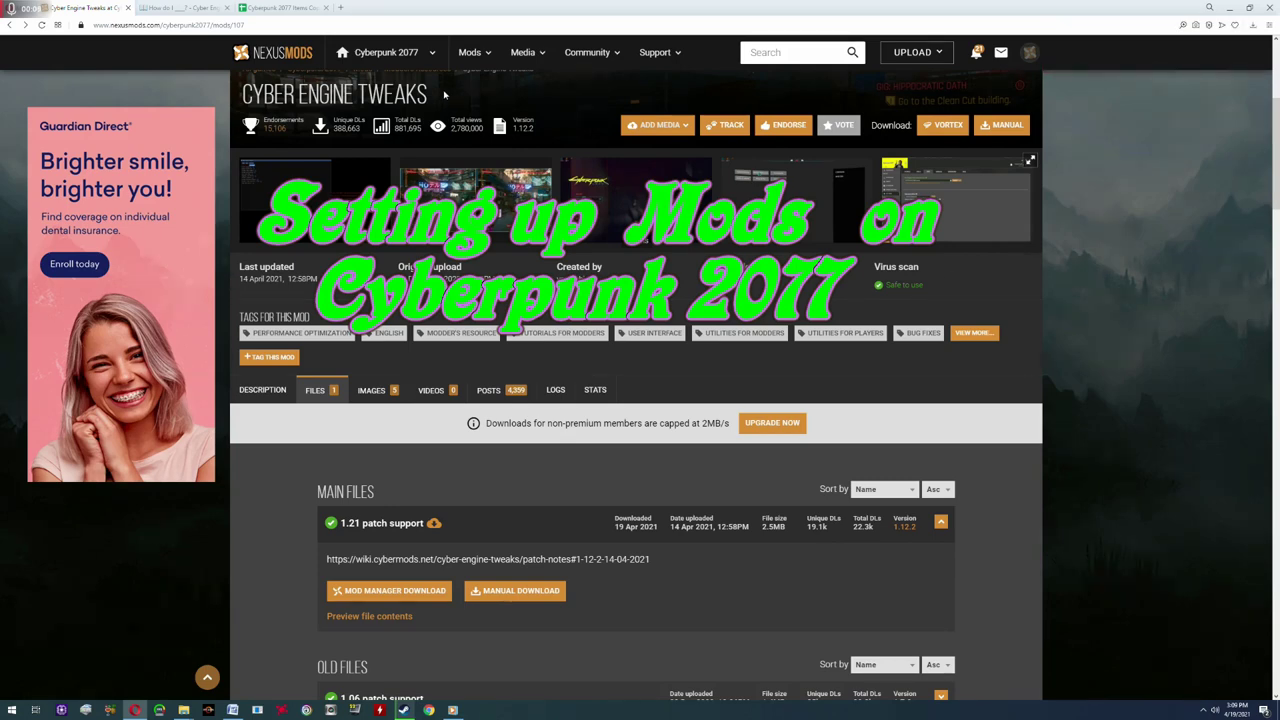
Switch to Steam and browse the local files of Cyberpunk 2077 to show its installation folder.
scroll(444, 94, "up", 1)
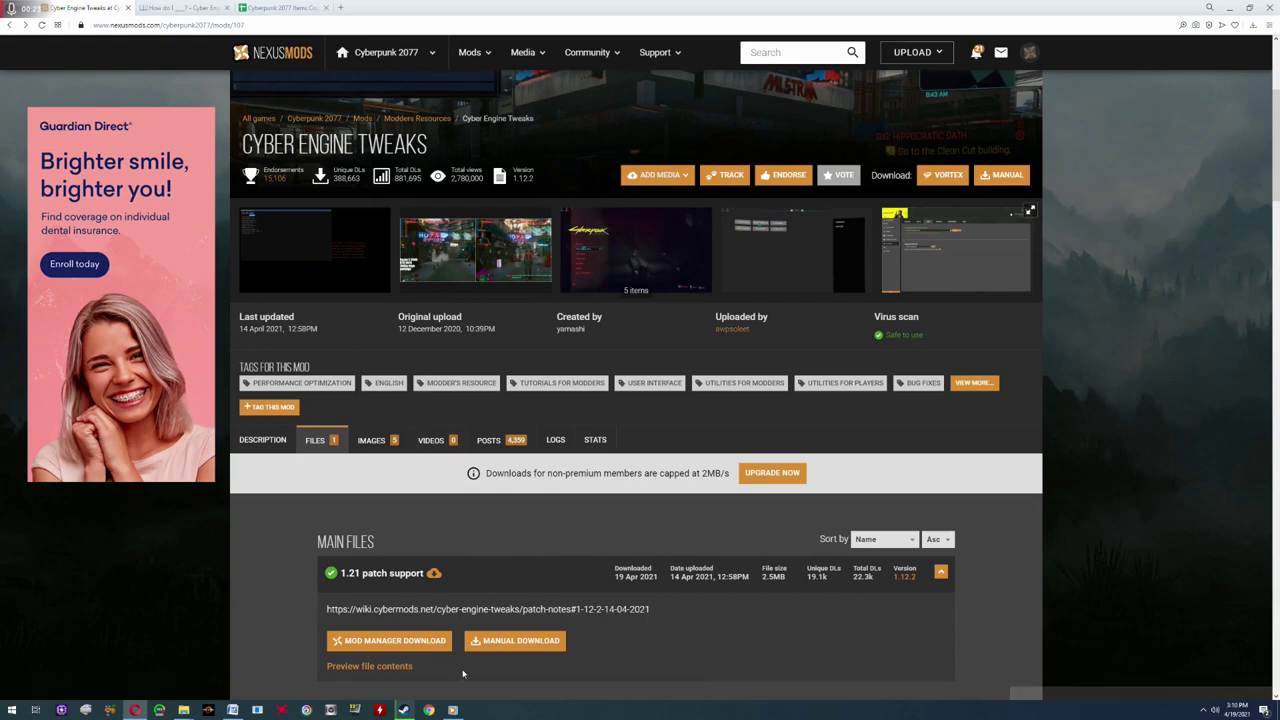
left_click(403, 710)
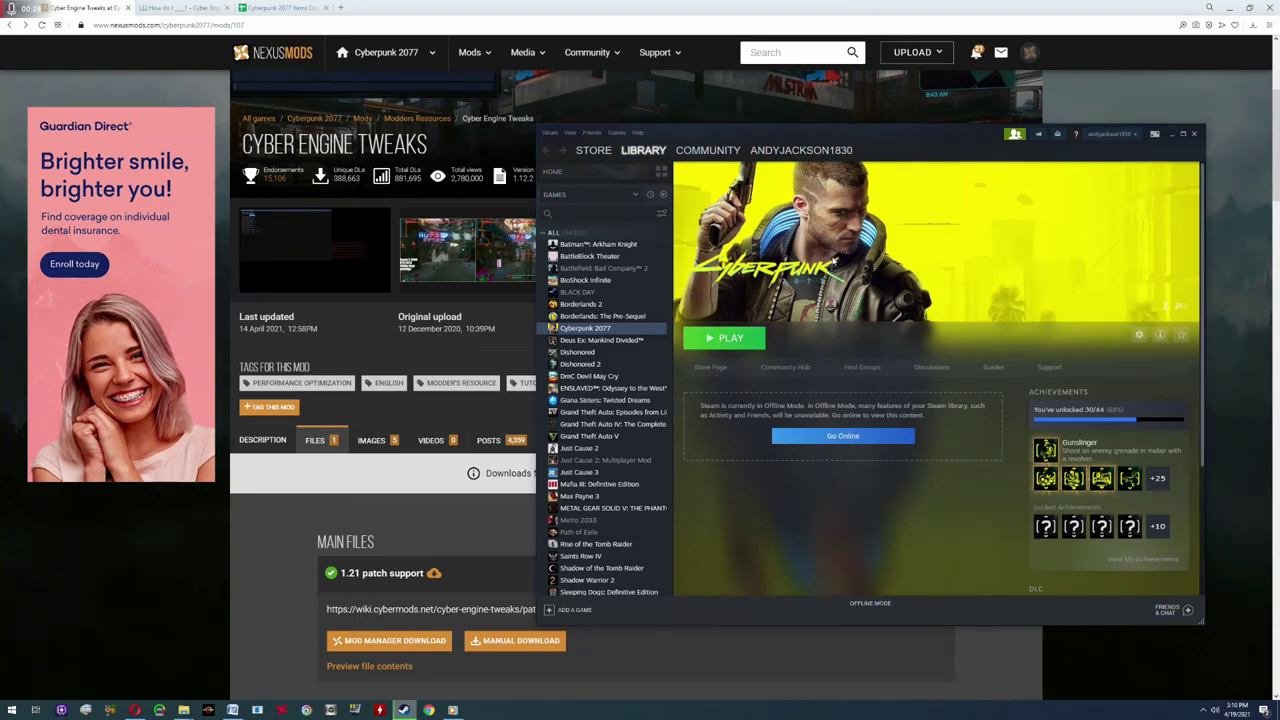
right_click(581, 329)
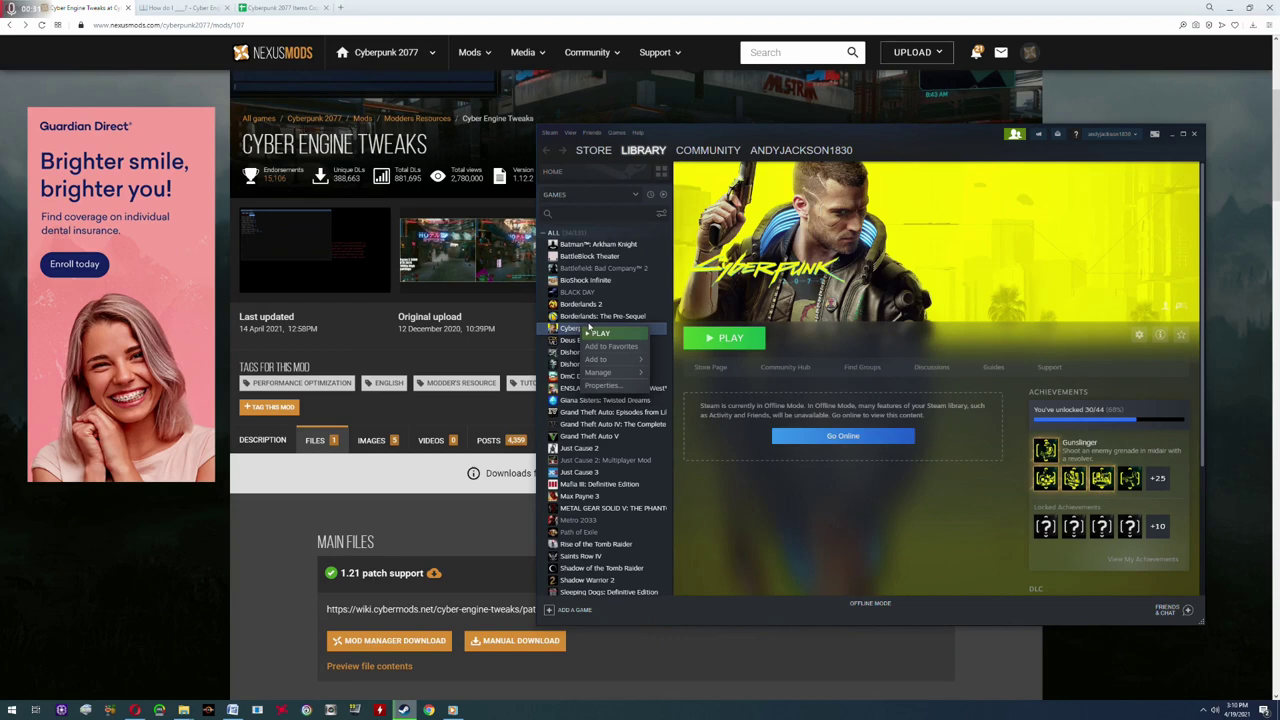
mouse_move(620, 376)
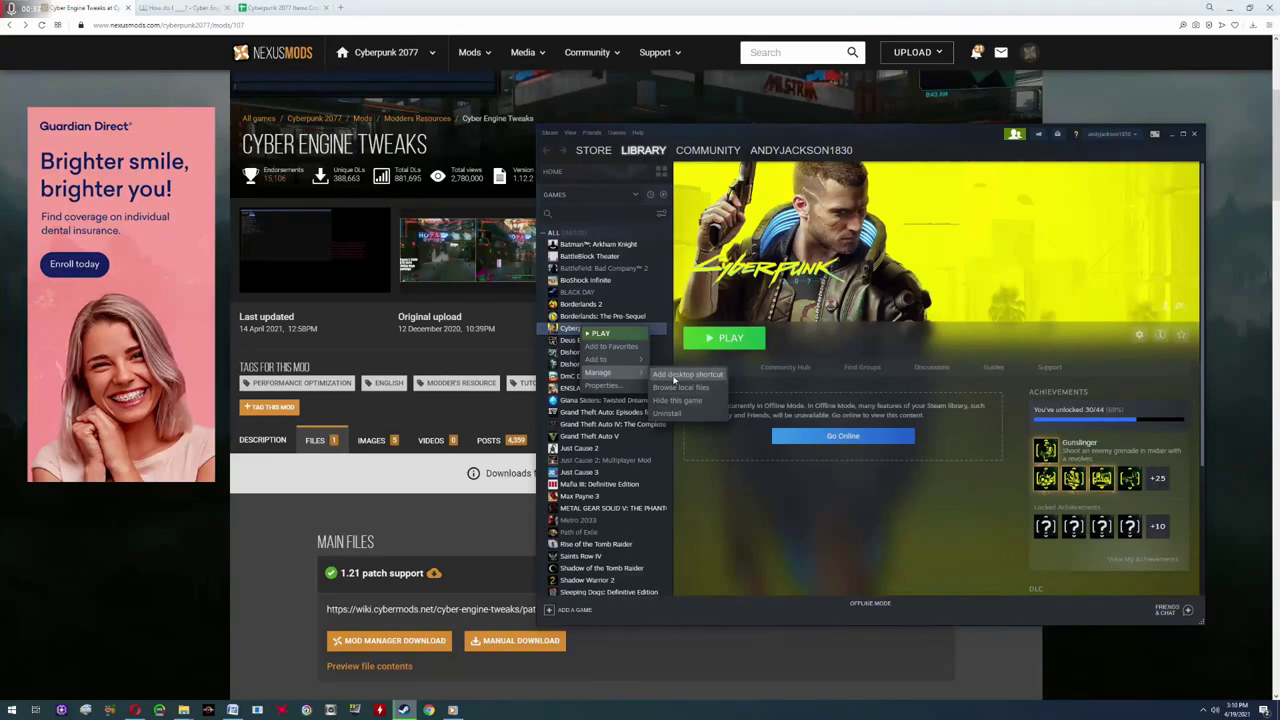
left_click(697, 389)
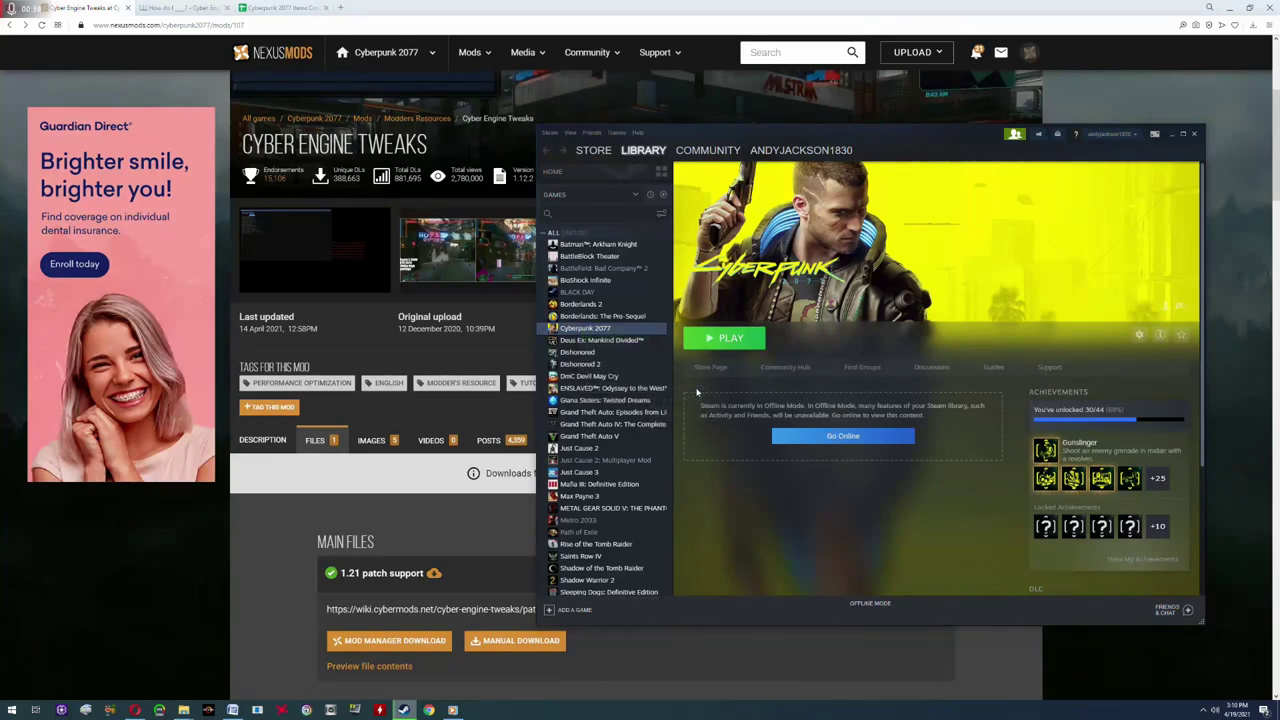
mouse_move(183, 710)
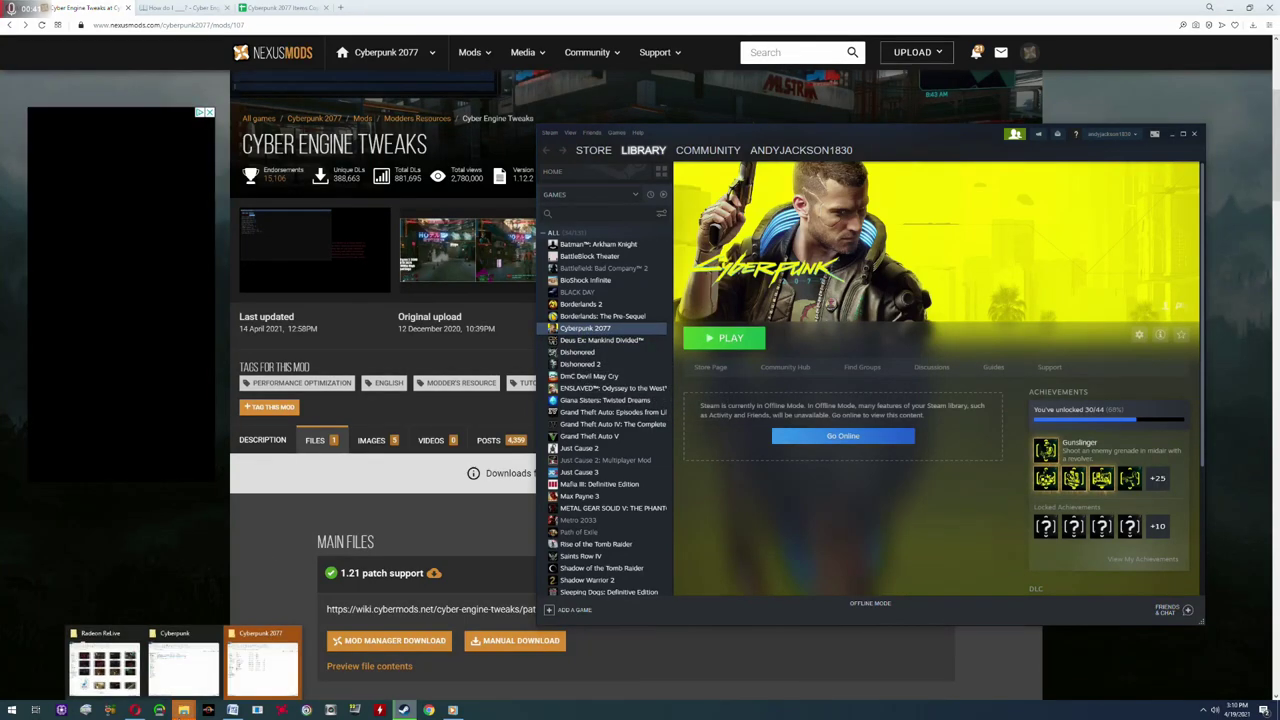
left_click(256, 656)
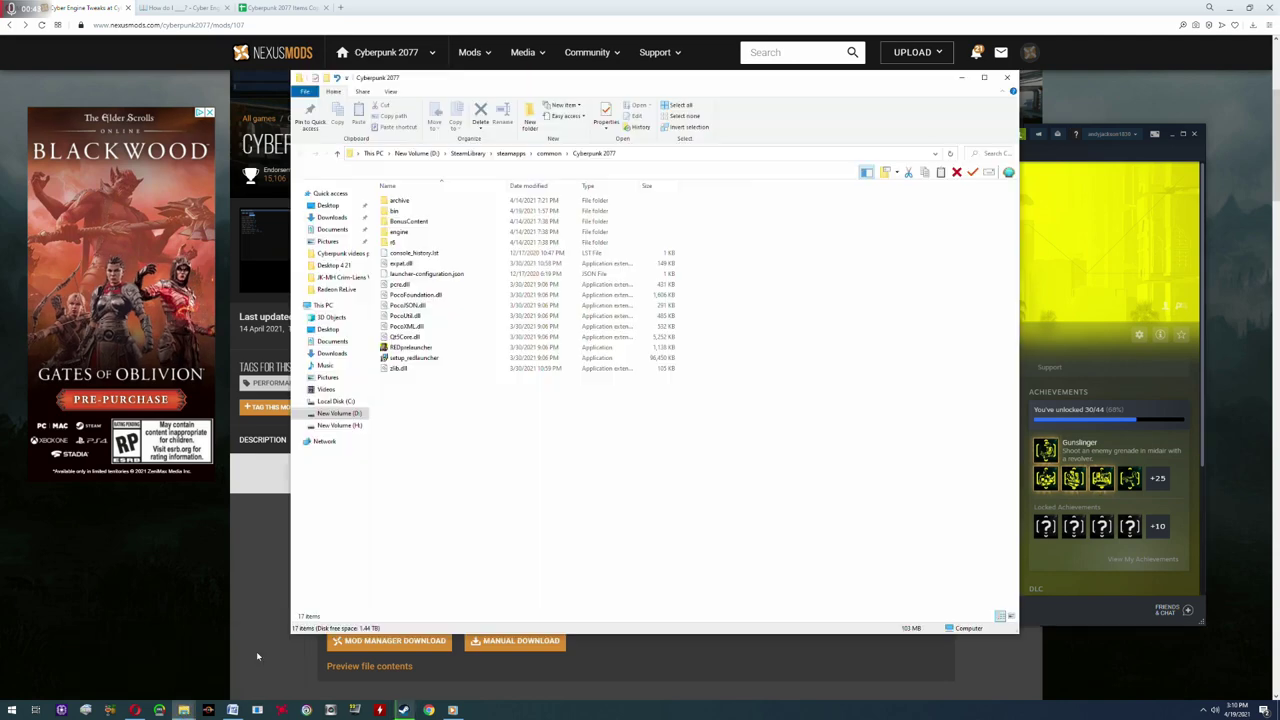
Minimize Steam and move the Cyberpunk 2077 folder window aside.
left_click(1135, 147)
left_click(1172, 134)
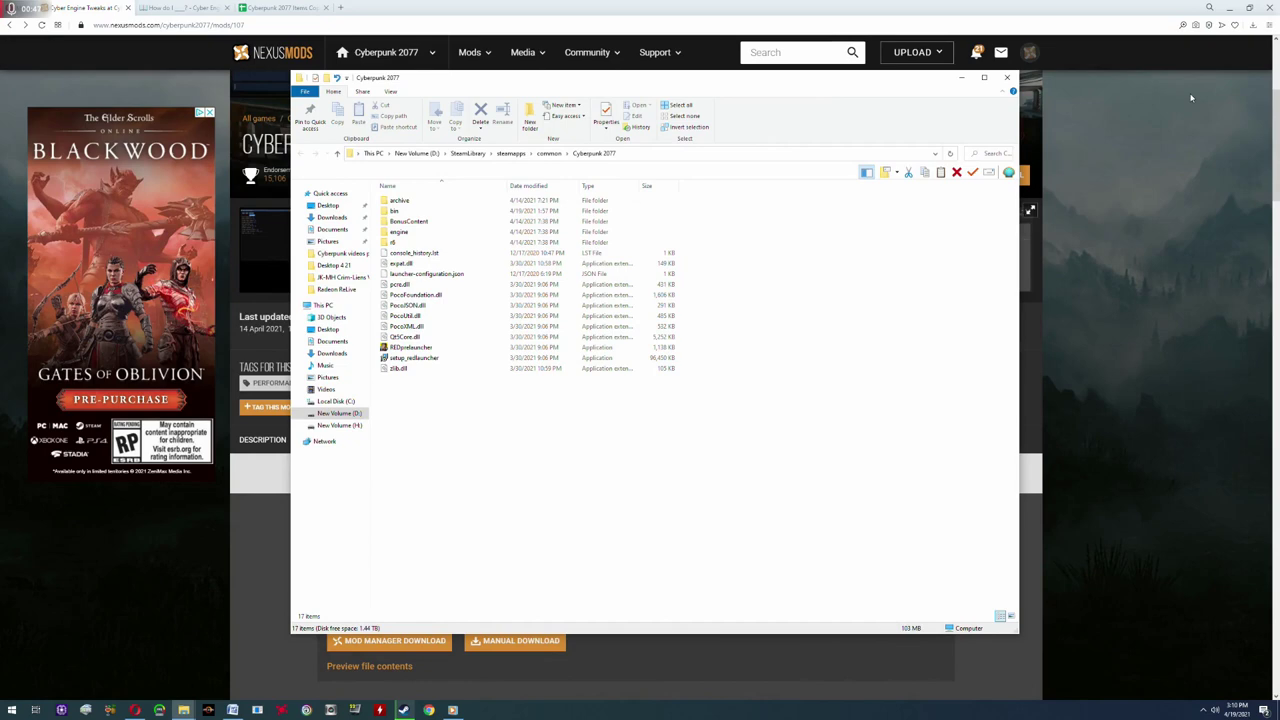
left_click_drag(768, 85, 1034, 96)
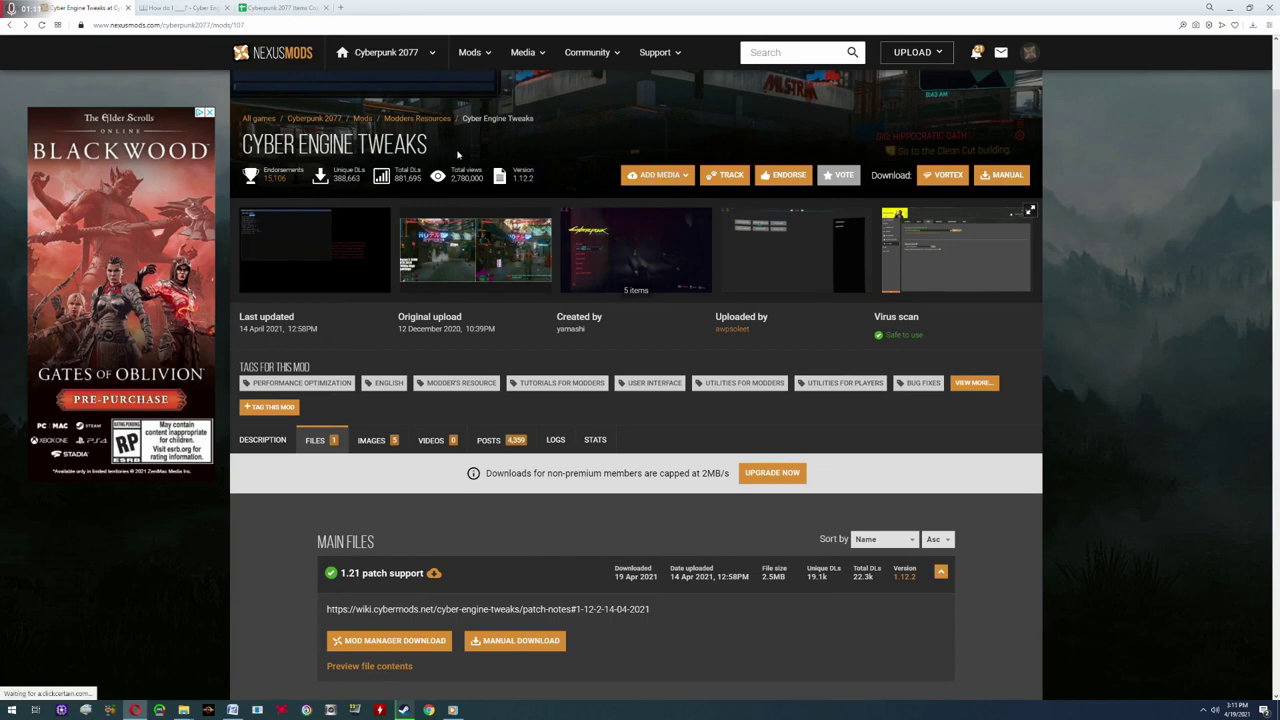
Manually download the 1.21 patch support main file of Cyber Engine Tweaks using the free slow download.
scroll(440, 153, "down", 1)
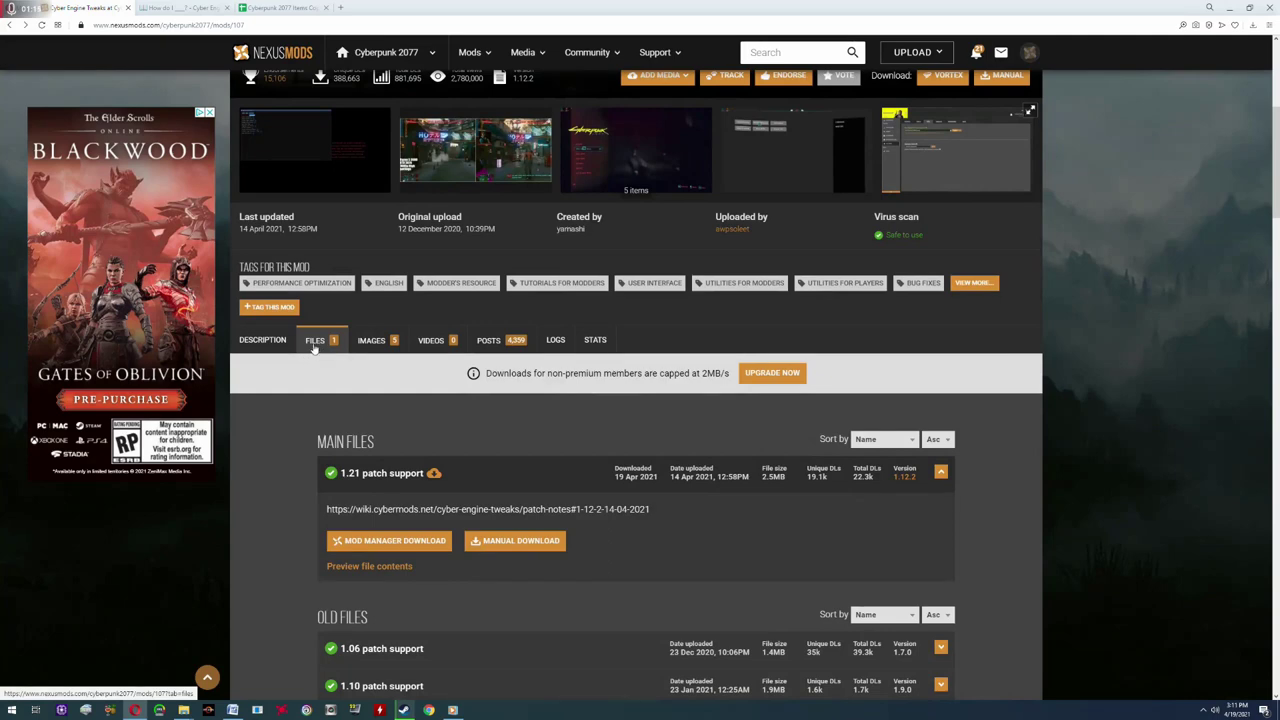
scroll(519, 445, "down", 1)
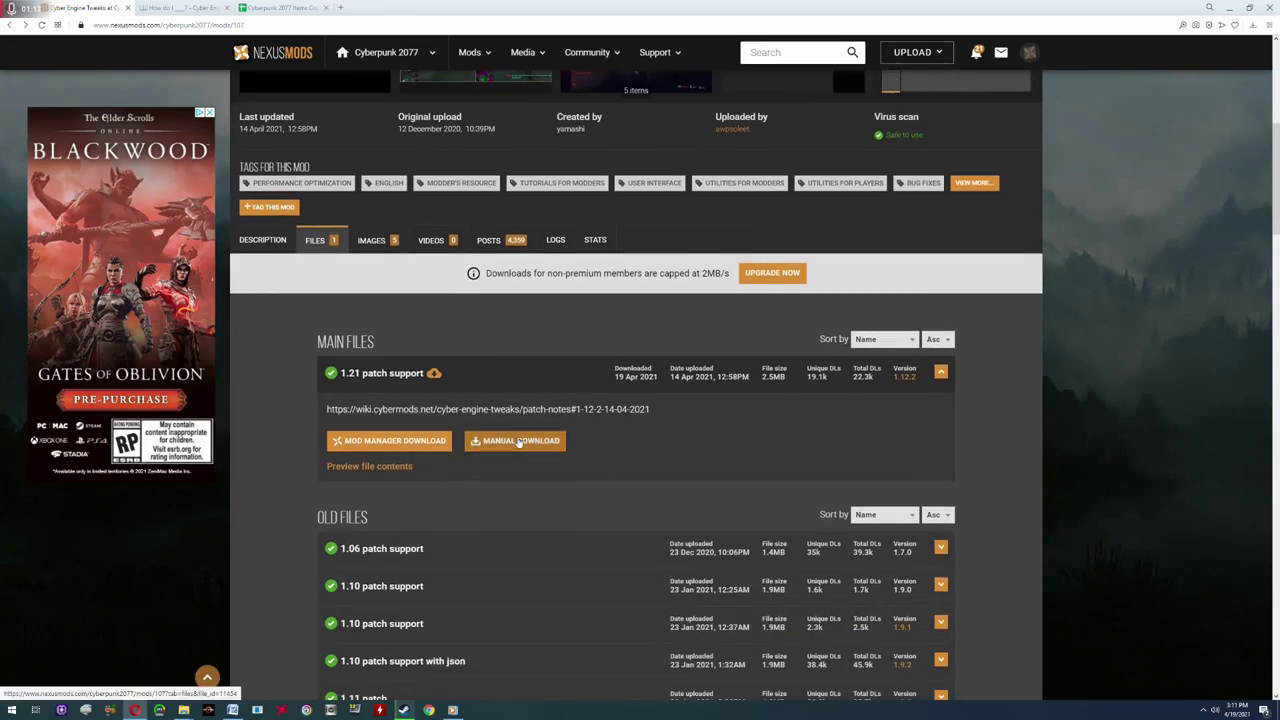
left_click(519, 441)
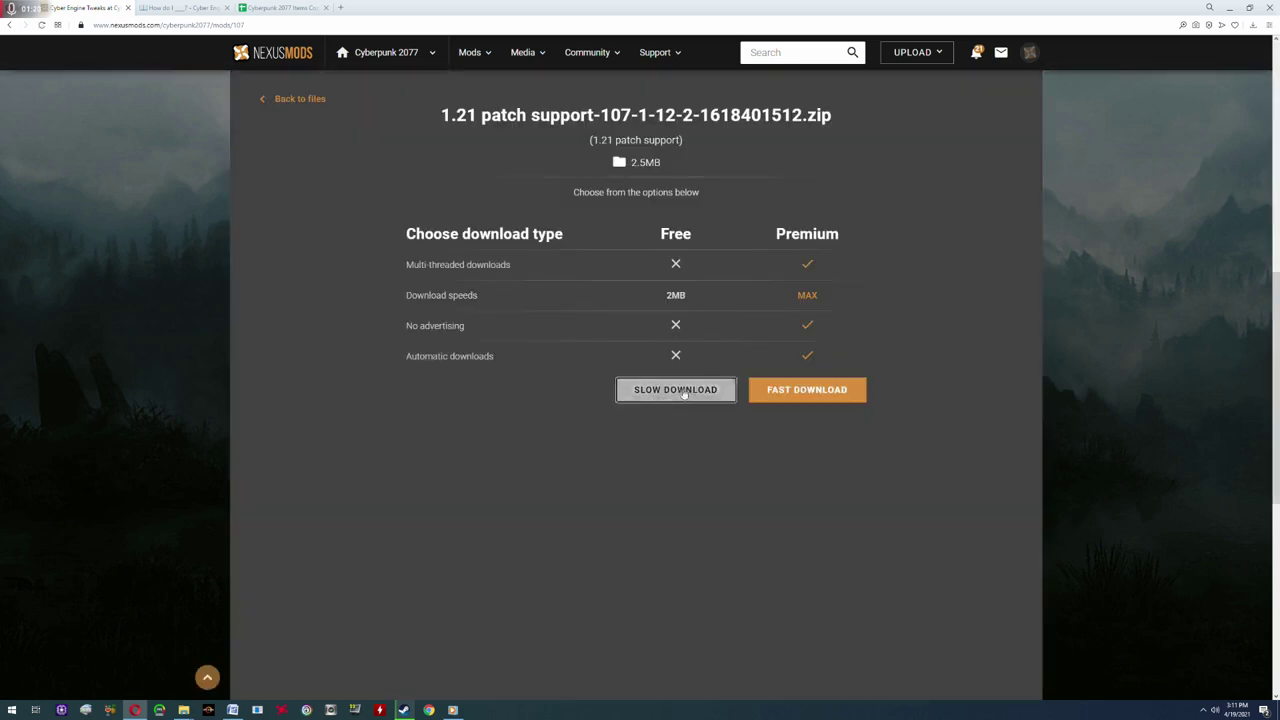
left_click(684, 393)
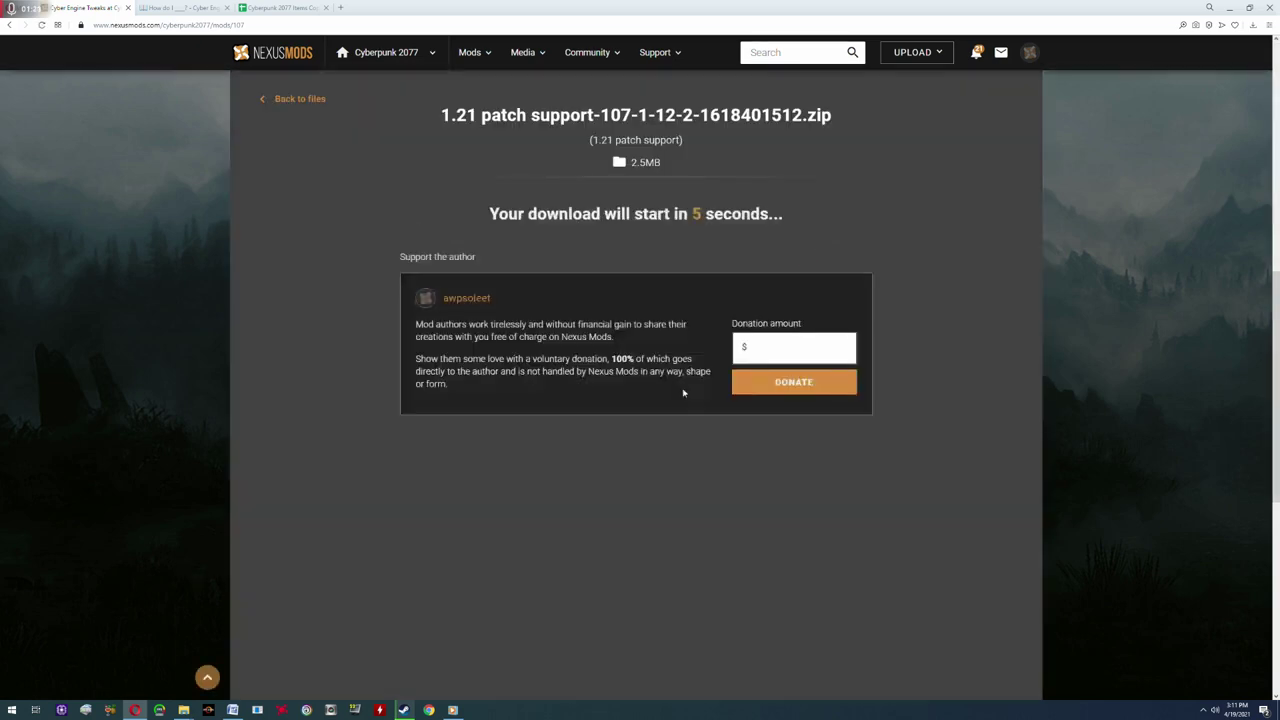
left_click_drag(566, 214, 782, 214)
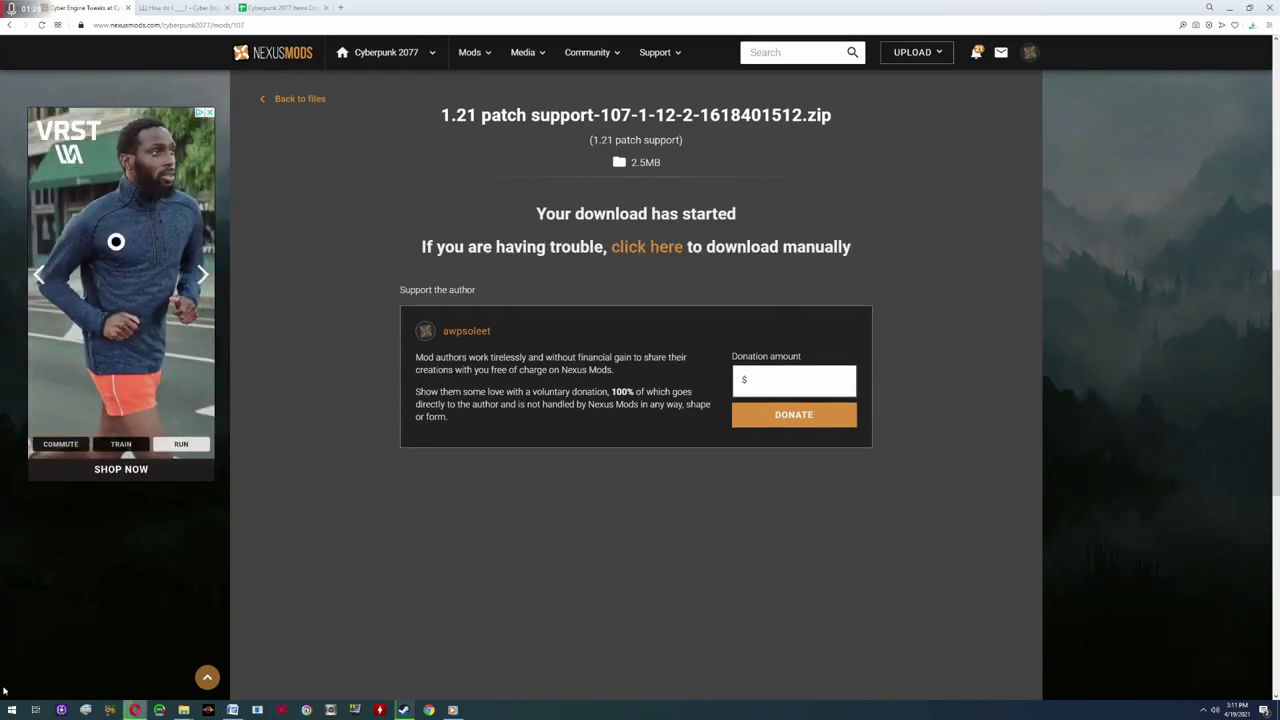
Show the newest 1.21 patch support zip in its download folder and open the archive.
left_click(1253, 28)
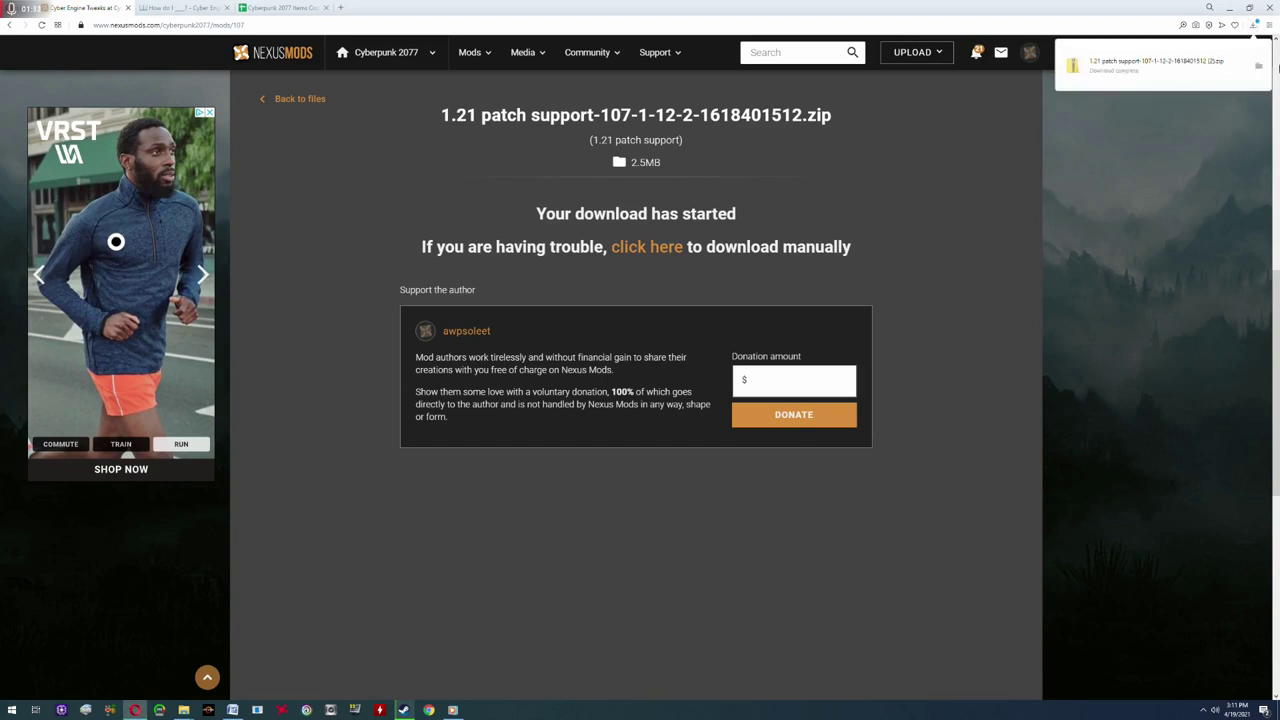
left_click(1254, 26)
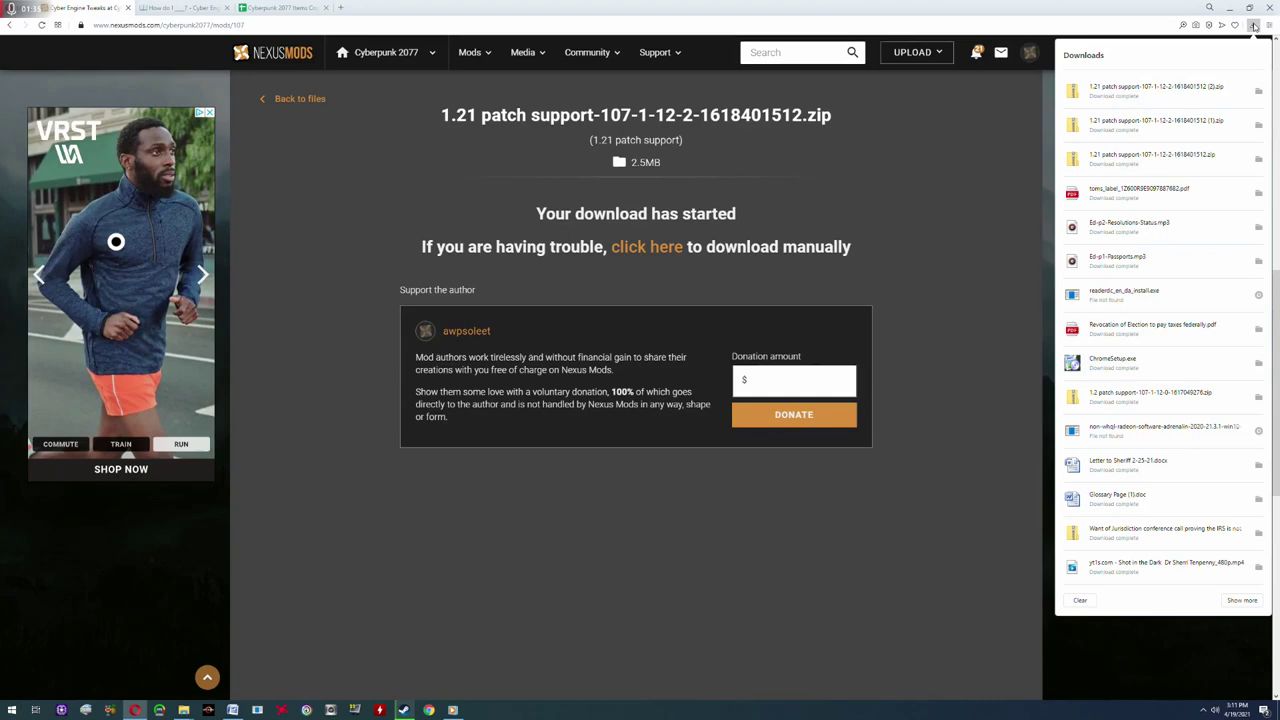
left_click(1260, 91)
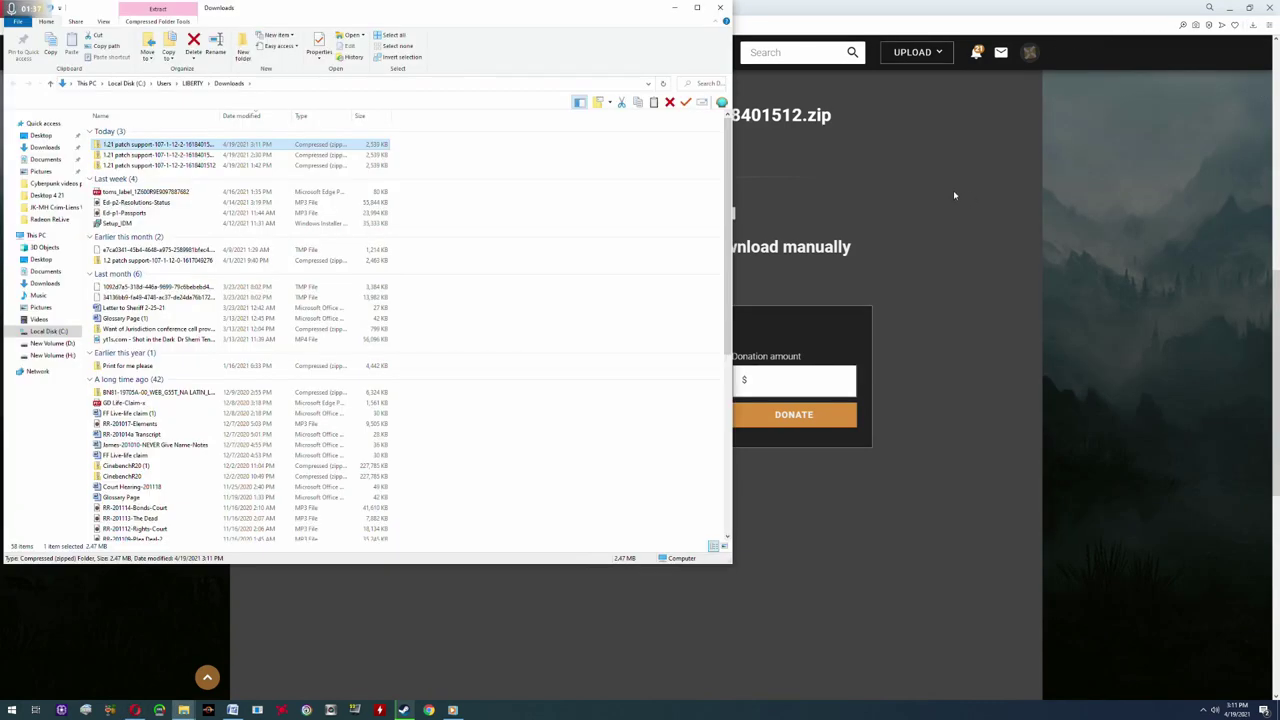
double_click(157, 146)
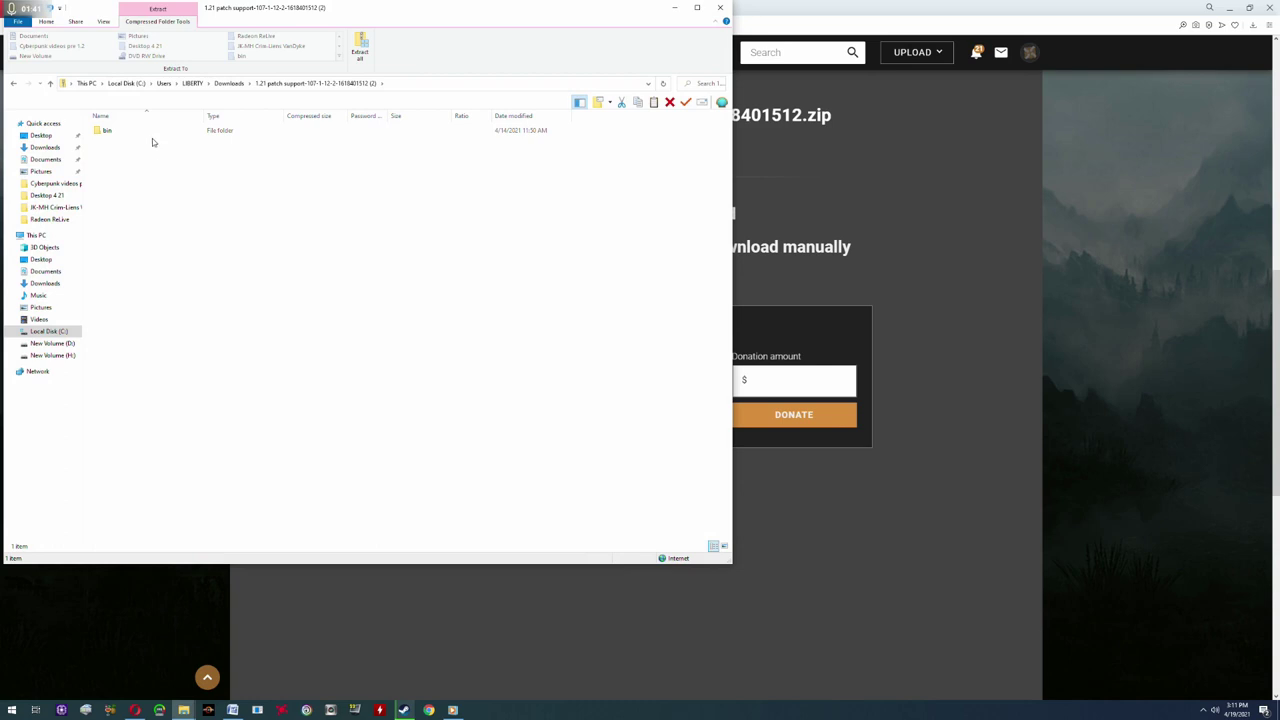
left_click(13, 83)
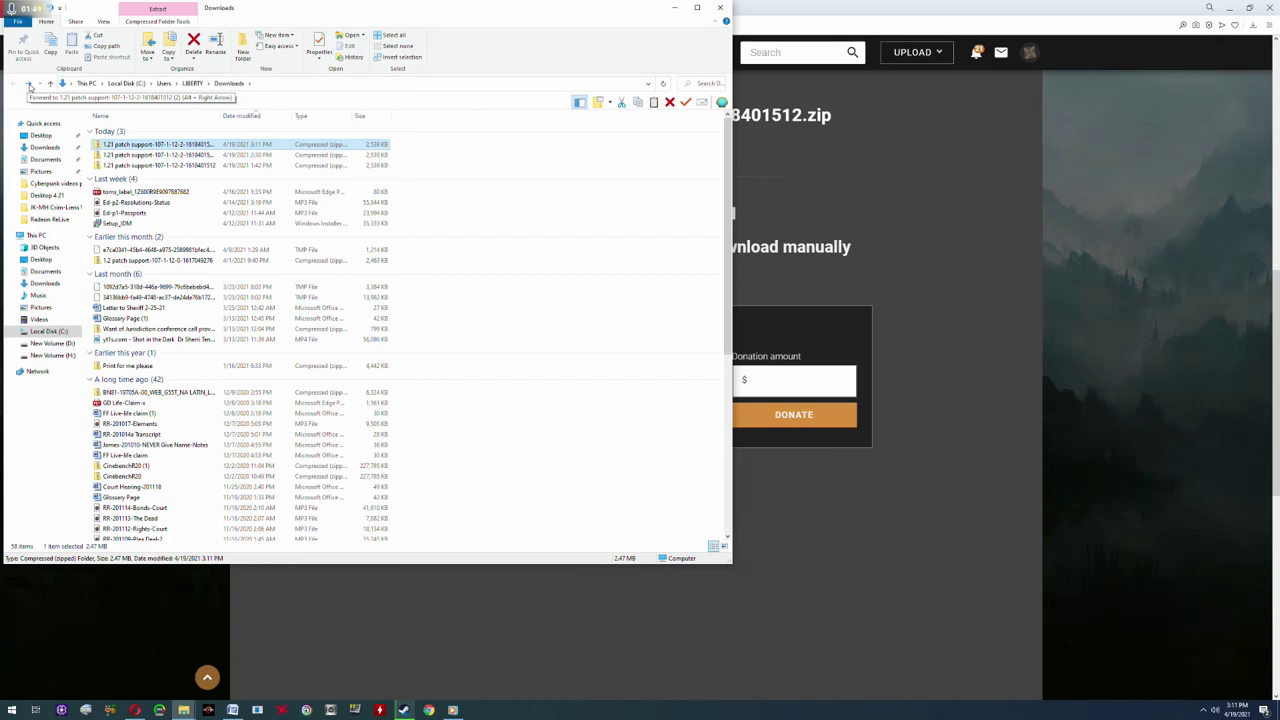
left_click(30, 84)
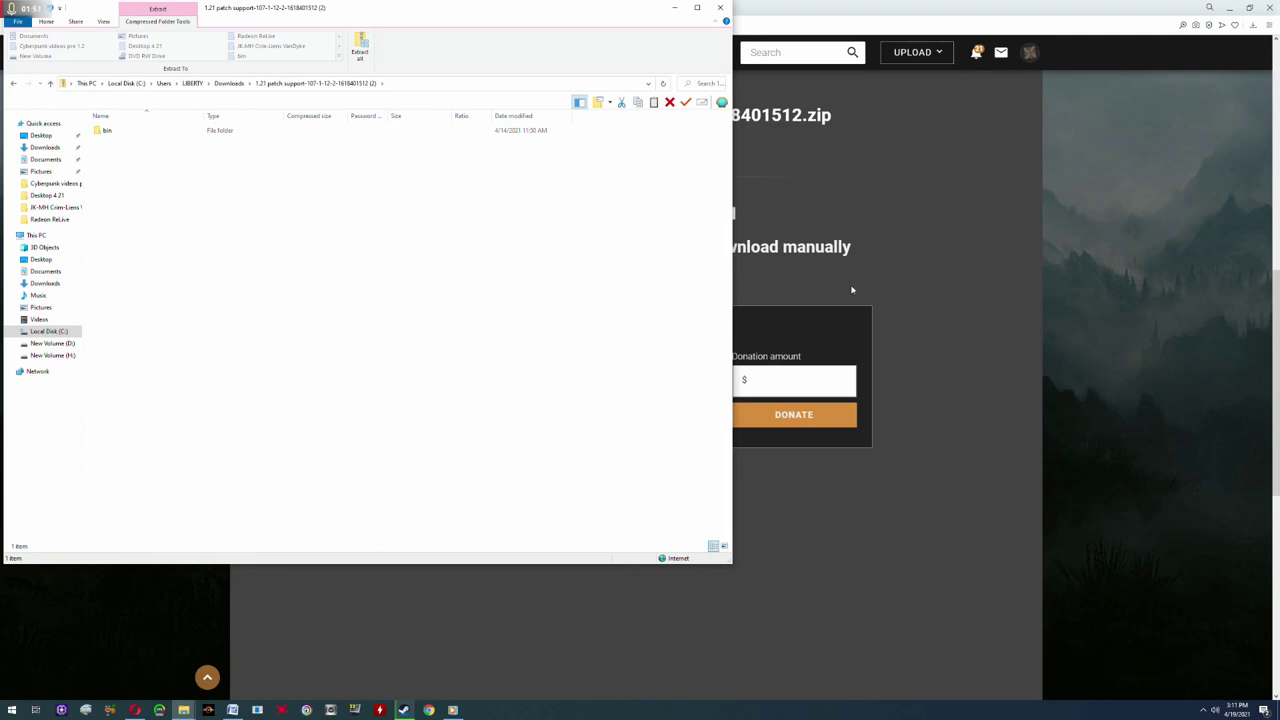
Minimize the browser and copy the archive's bin folder into the Cyberpunk 2077 installation folder.
left_click(1232, 8)
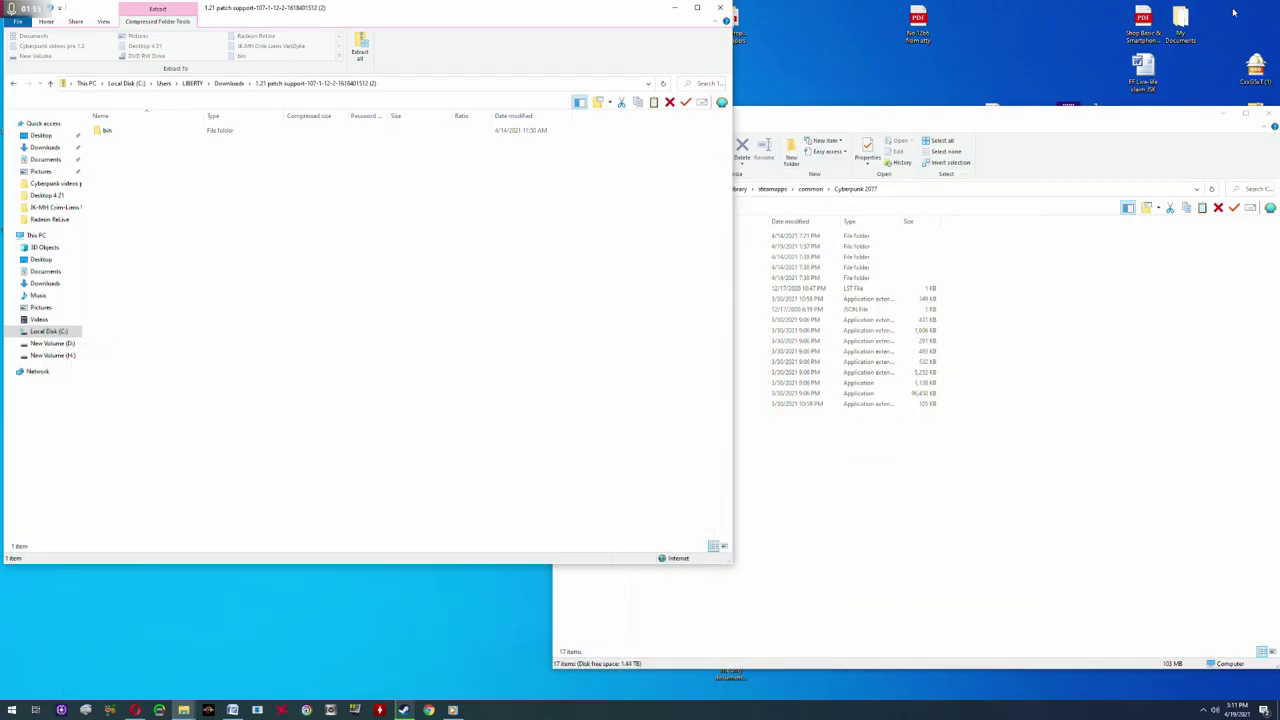
left_click(897, 552)
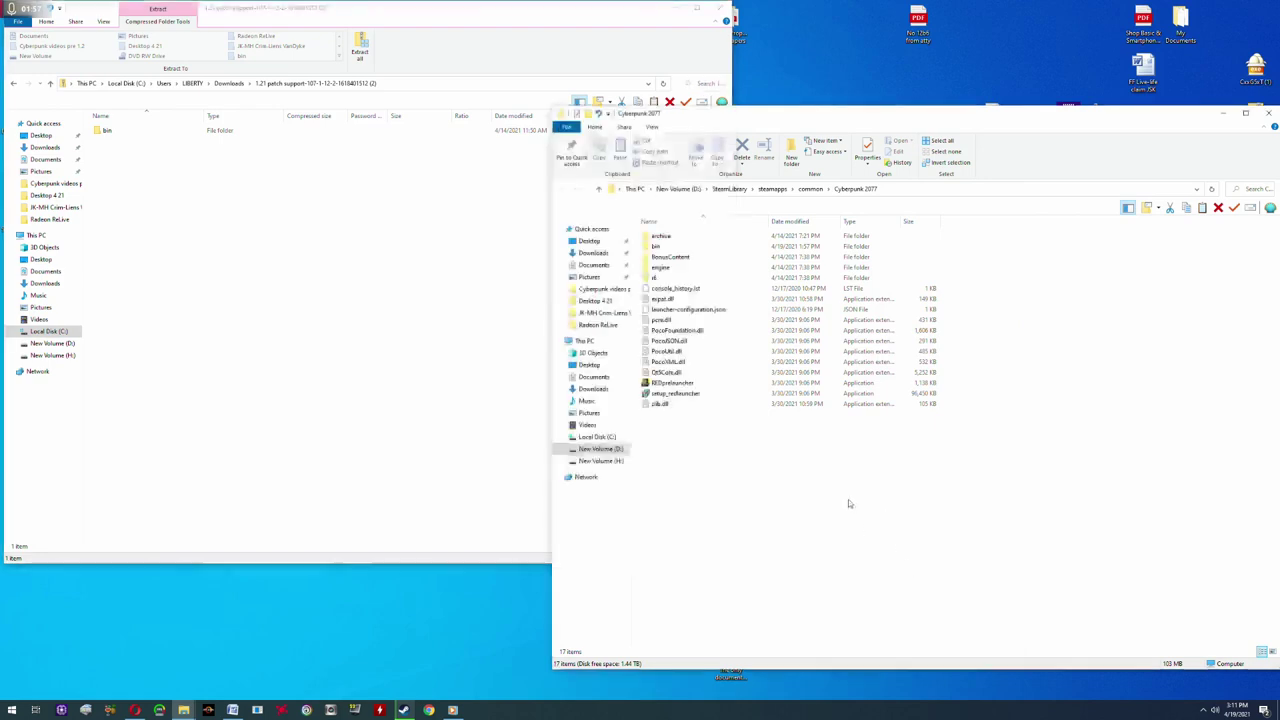
left_click(334, 298)
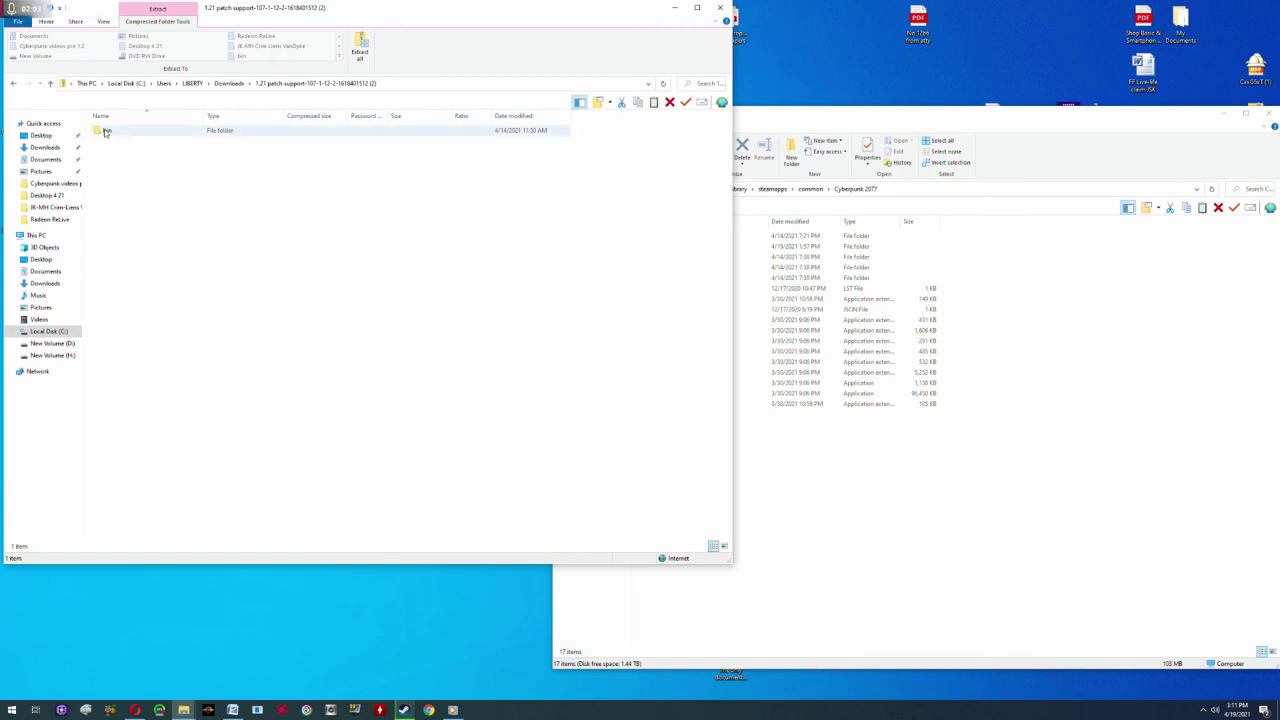
left_click_drag(104, 134, 853, 532)
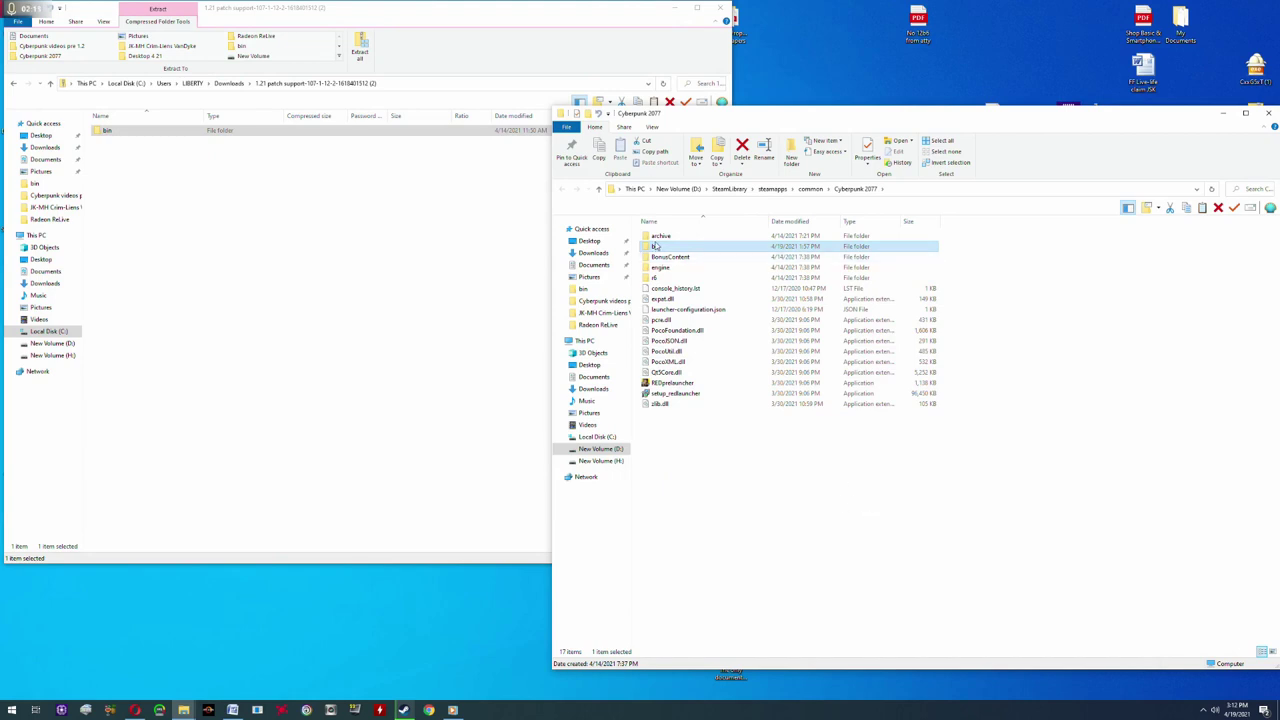
Check the game's bin\x64 folder for the mod's plugins folder contents and the global, LICENSE and version.dll files.
double_click(655, 247)
double_click(656, 238)
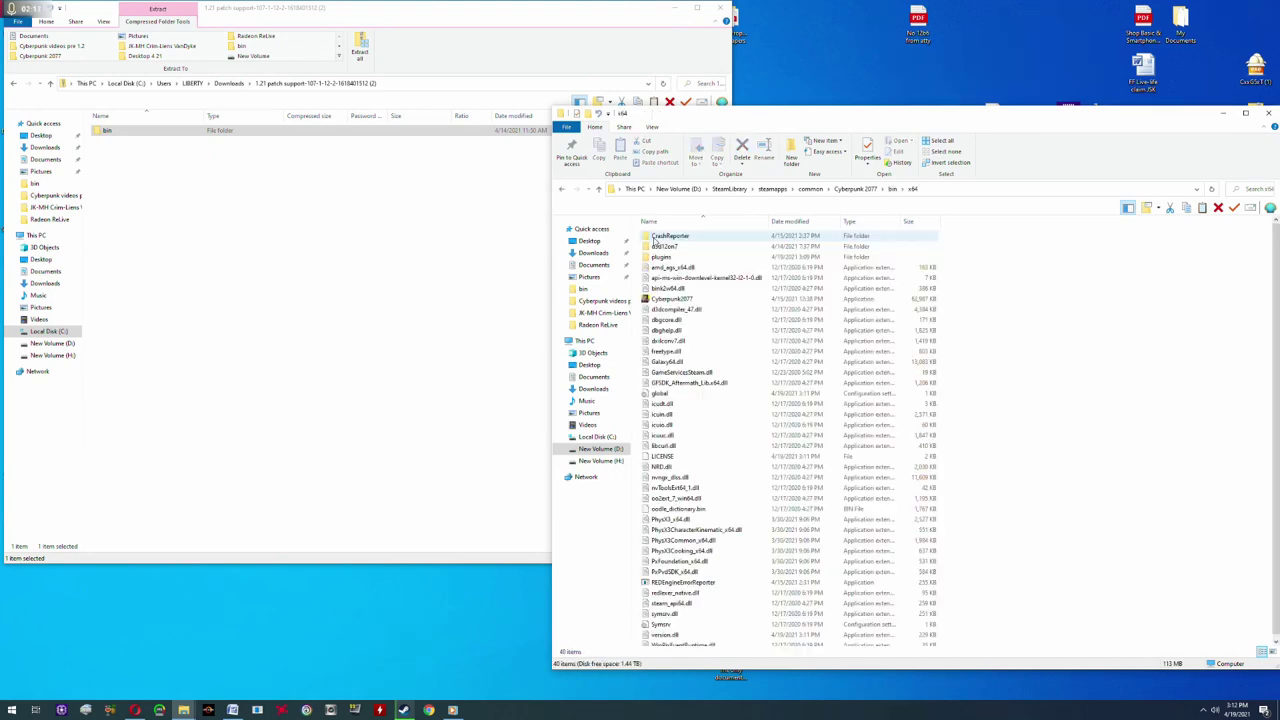
double_click(662, 258)
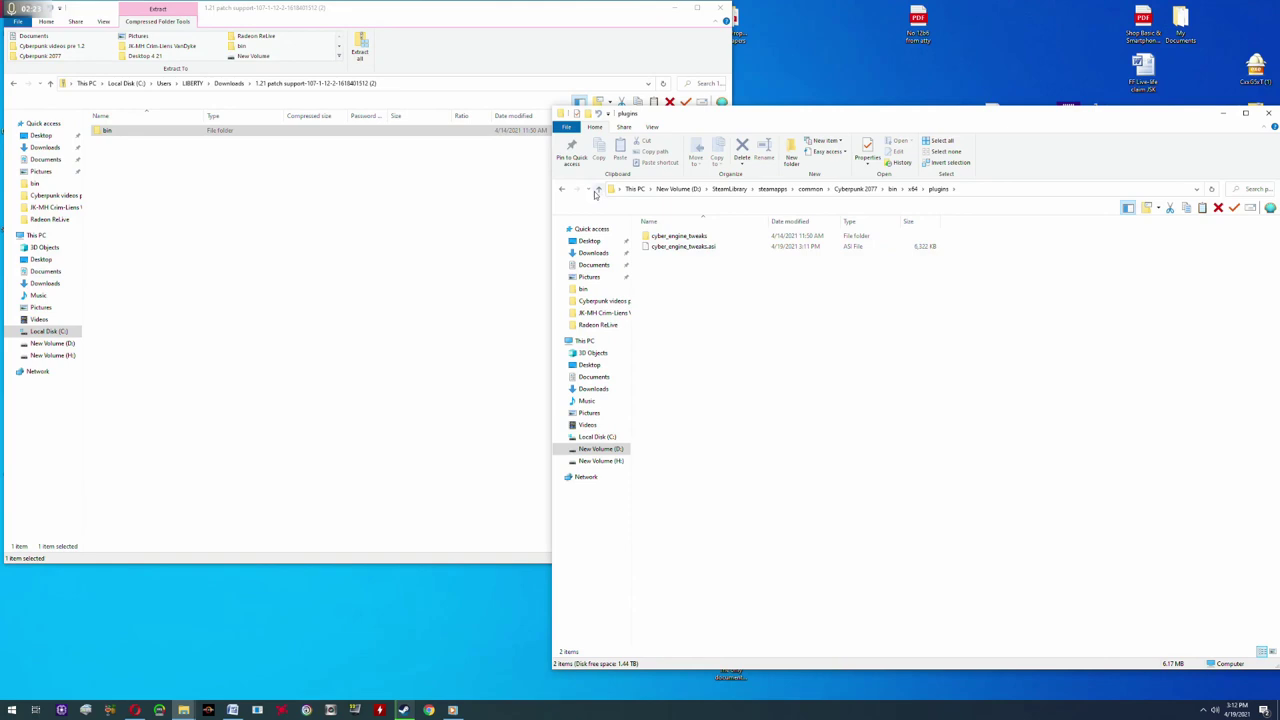
left_click(562, 189)
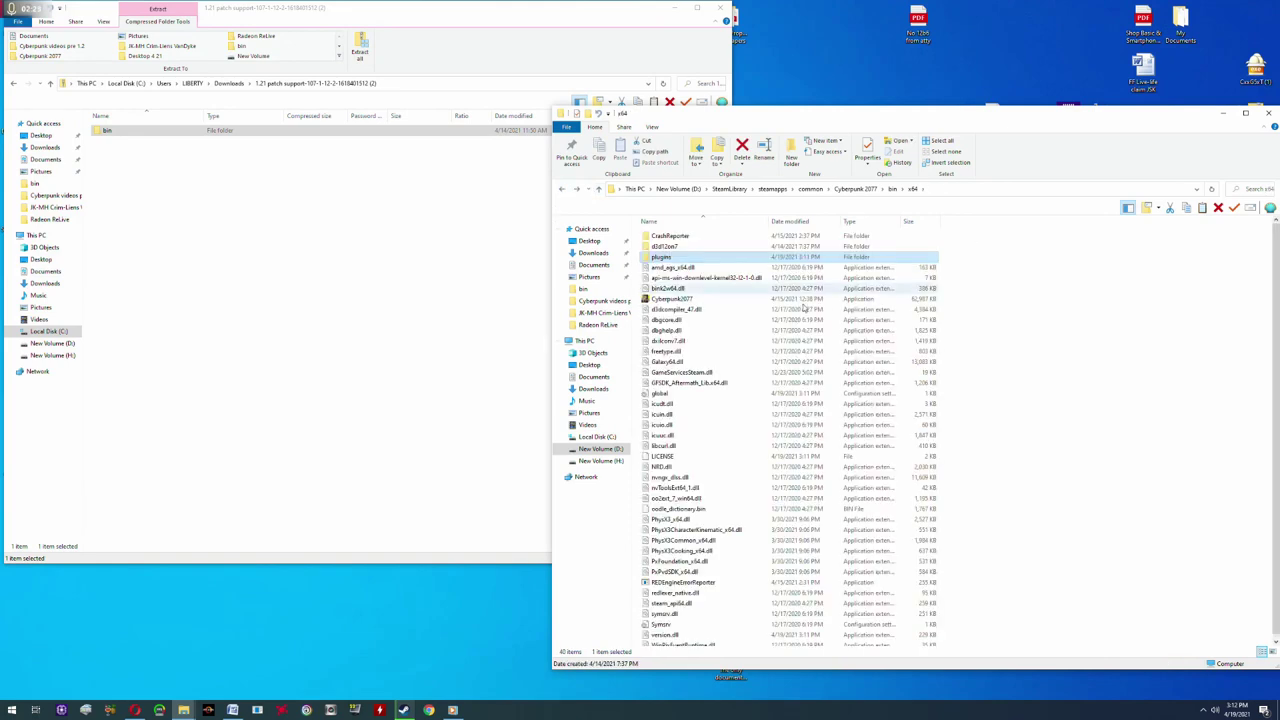
scroll(896, 357, "down", 1)
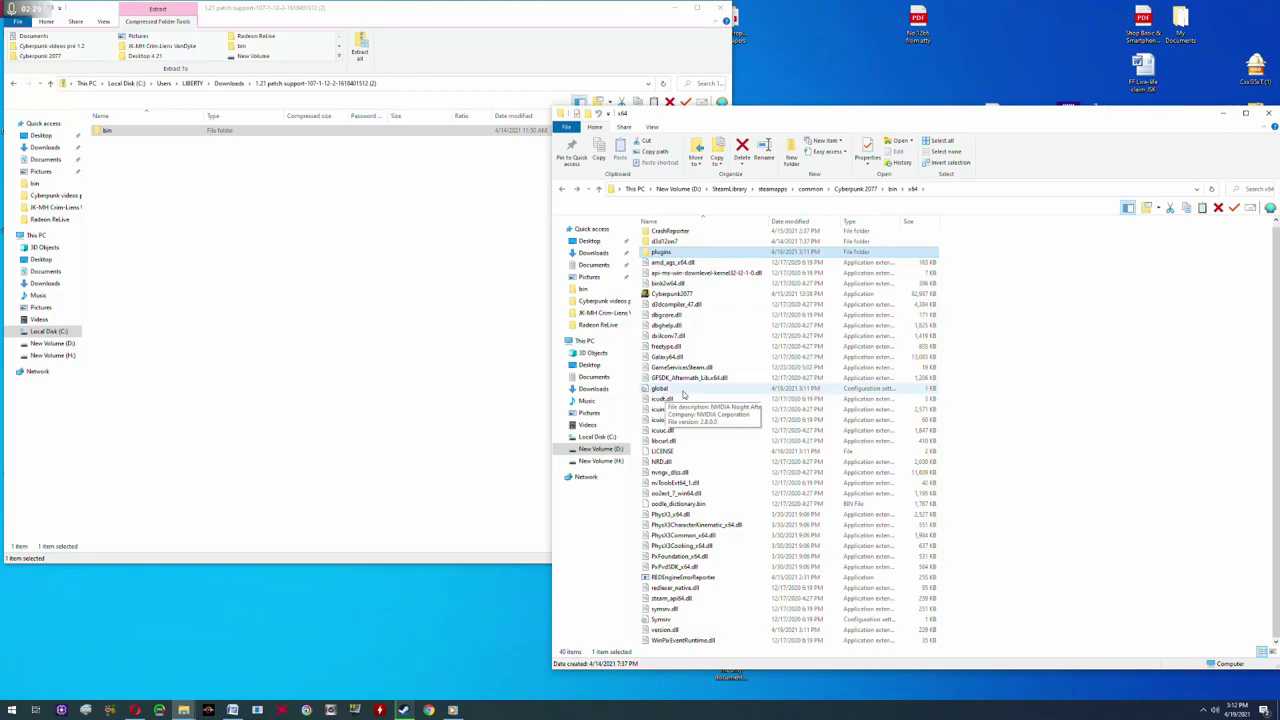
left_click(685, 391)
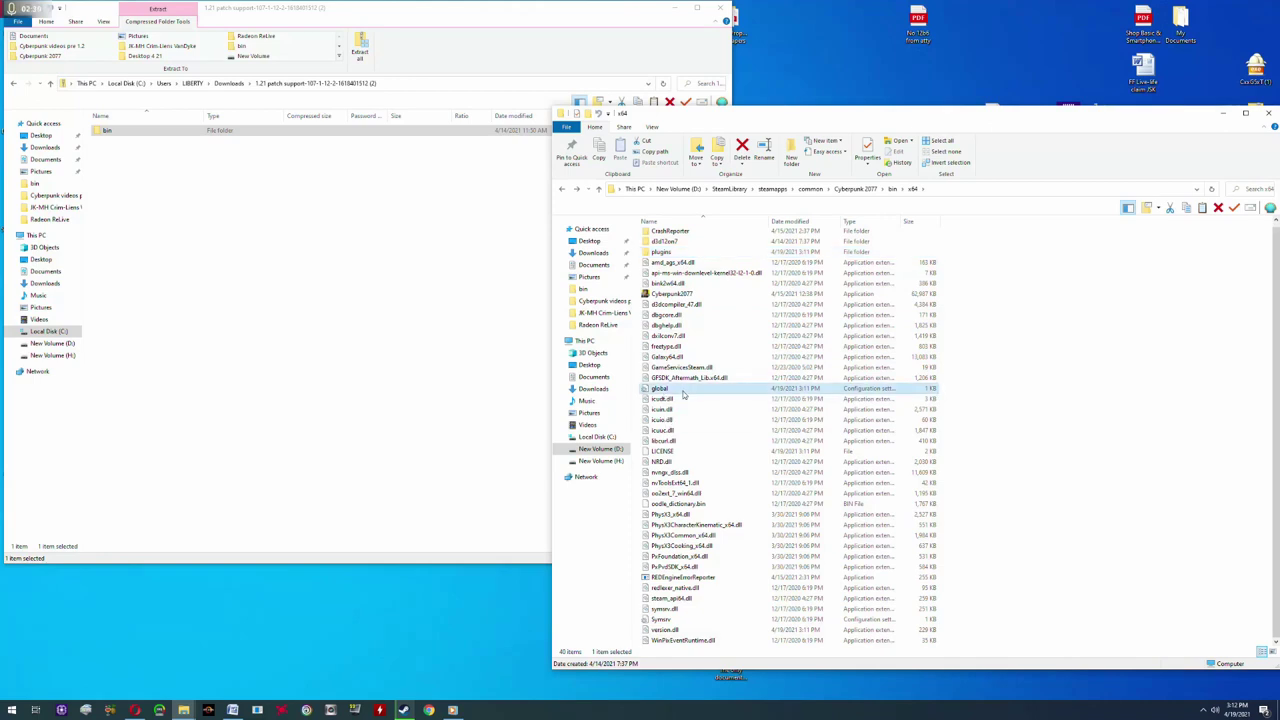
left_click(740, 451)
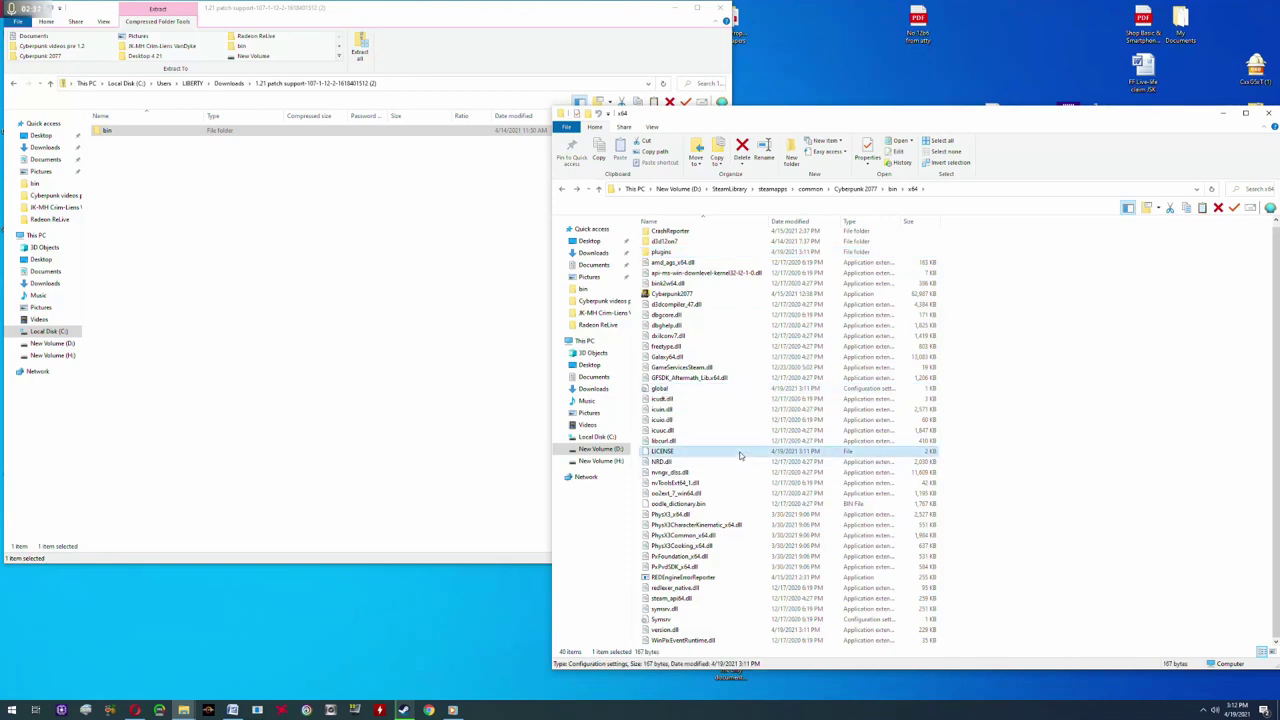
left_click(705, 632)
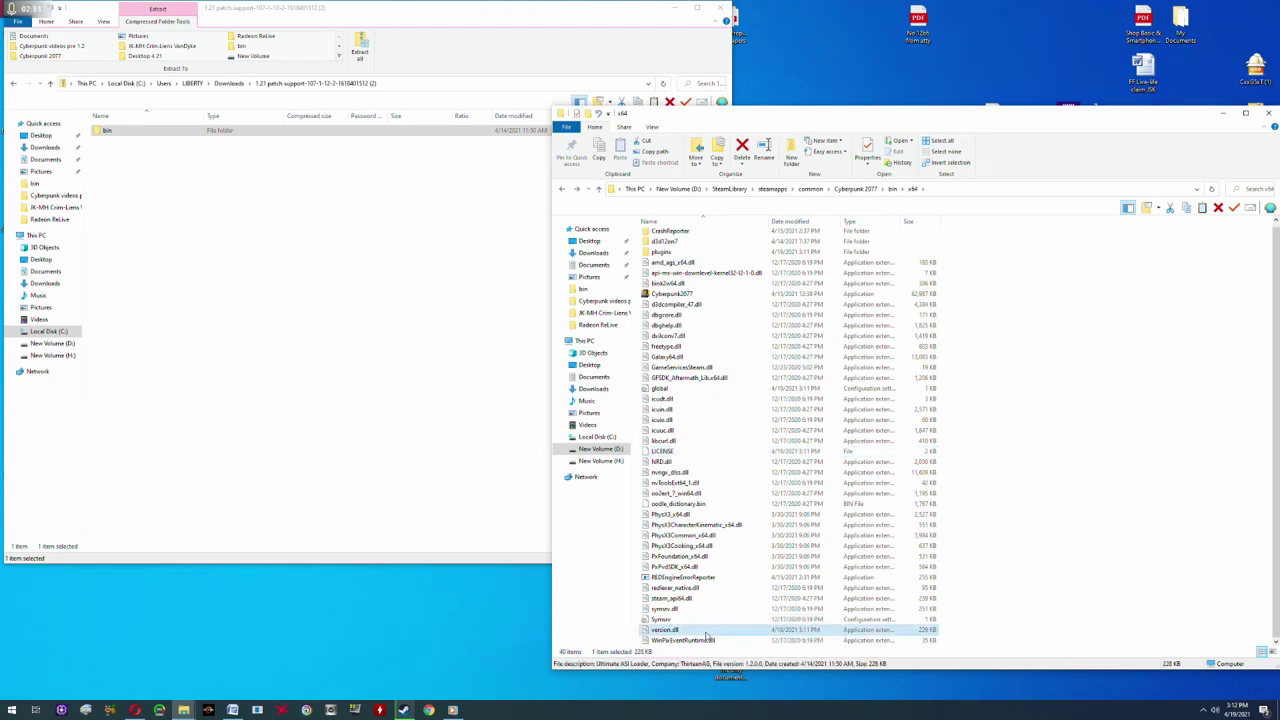
Examine the archive's bin\x64 contents for comparison, then return to the game's x64 folder.
double_click(139, 136)
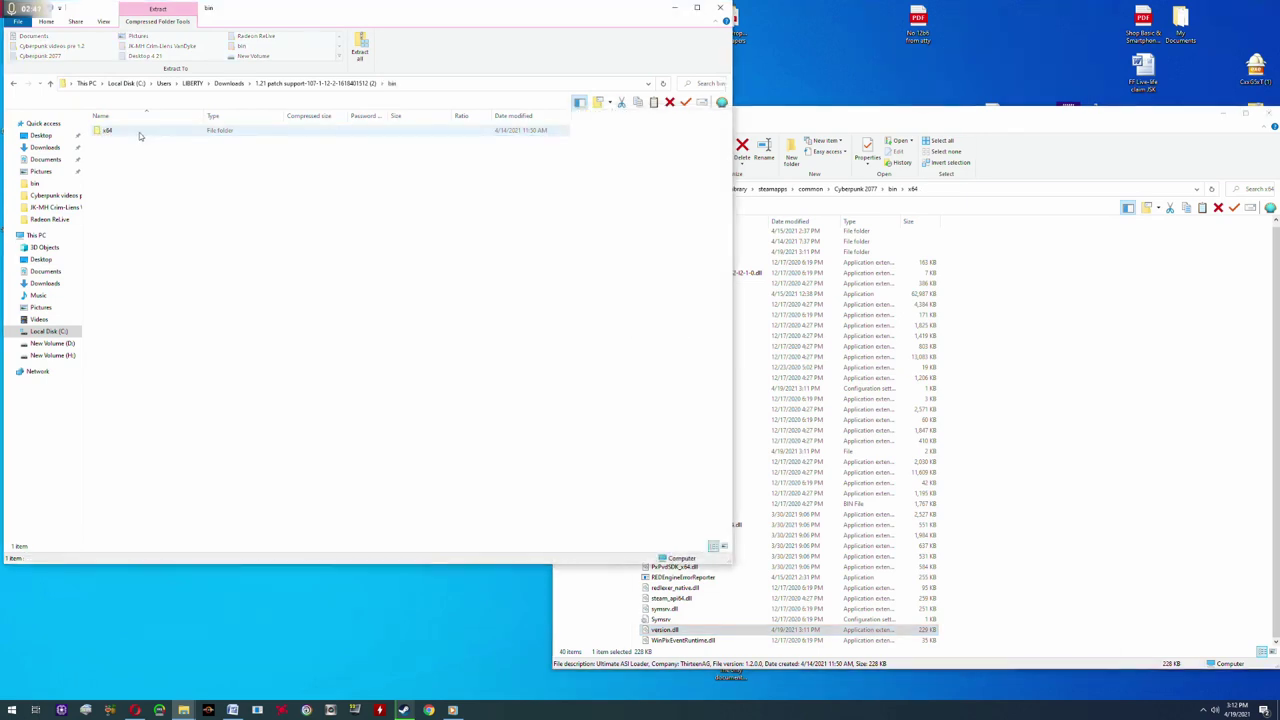
double_click(140, 136)
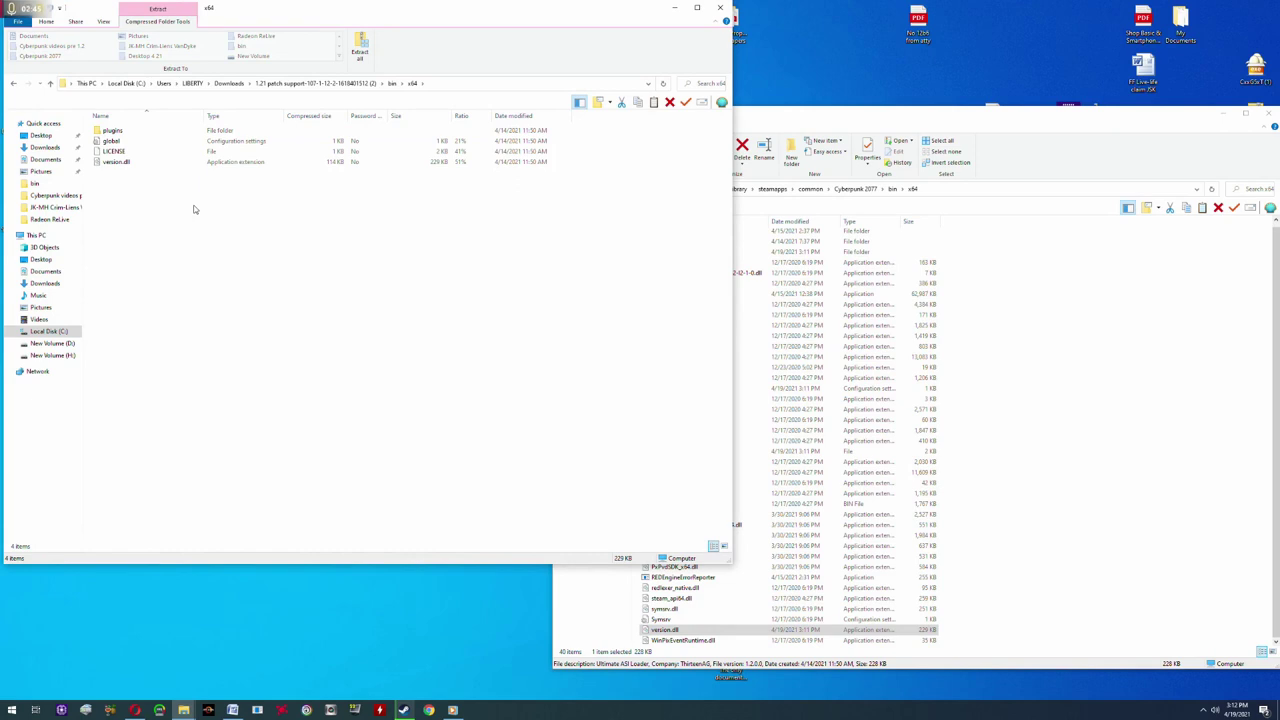
left_click(13, 85)
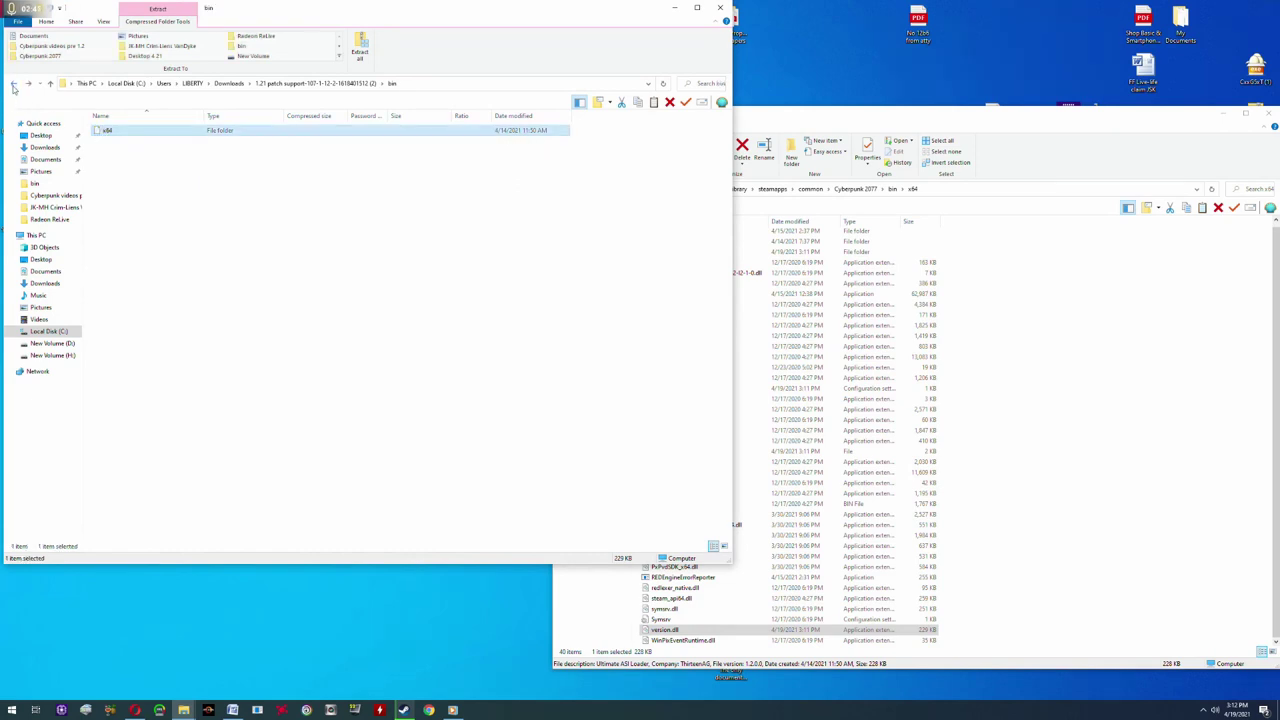
left_click(1029, 392)
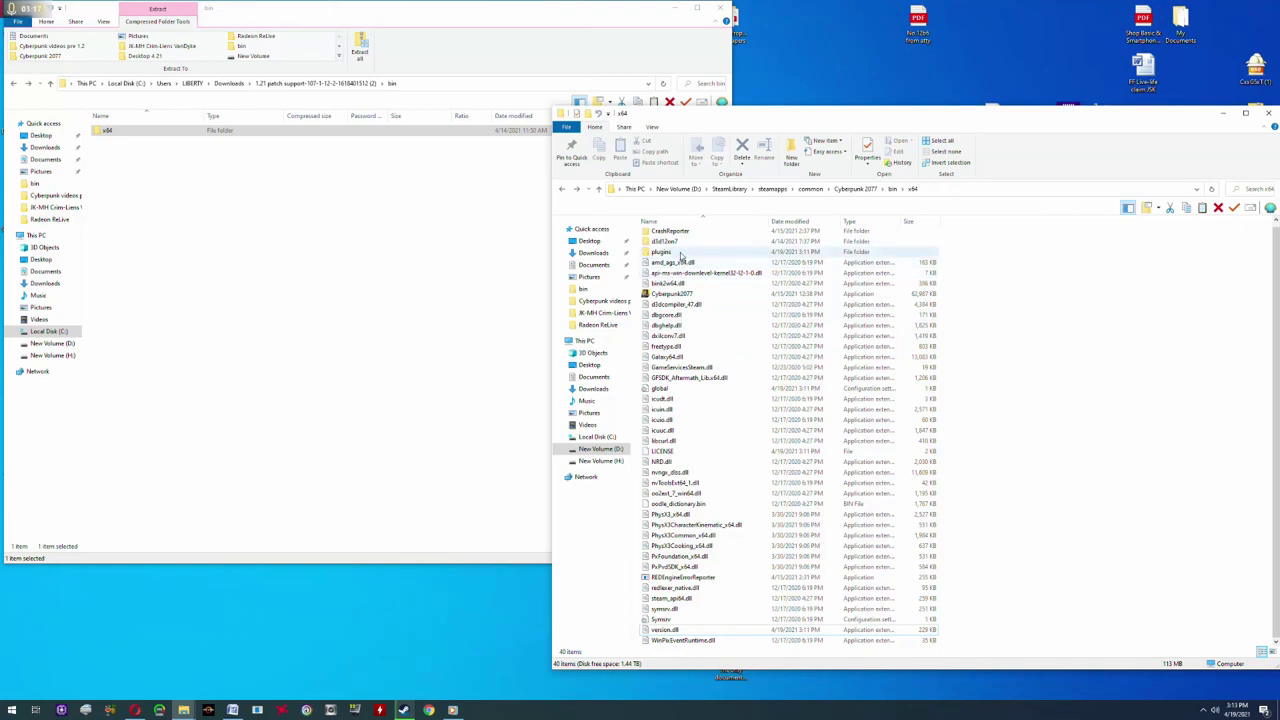
Check the contents of the mod's plugins folder, then go back up to the main Cyberpunk 2077 folder.
double_click(680, 254)
left_click_drag(757, 326, 631, 202)
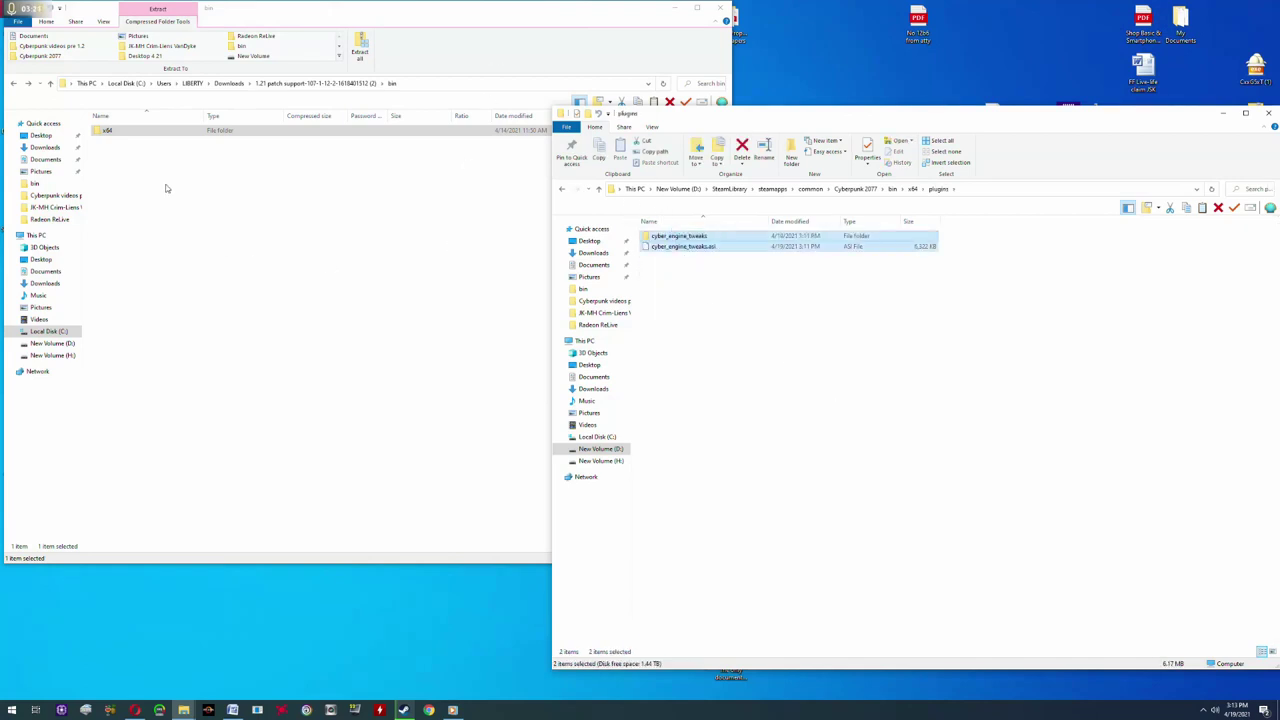
left_click(563, 192)
left_click(563, 192)
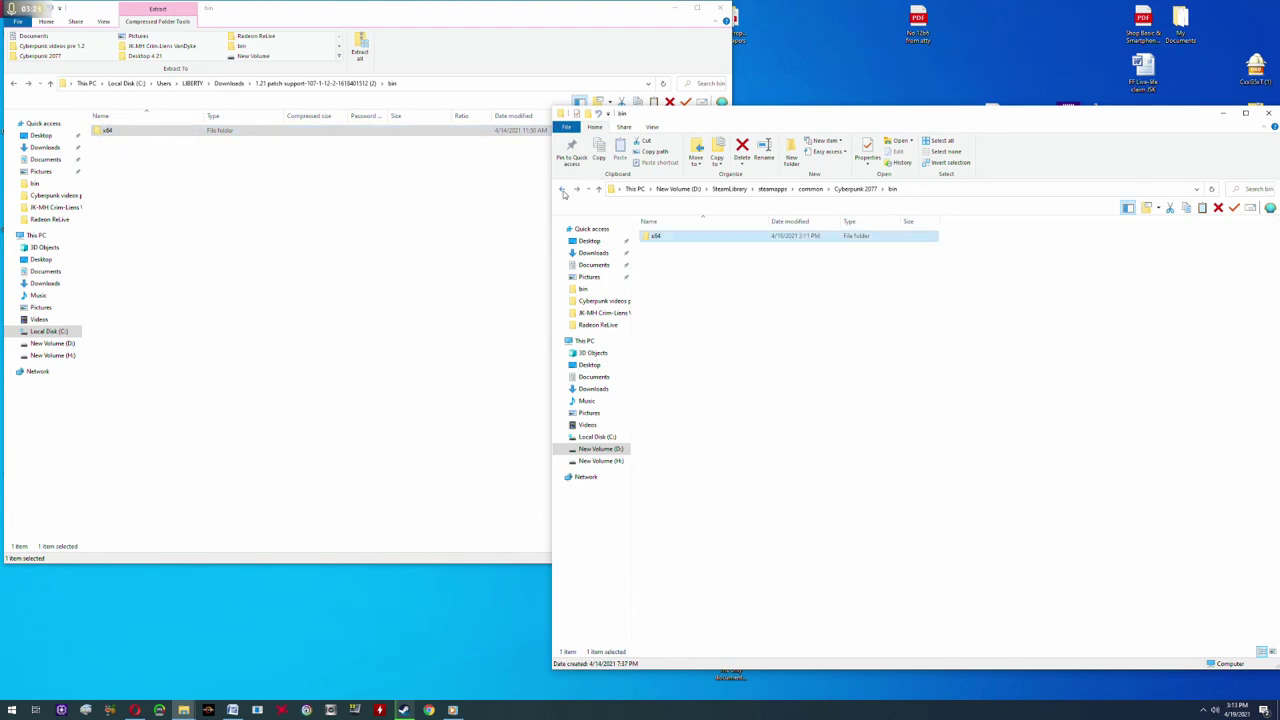
left_click(563, 192)
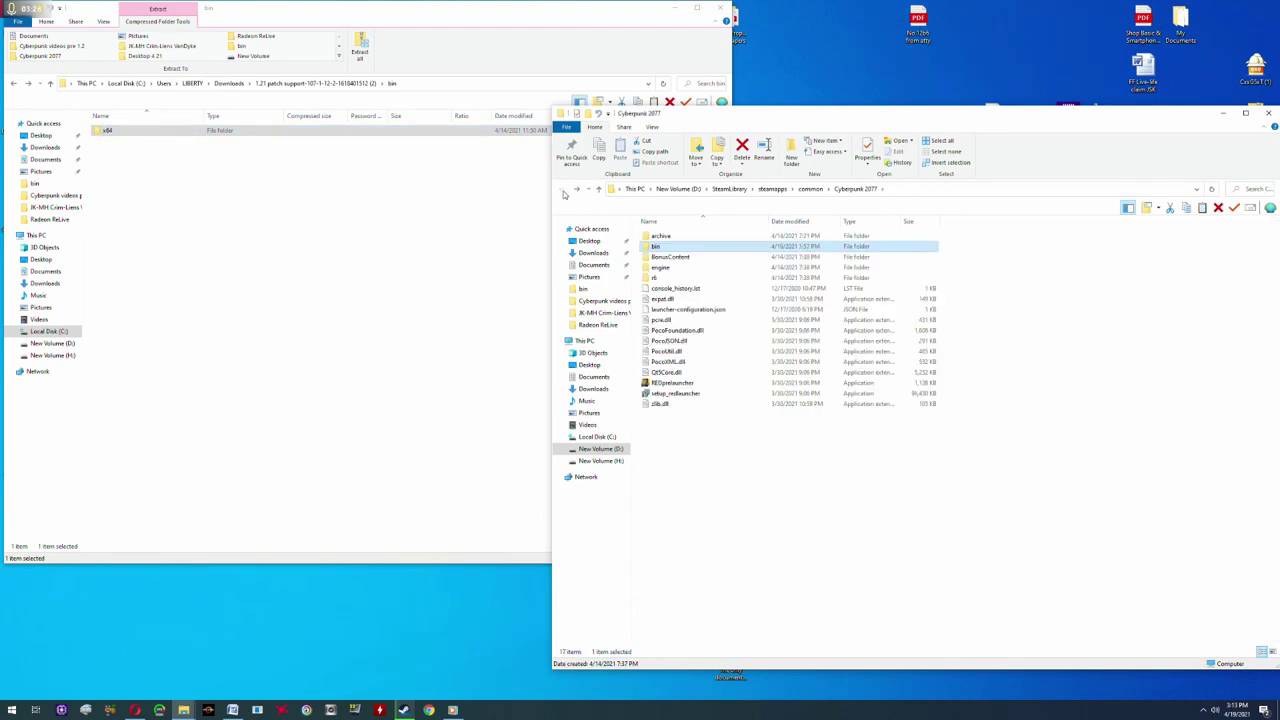
left_click(755, 527)
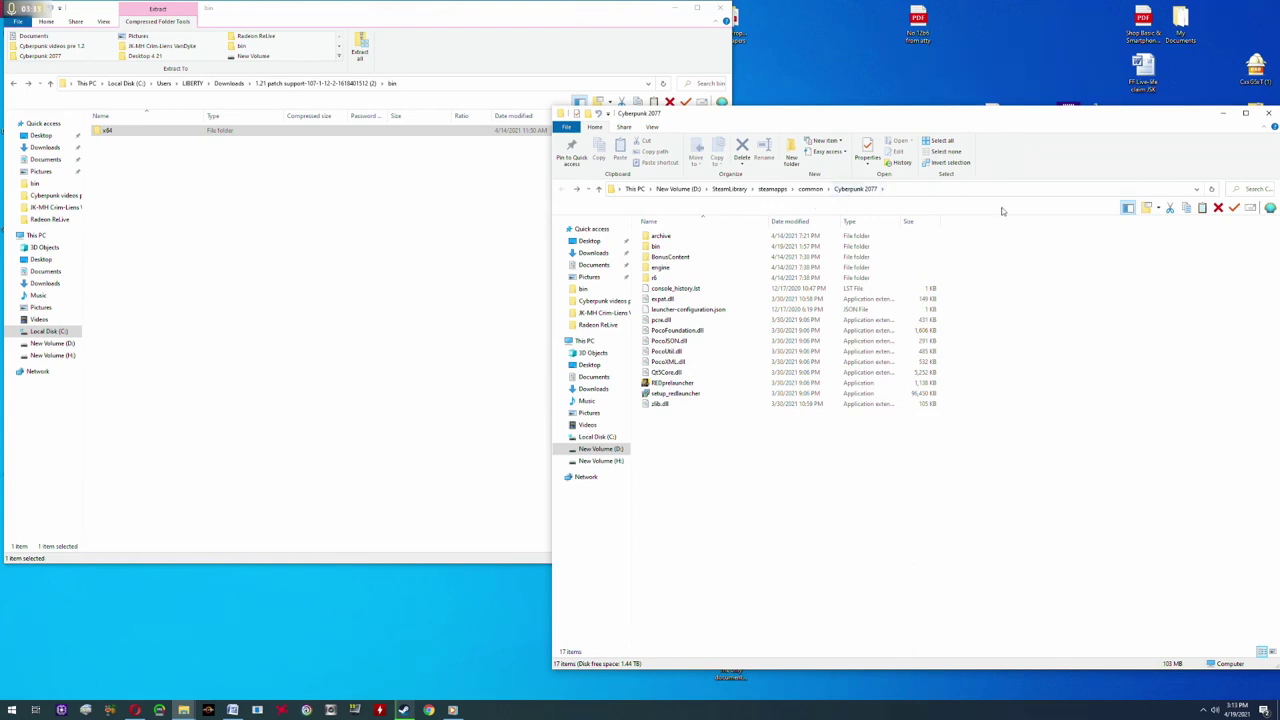
Show the Browse local files option for Cyberpunk 2077 in the Steam library, then return to the game folder window.
left_click(403, 709)
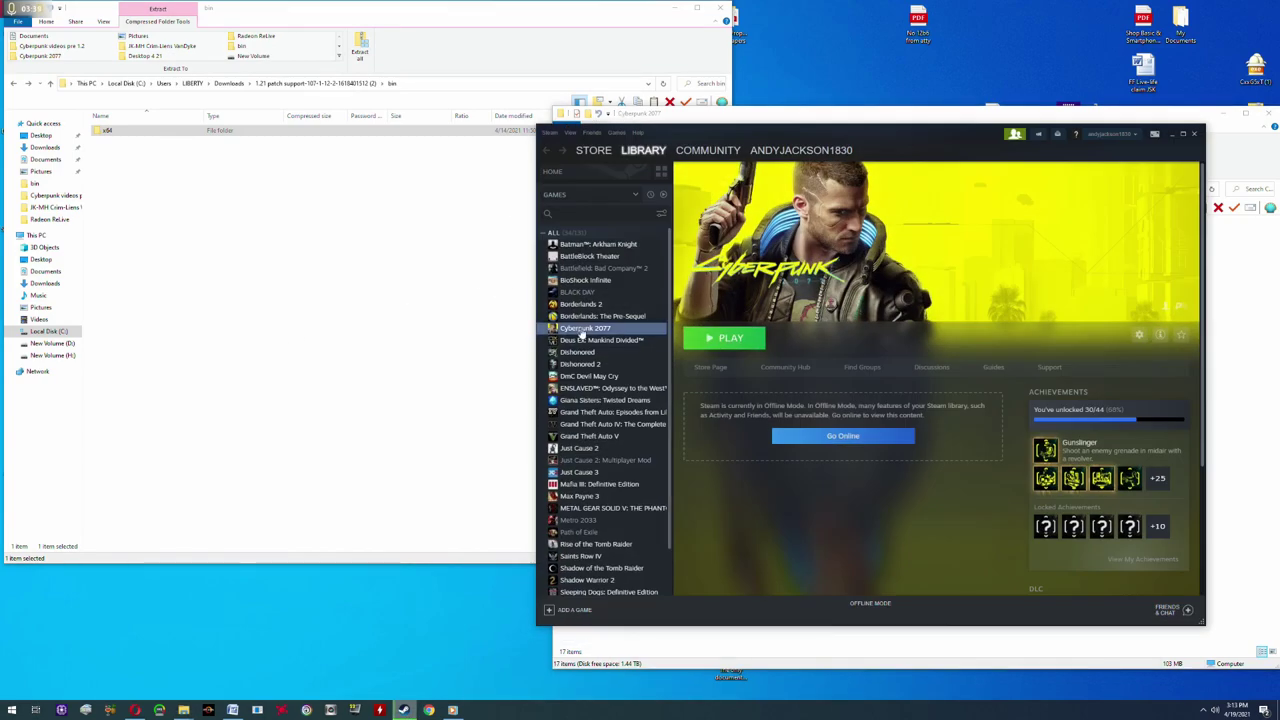
right_click(581, 332)
mouse_move(635, 378)
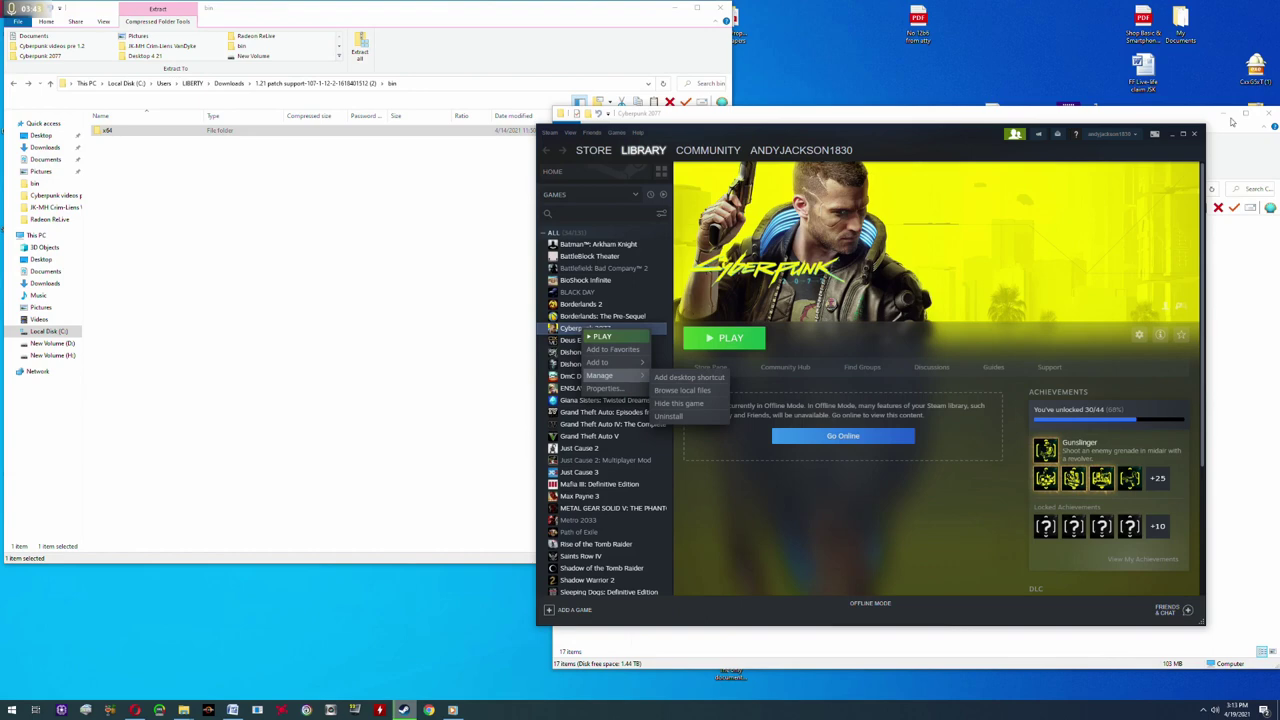
left_click(1260, 366)
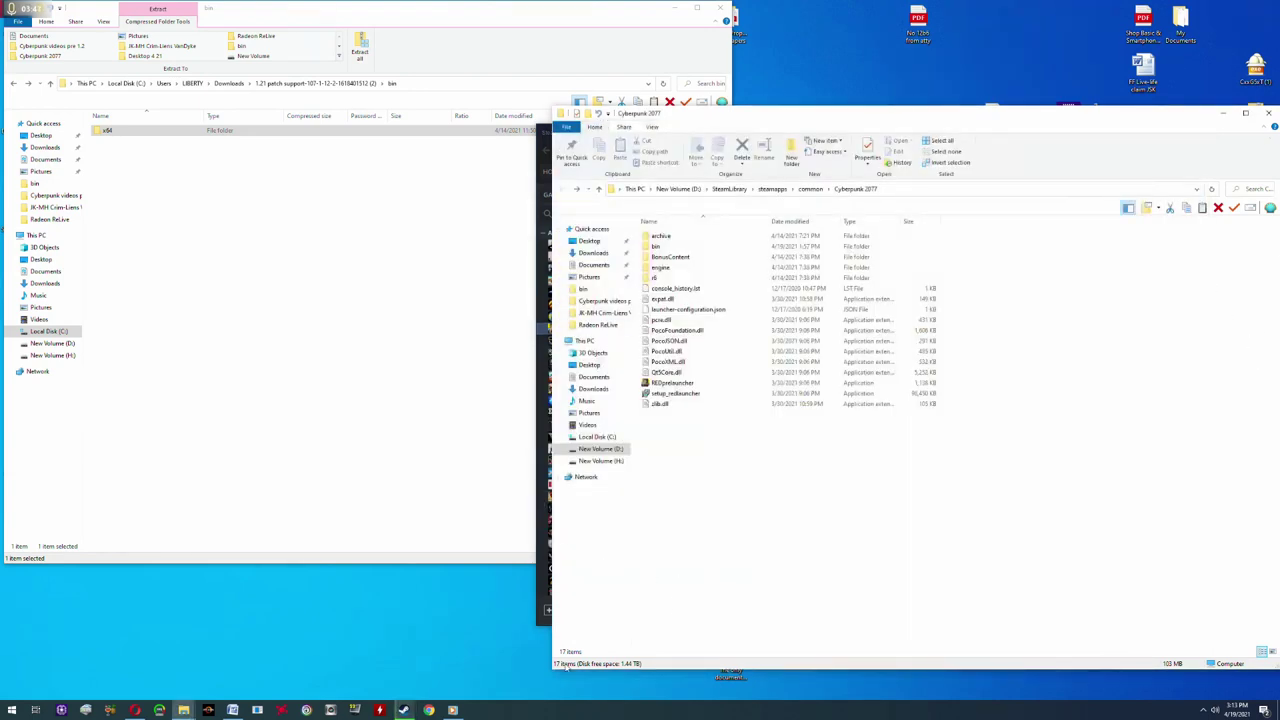
Launch Cyberpunk 2077 from the Steam library and start the game from its launcher.
left_click(543, 624)
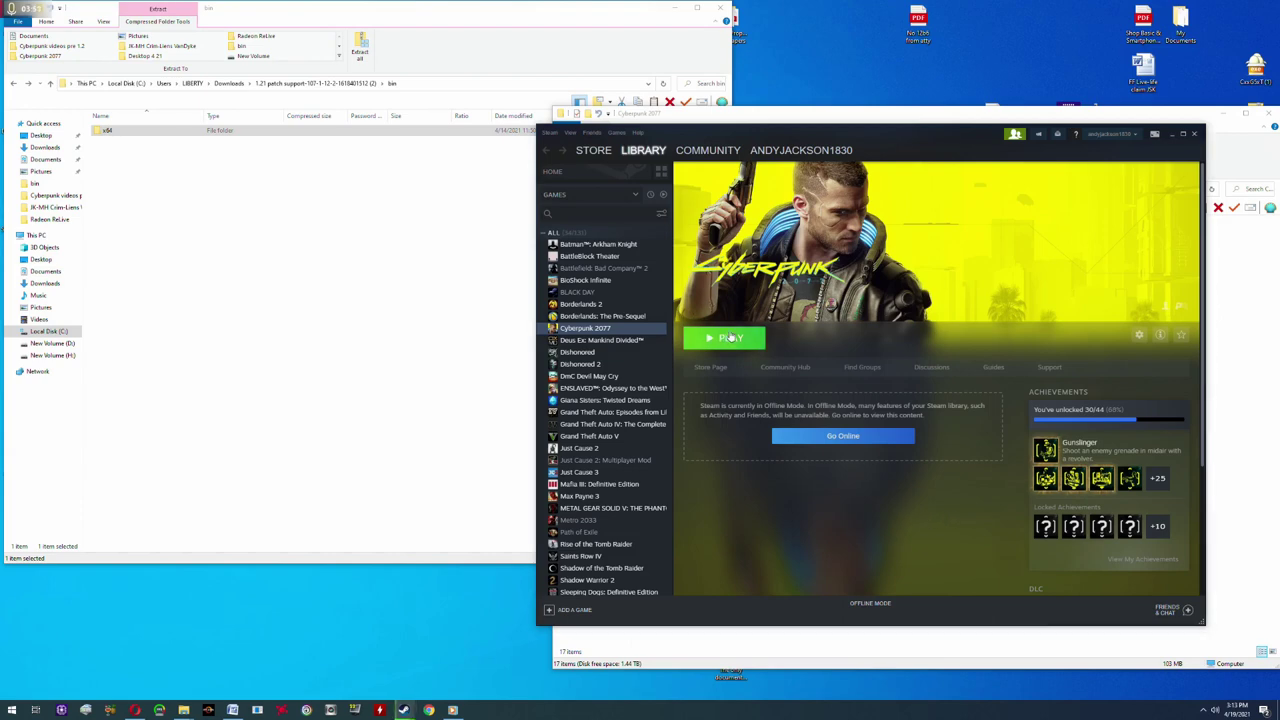
left_click(728, 340)
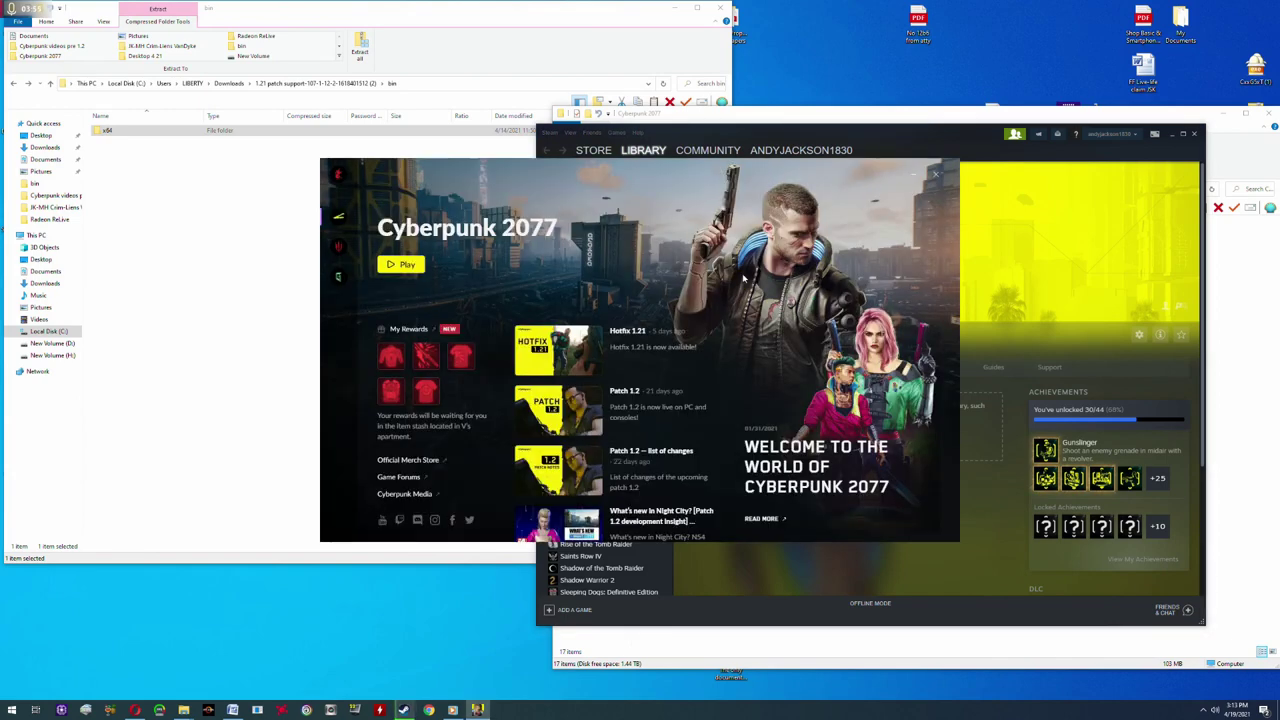
left_click(405, 264)
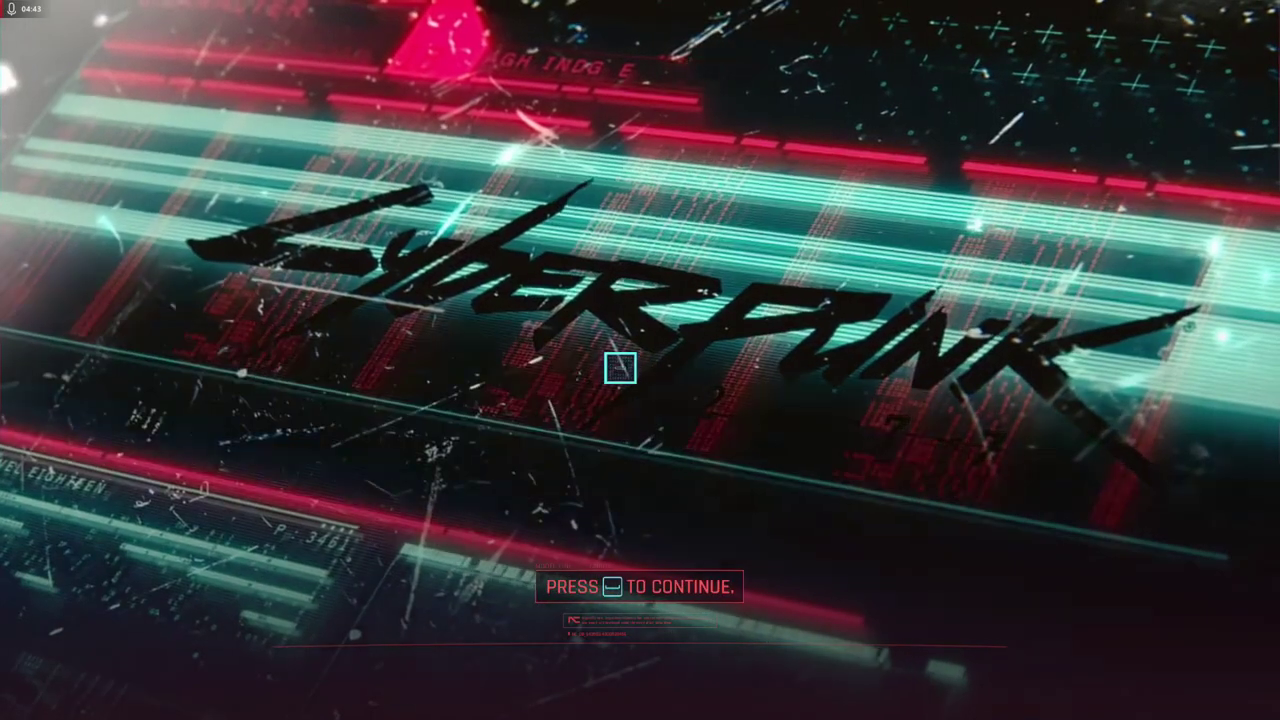
Open the Cyber Engine Tweaks overlay, enable the Skip Start Menu and Suppress Intro Movies patches, and return to the console with the changes applied.
key("grave")
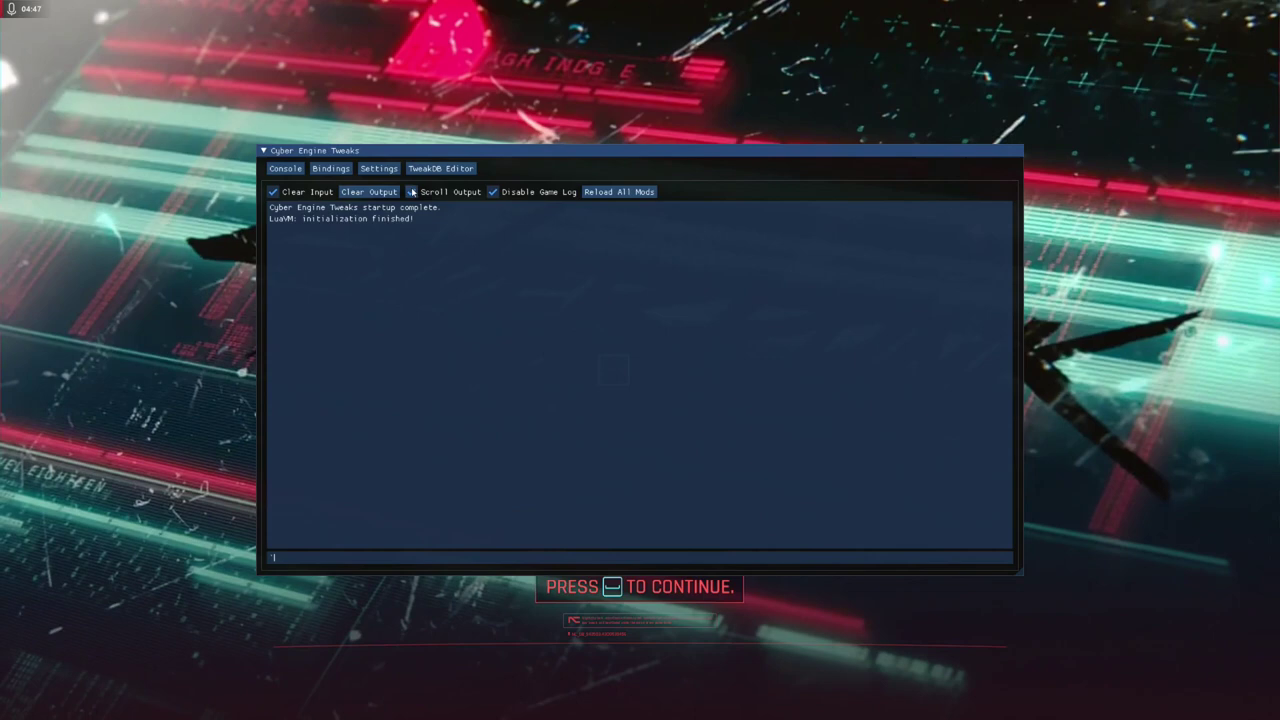
left_click(379, 171)
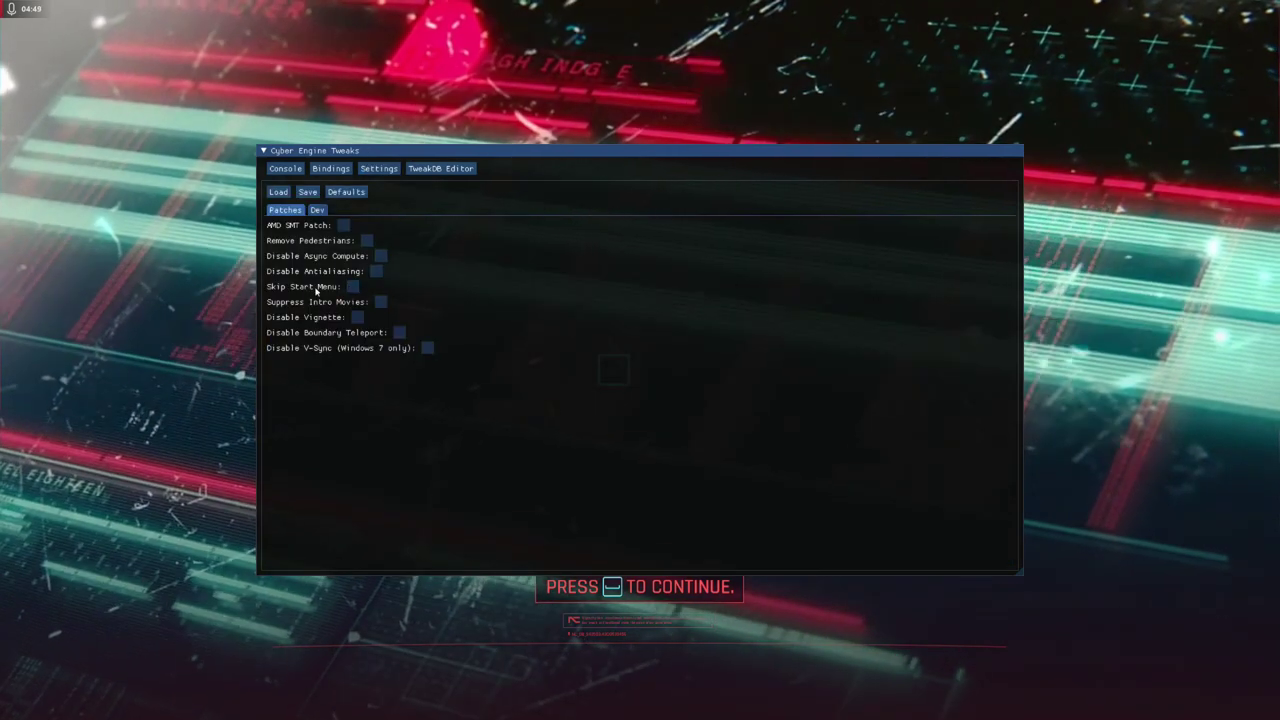
left_click(353, 287)
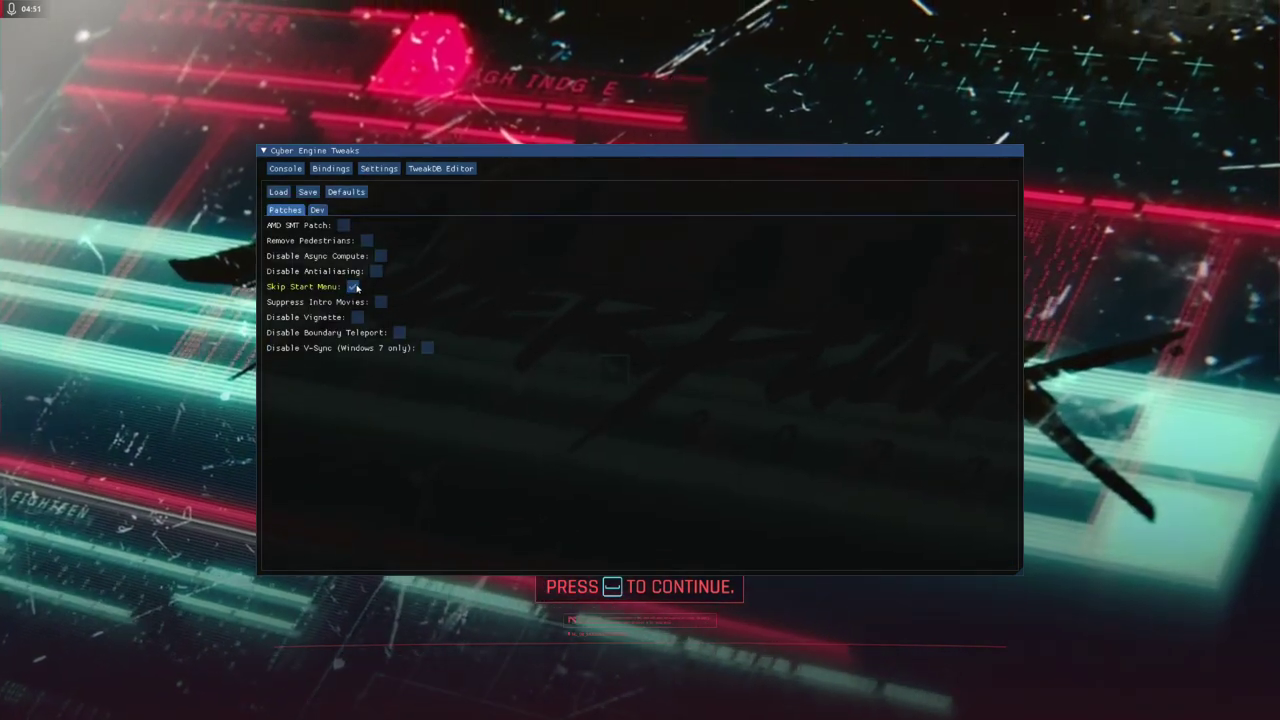
left_click(381, 302)
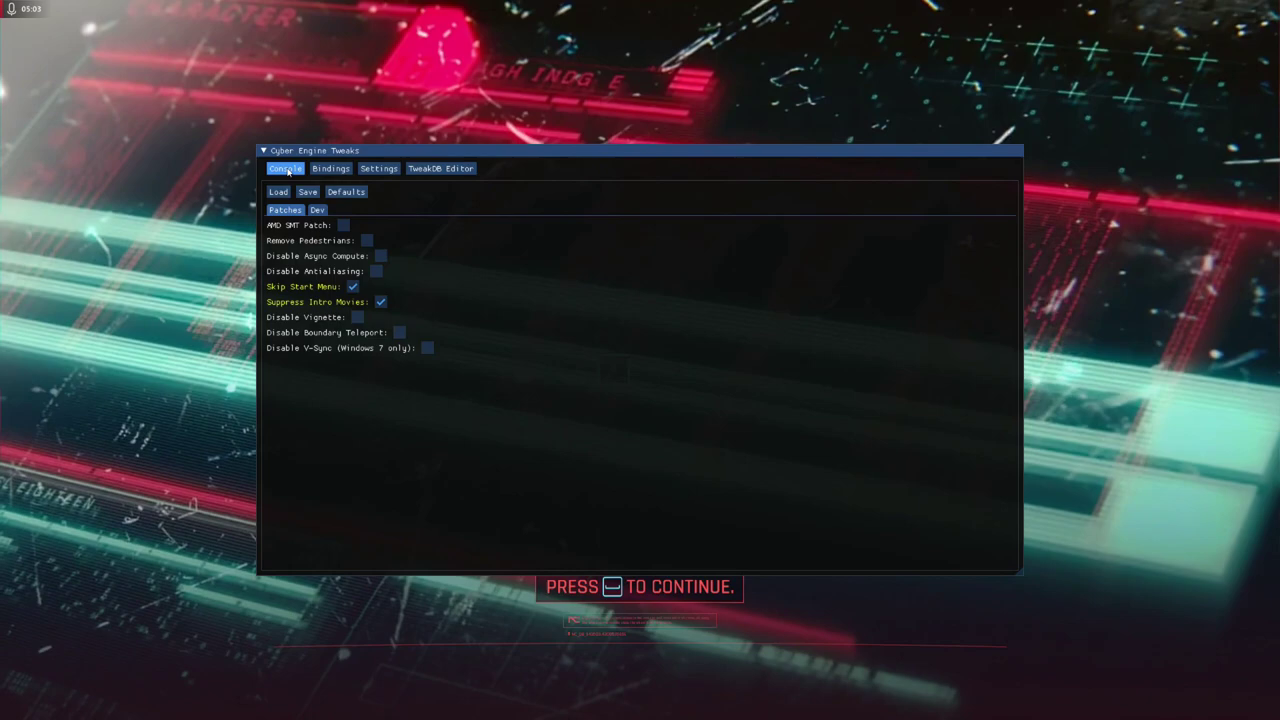
left_click(297, 171)
left_click(577, 379)
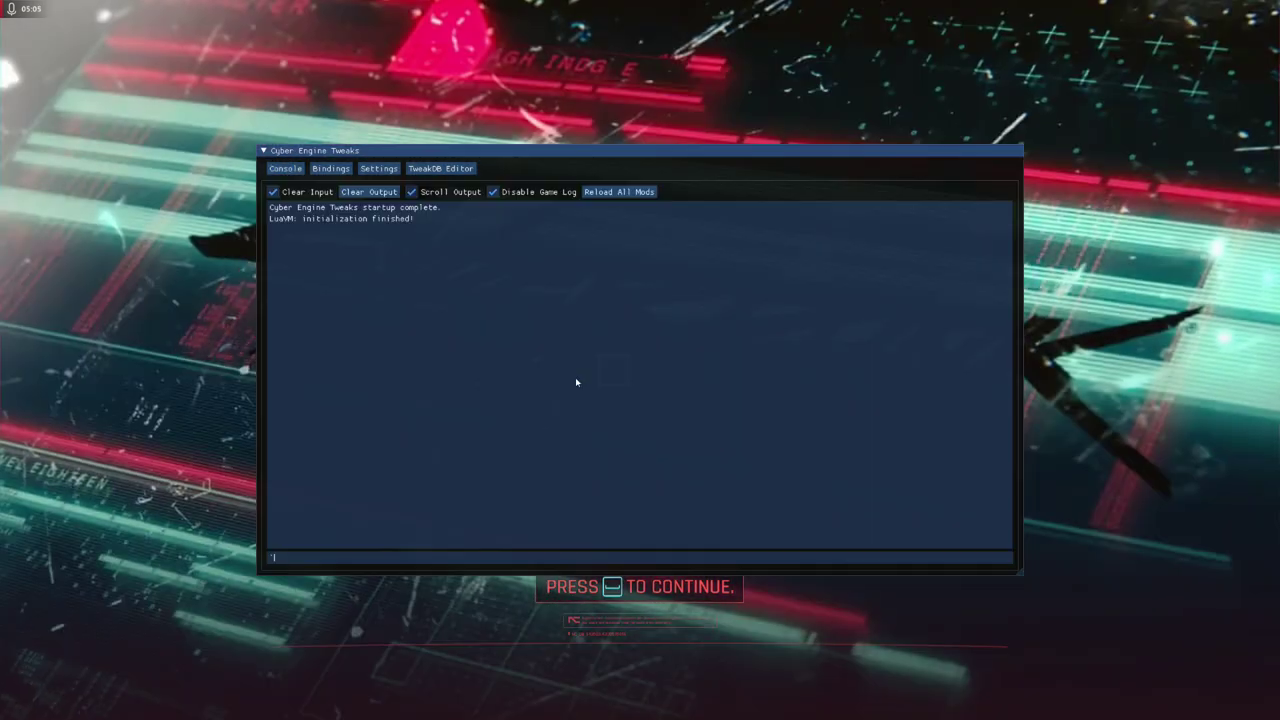
Review the overlay's patch settings and the Overlay Key binding, then return to the console.
left_click(379, 168)
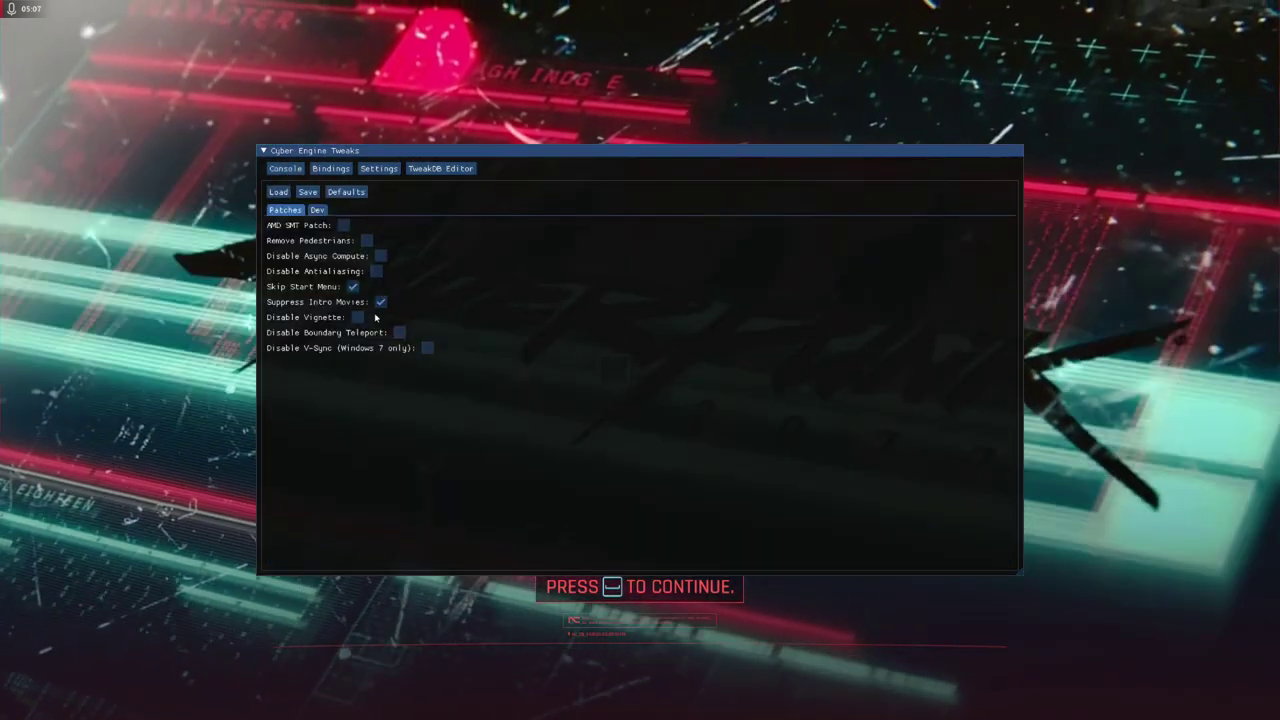
left_click(287, 170)
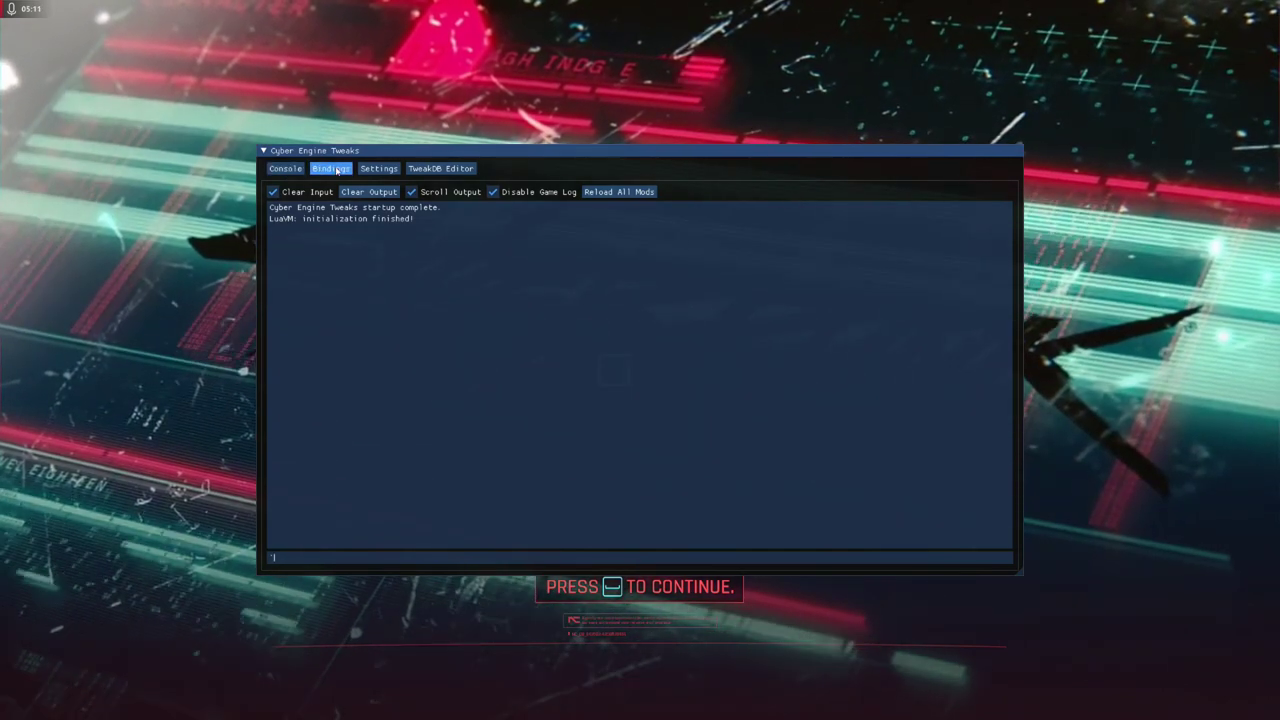
left_click(331, 168)
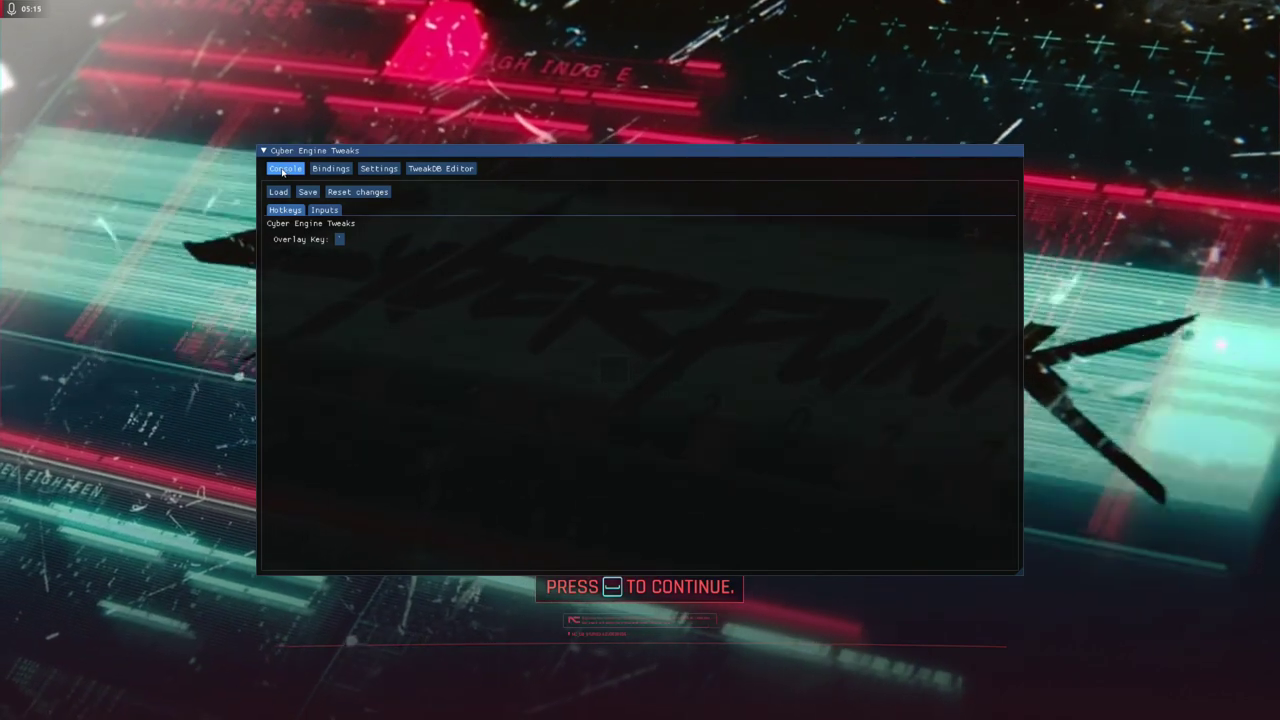
left_click(283, 170)
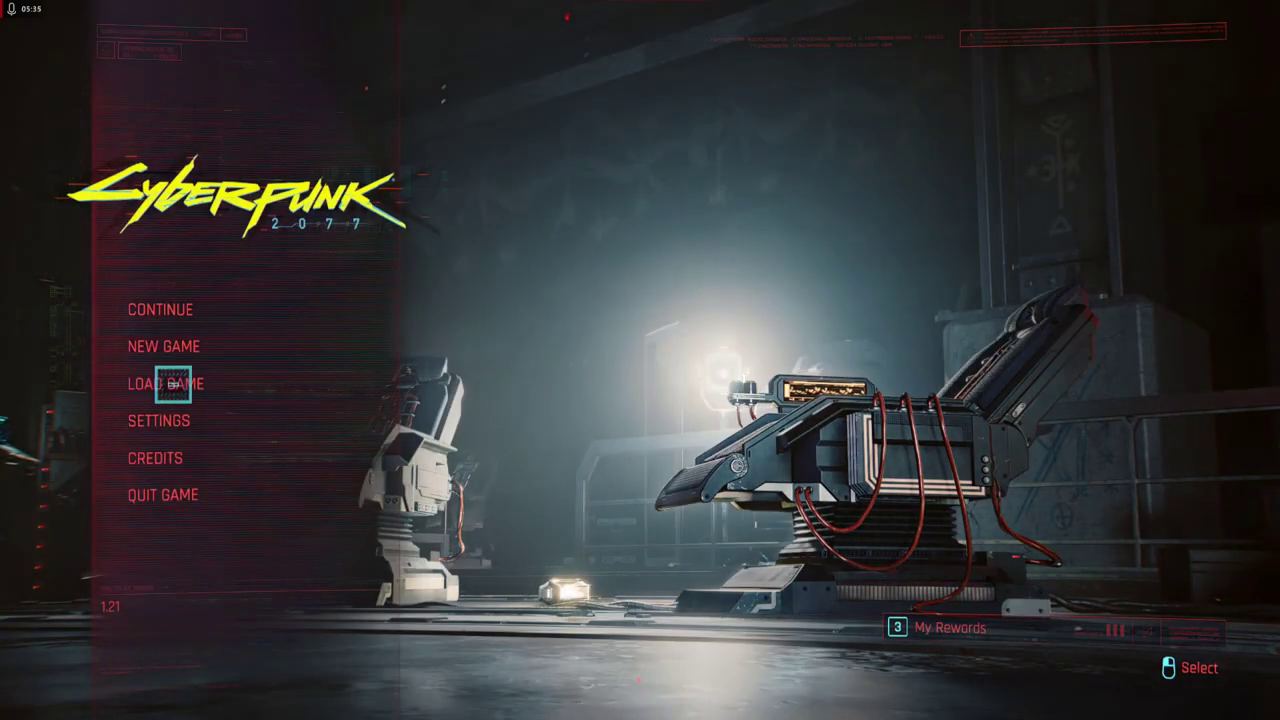
Load an older saved game from further down the save list.
left_click(173, 383)
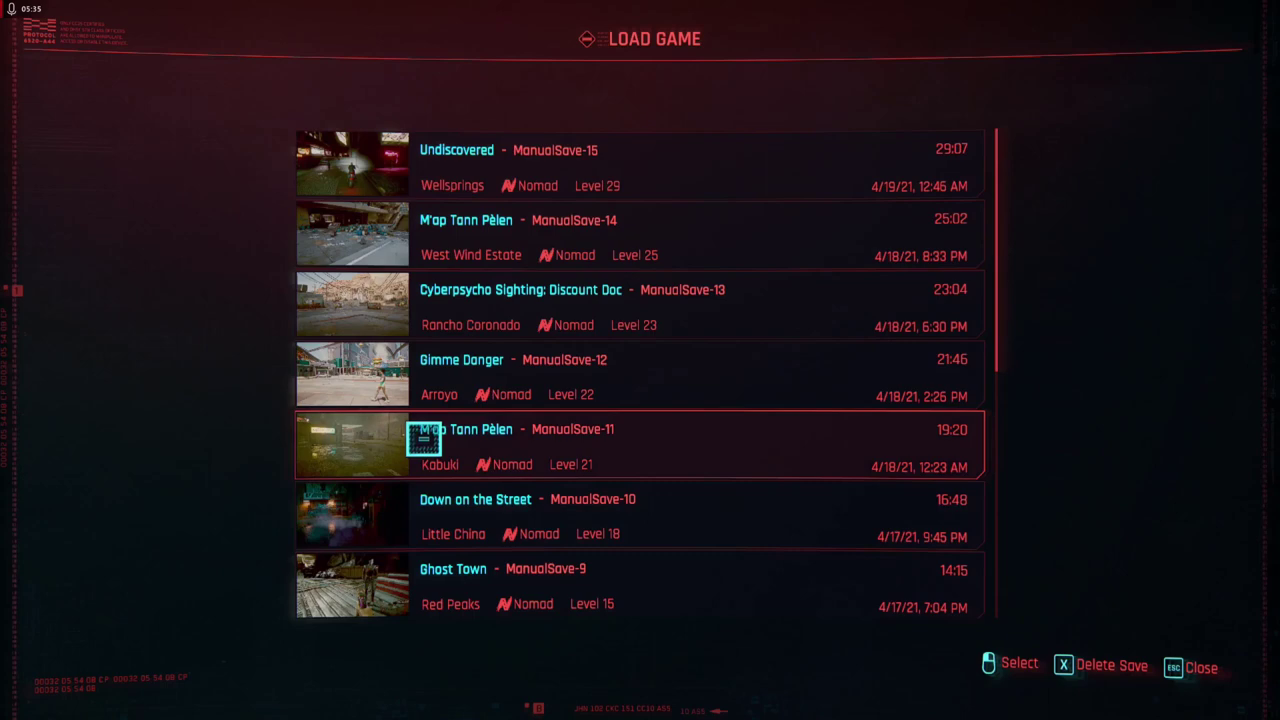
scroll(628, 489, "down", 2)
scroll(628, 489, "down", 5)
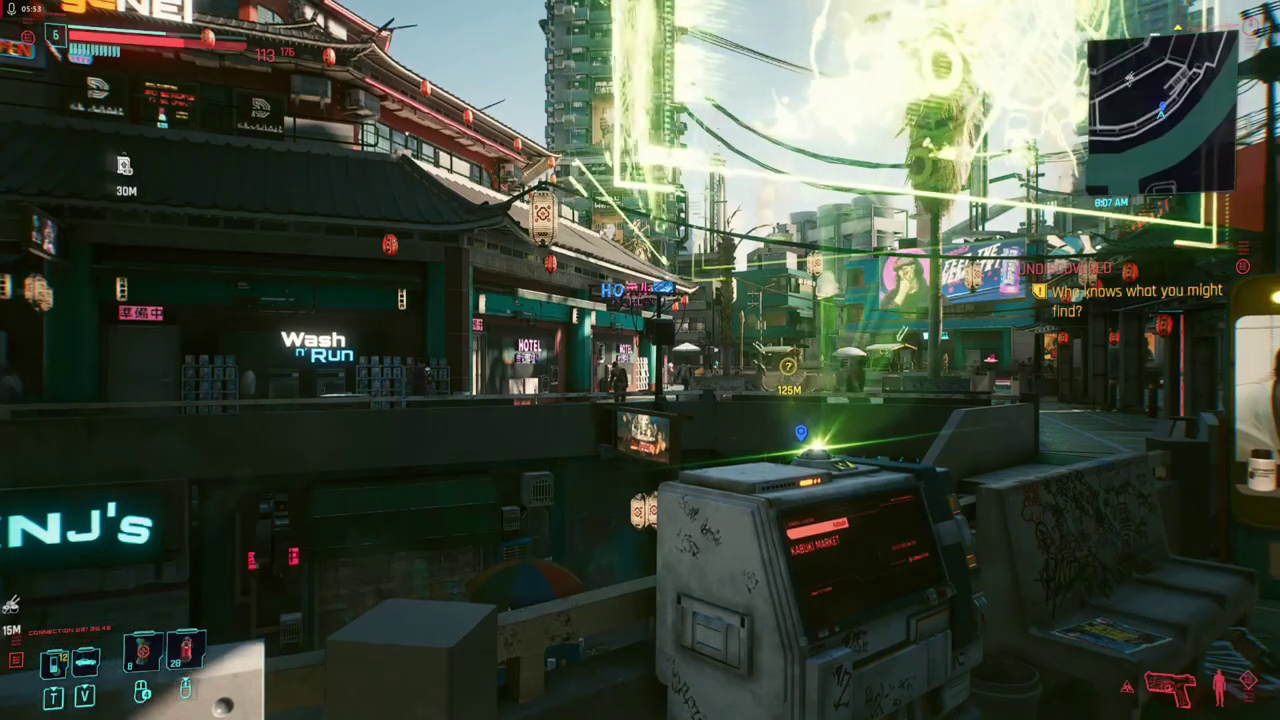
Walk the character along the street, then open the in-game menu and bring up the Cyber Engine Tweaks console over it.
key("w")
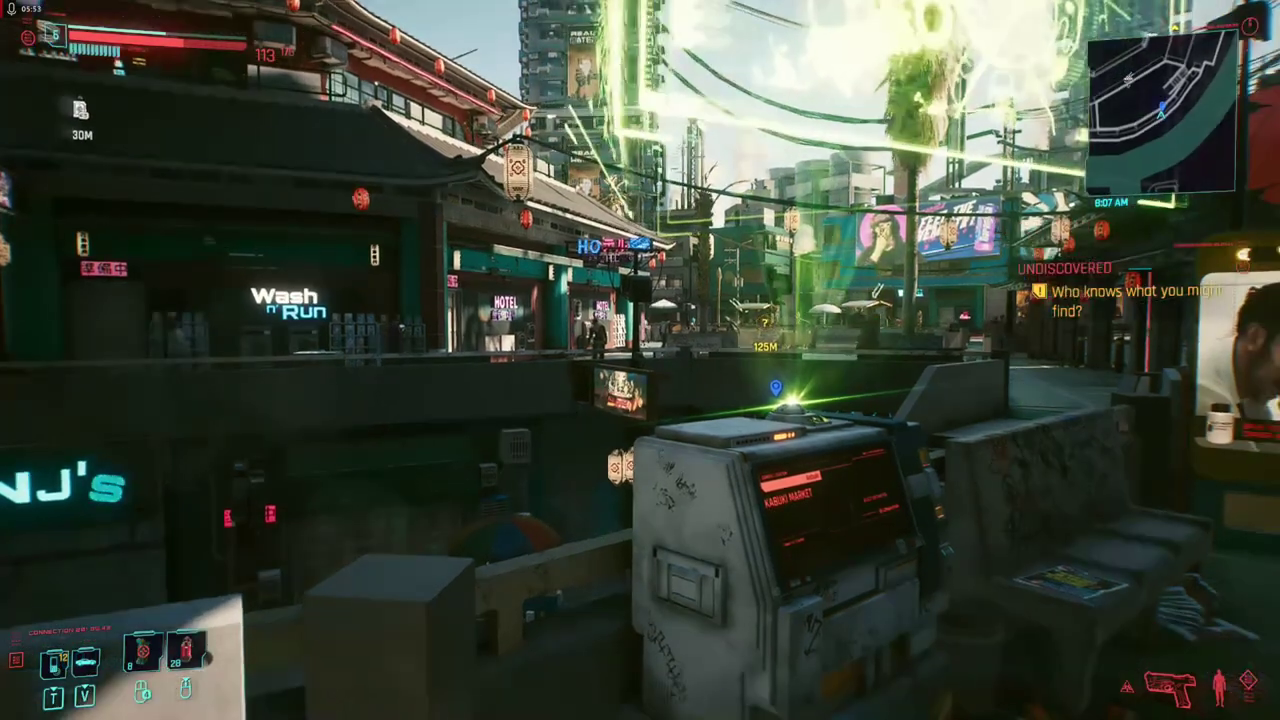
key("w")
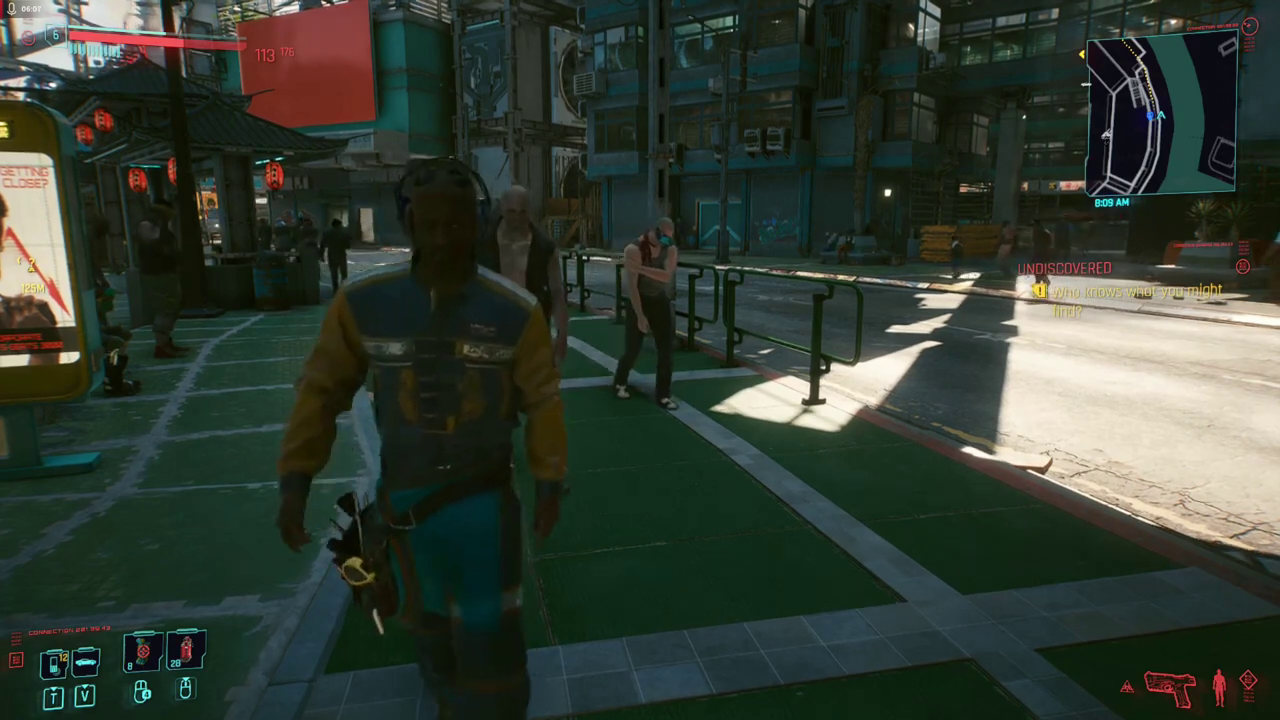
key("i")
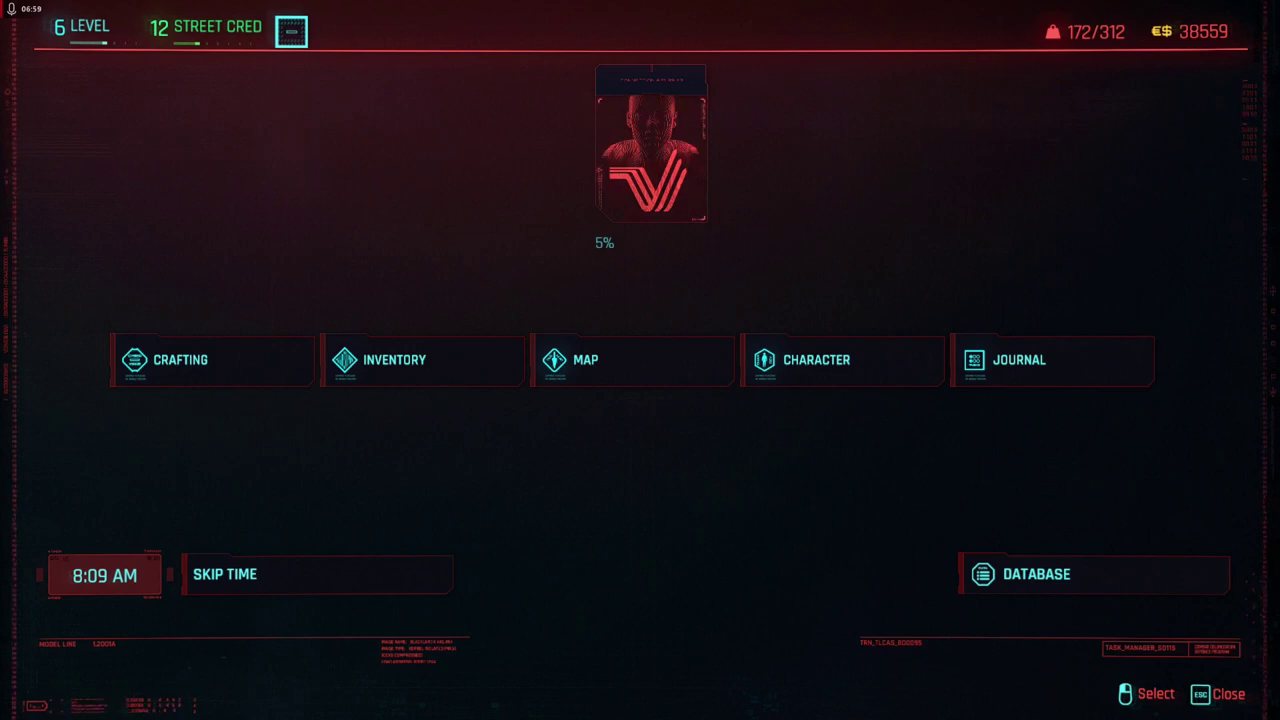
key("grave")
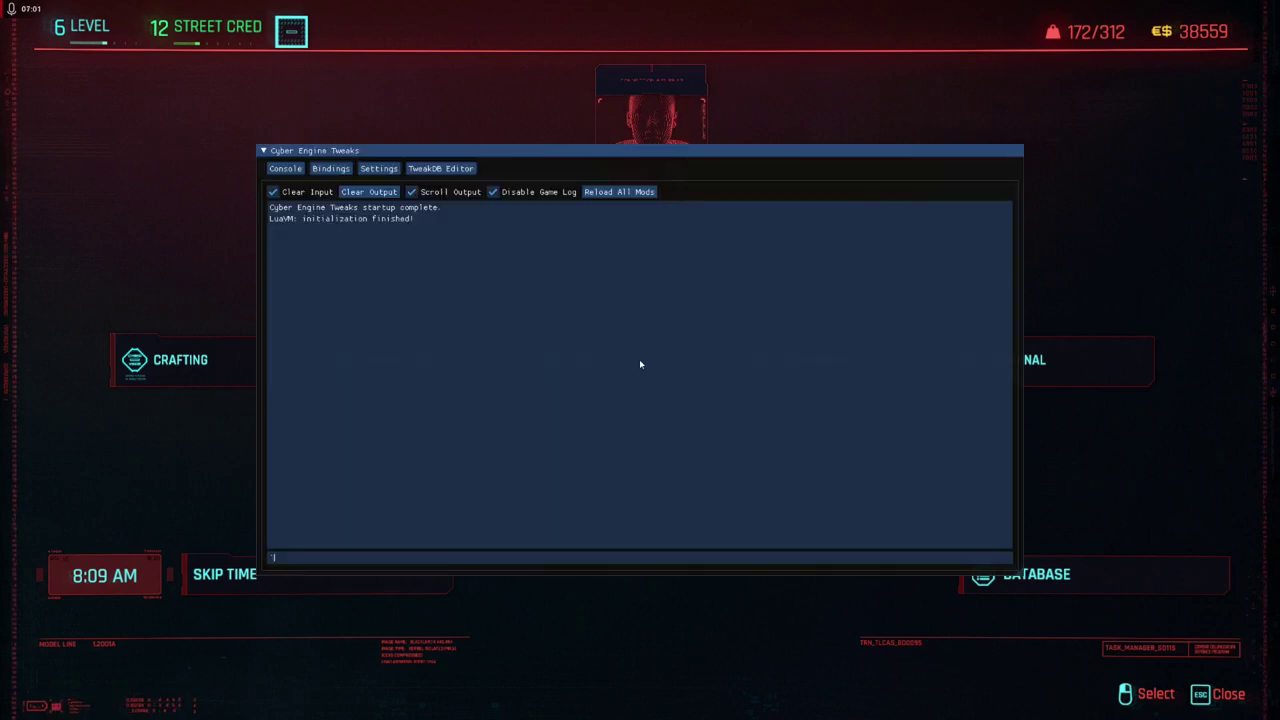
Switch to the web browser, search for "cyber engine tweaks wiki", and open the wiki's "How do I ____?" page.
key("alt+Tab")
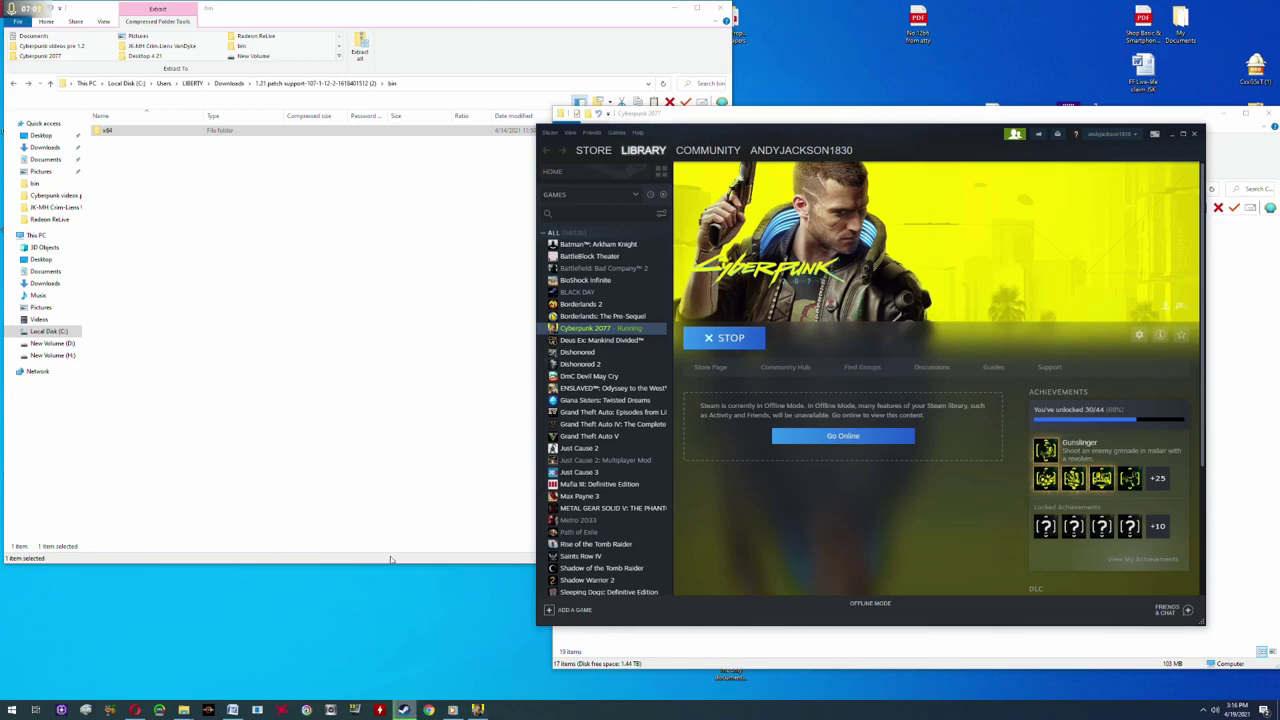
left_click(132, 711)
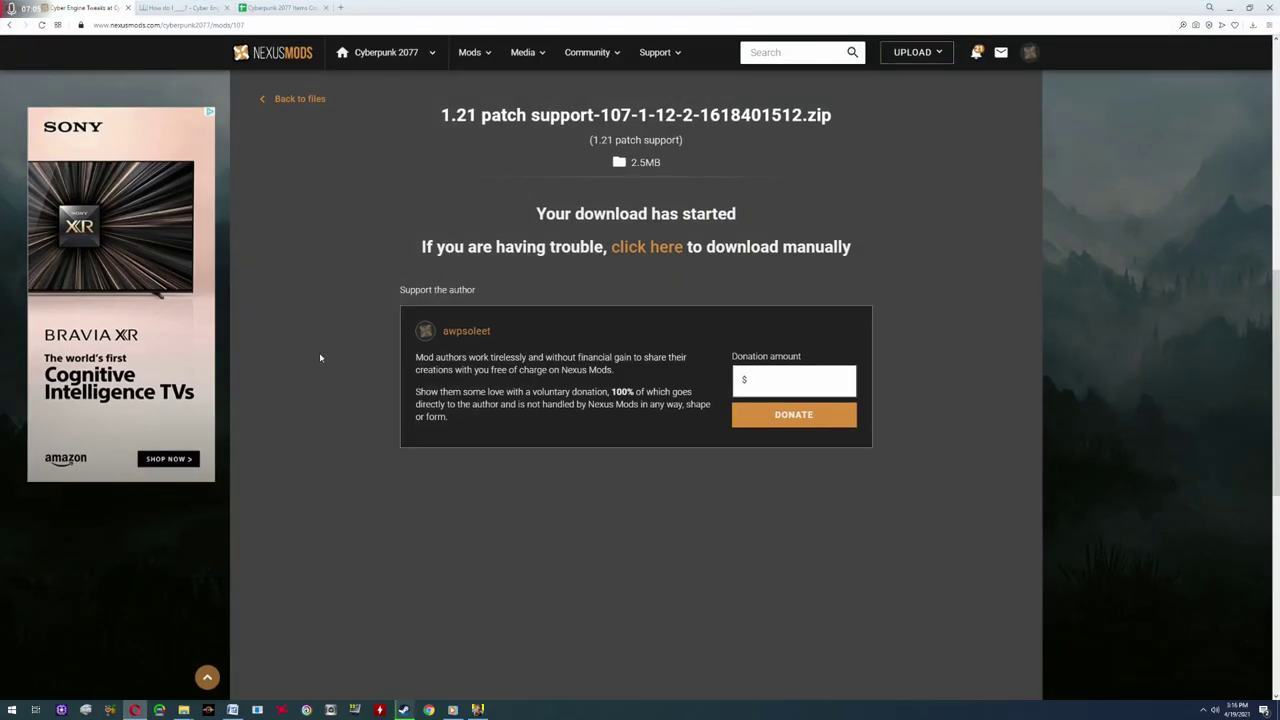
left_click(188, 8)
left_click(188, 24)
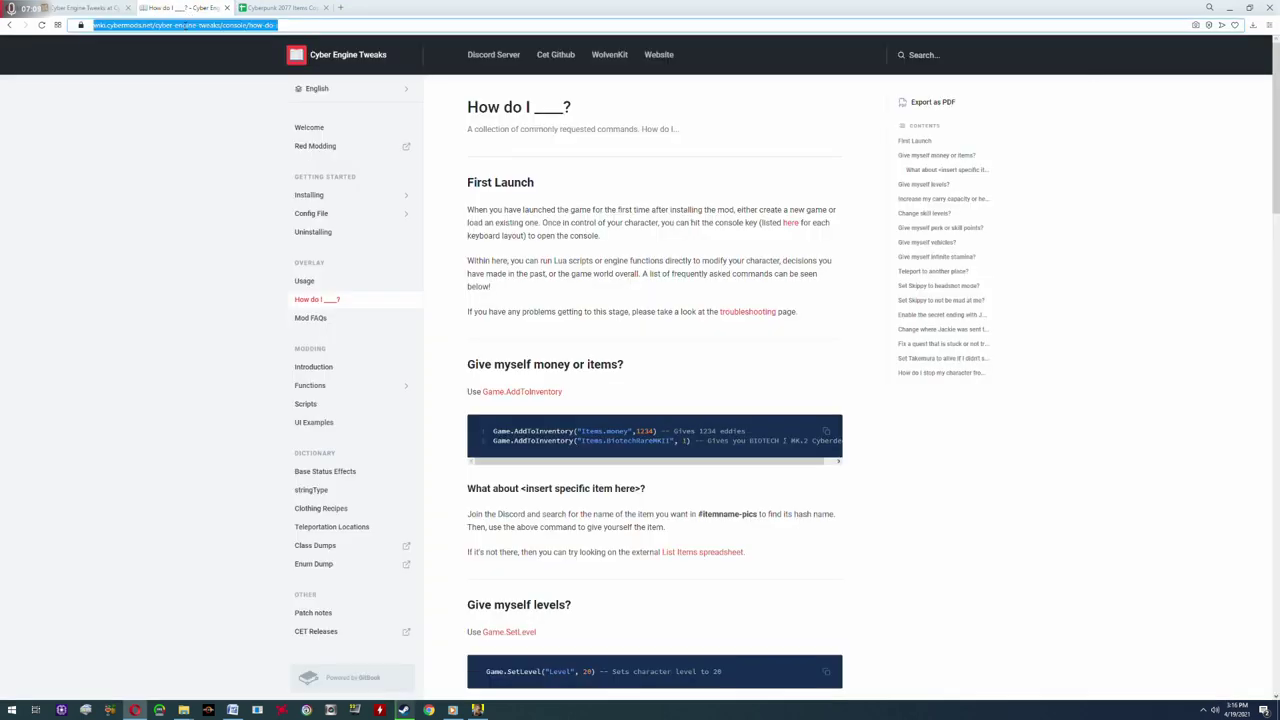
type("c")
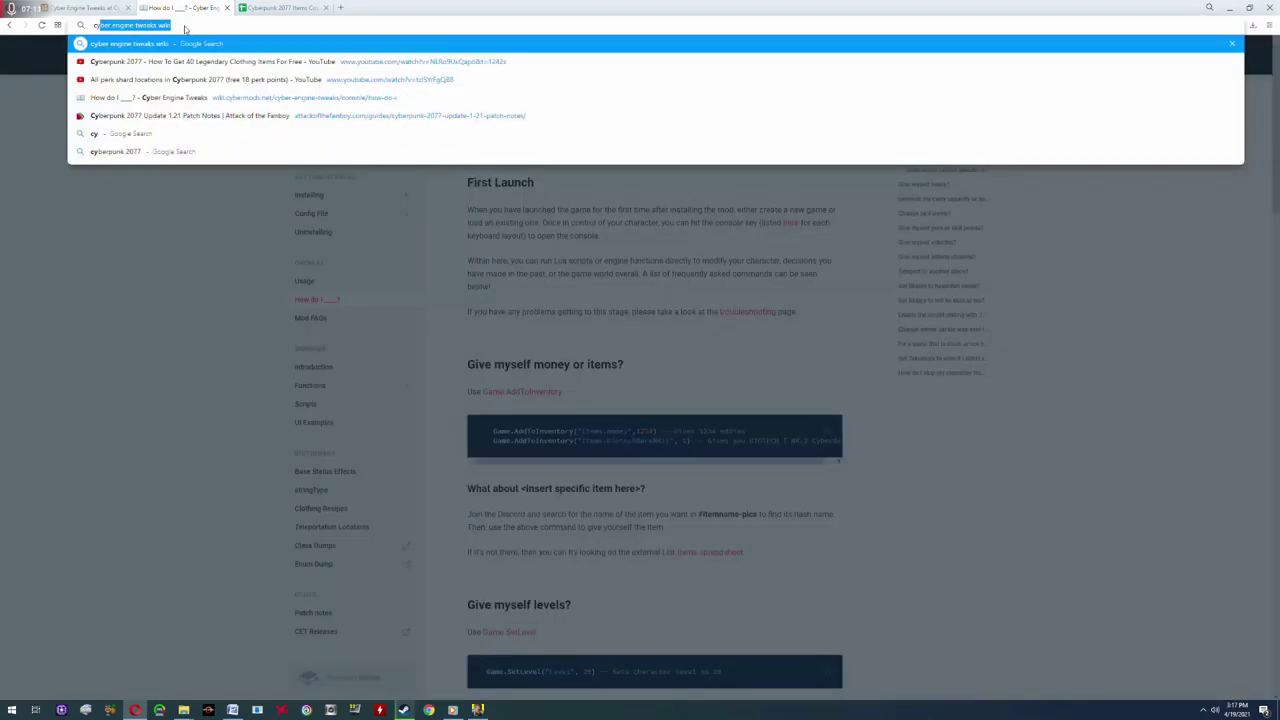
type("y")
key("Right")
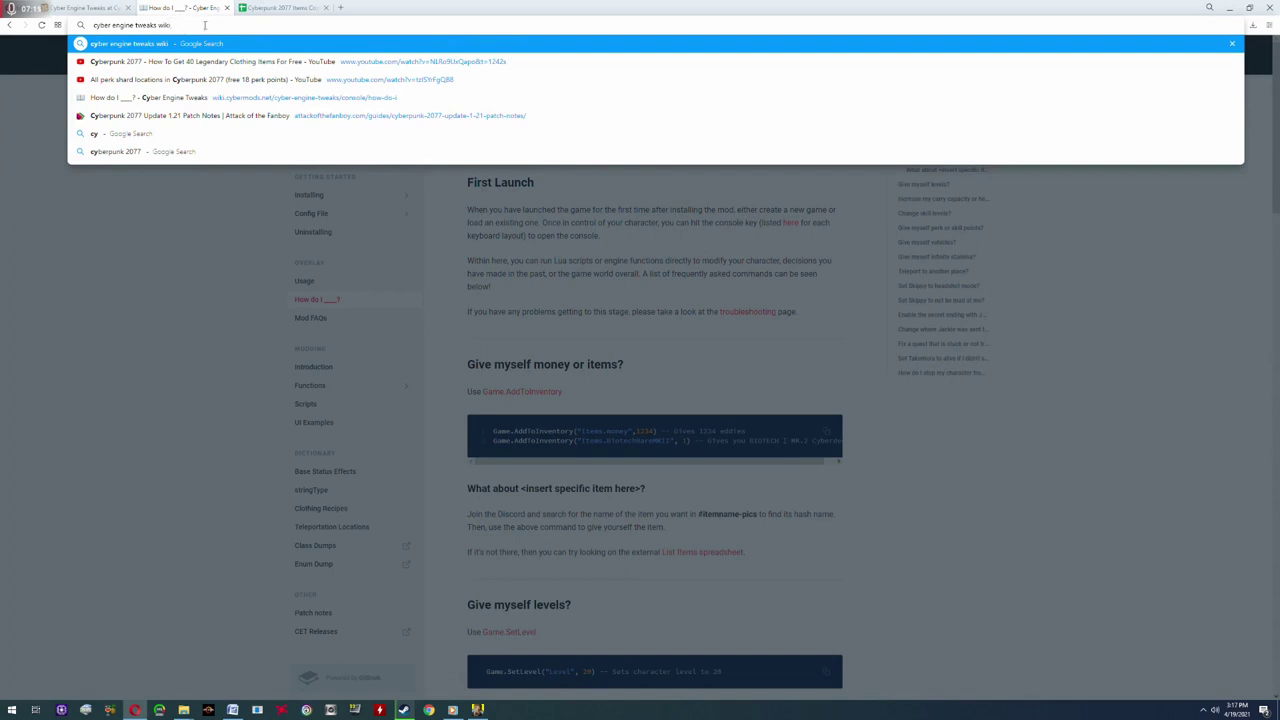
key("Return")
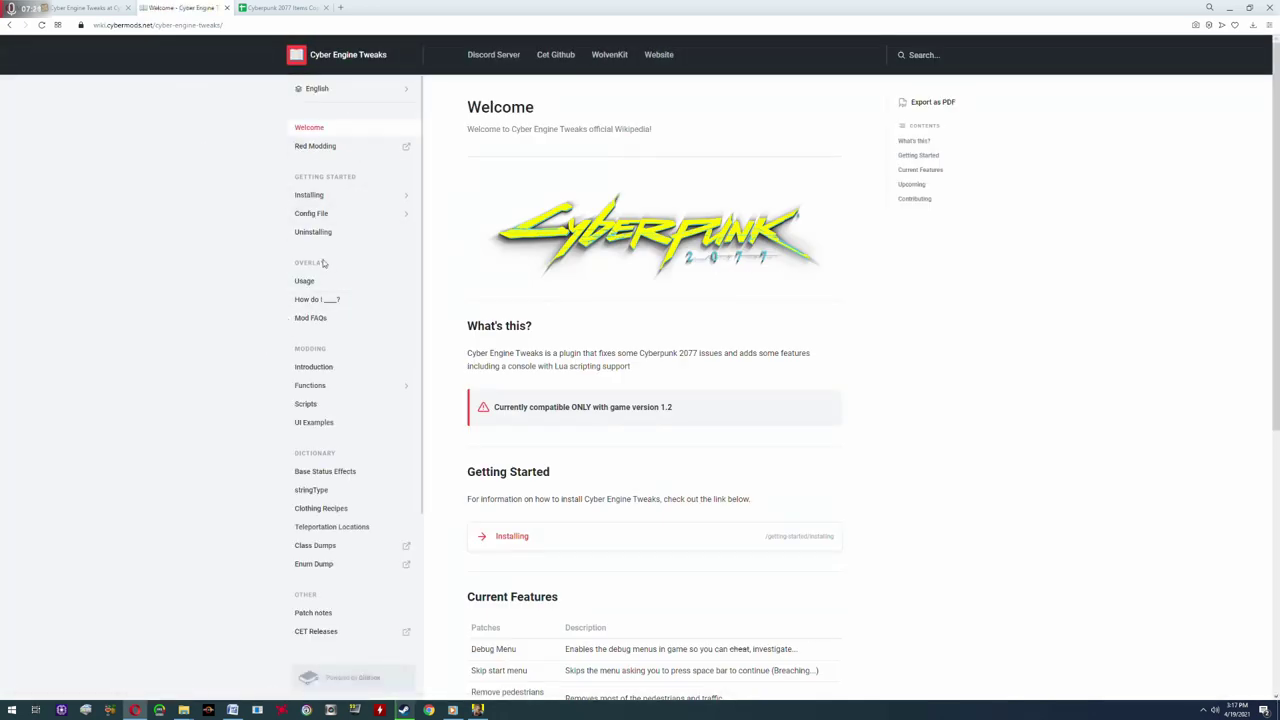
left_click(302, 302)
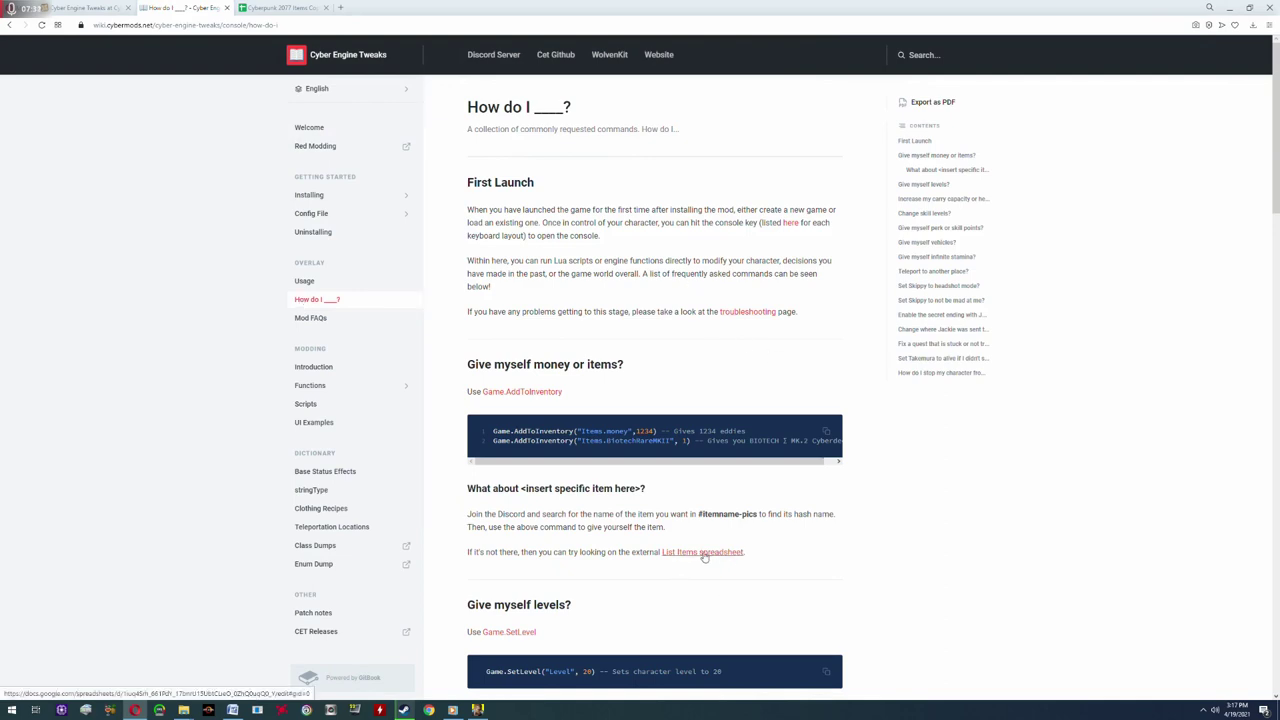
Open the wiki's external List Items spreadsheet and look through its sheets from Skill Books/Codes to Misc Commands / Links.
left_click(703, 553)
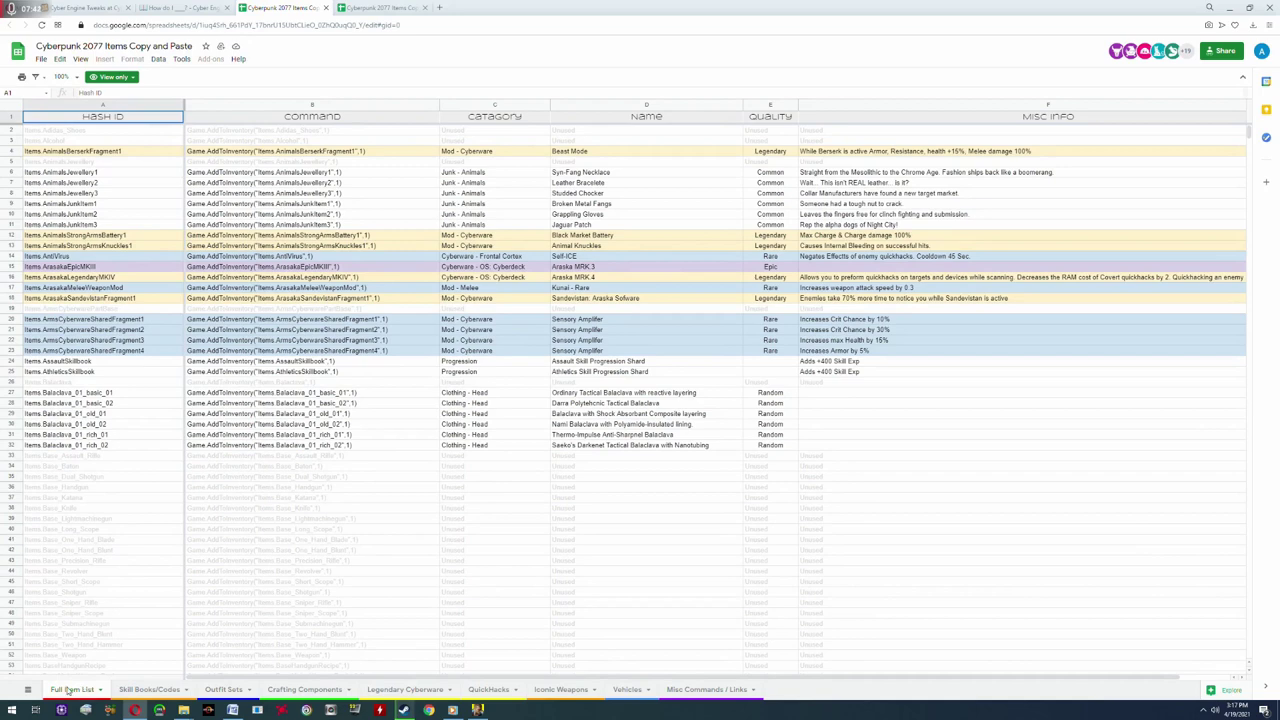
left_click(150, 690)
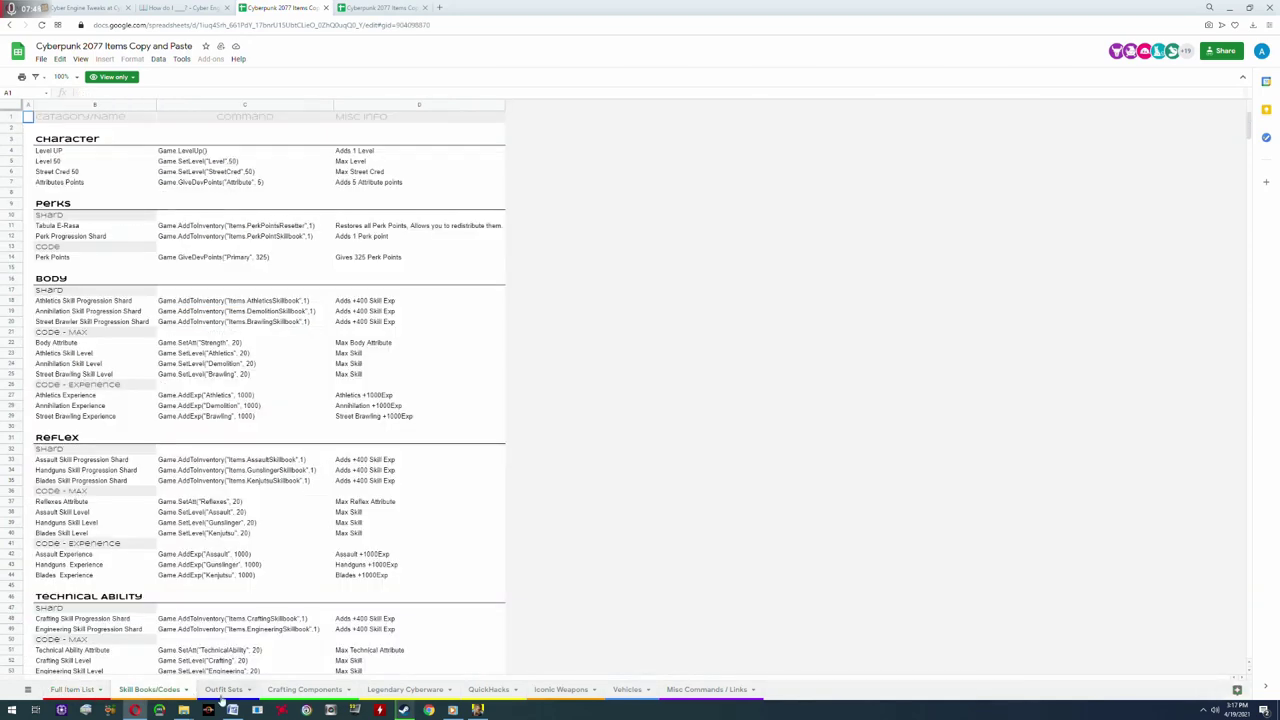
left_click(220, 692)
left_click(288, 694)
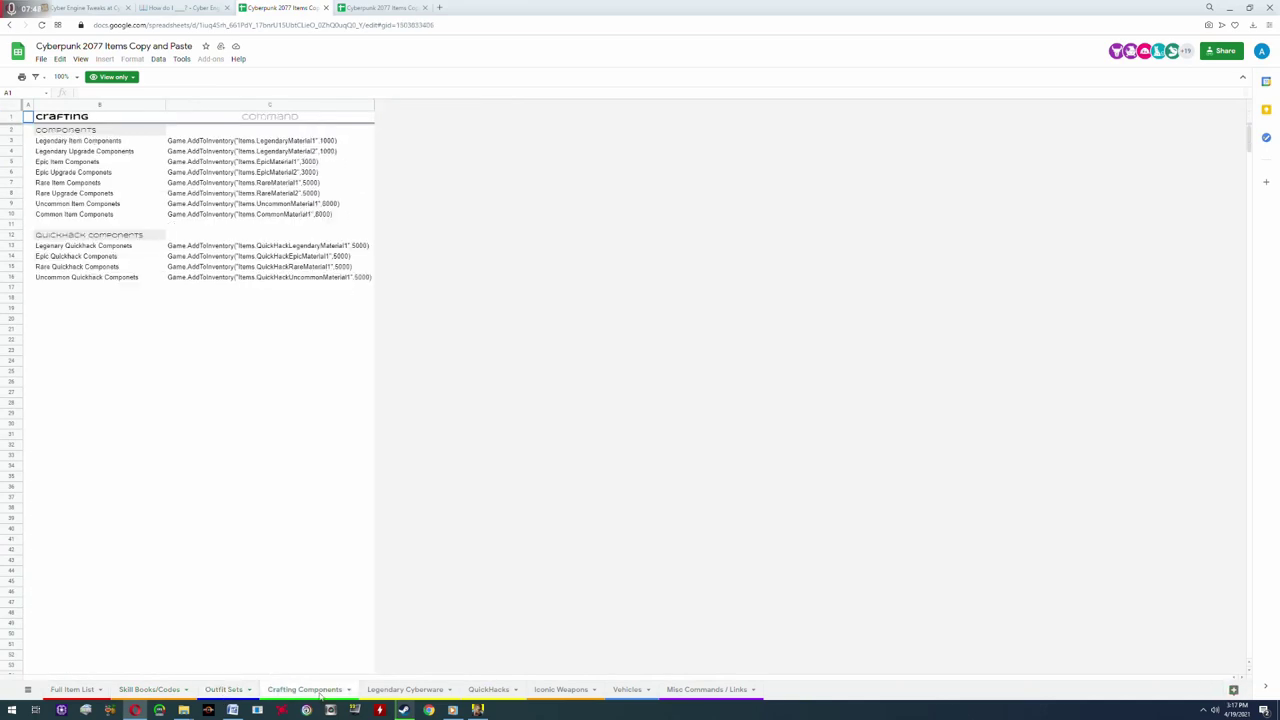
left_click(398, 694)
left_click(500, 692)
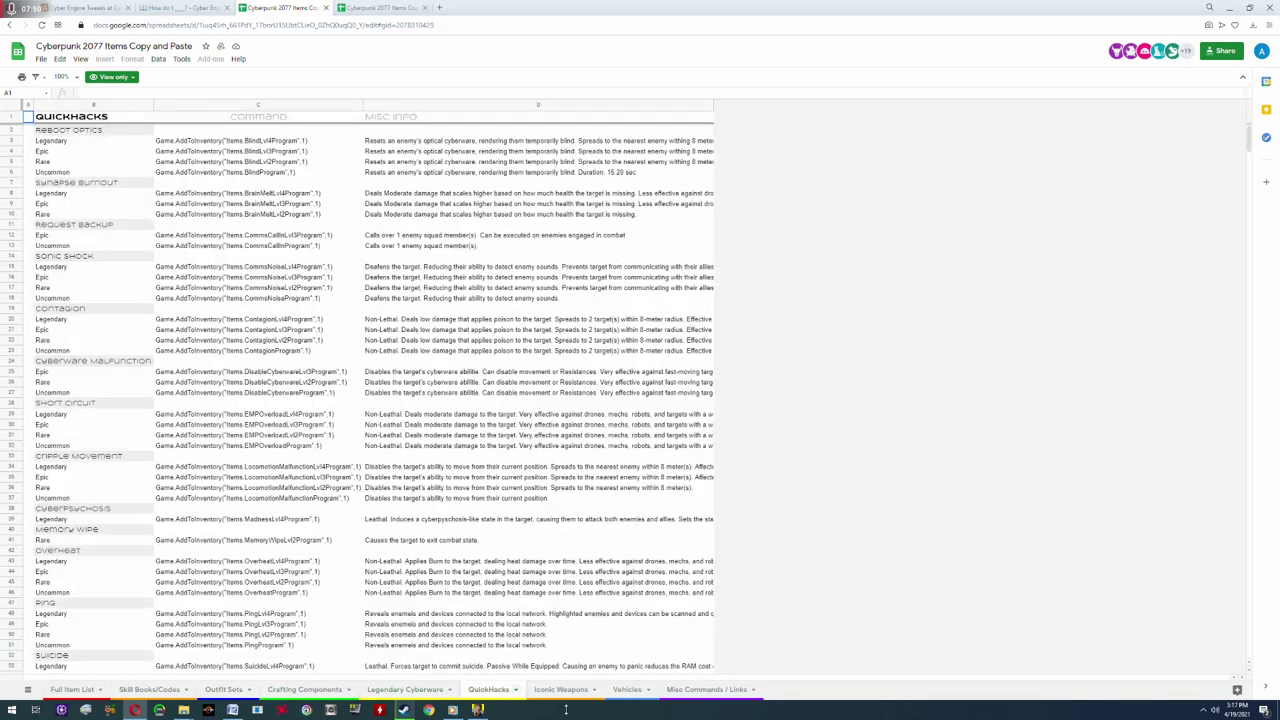
left_click(561, 694)
left_click(628, 692)
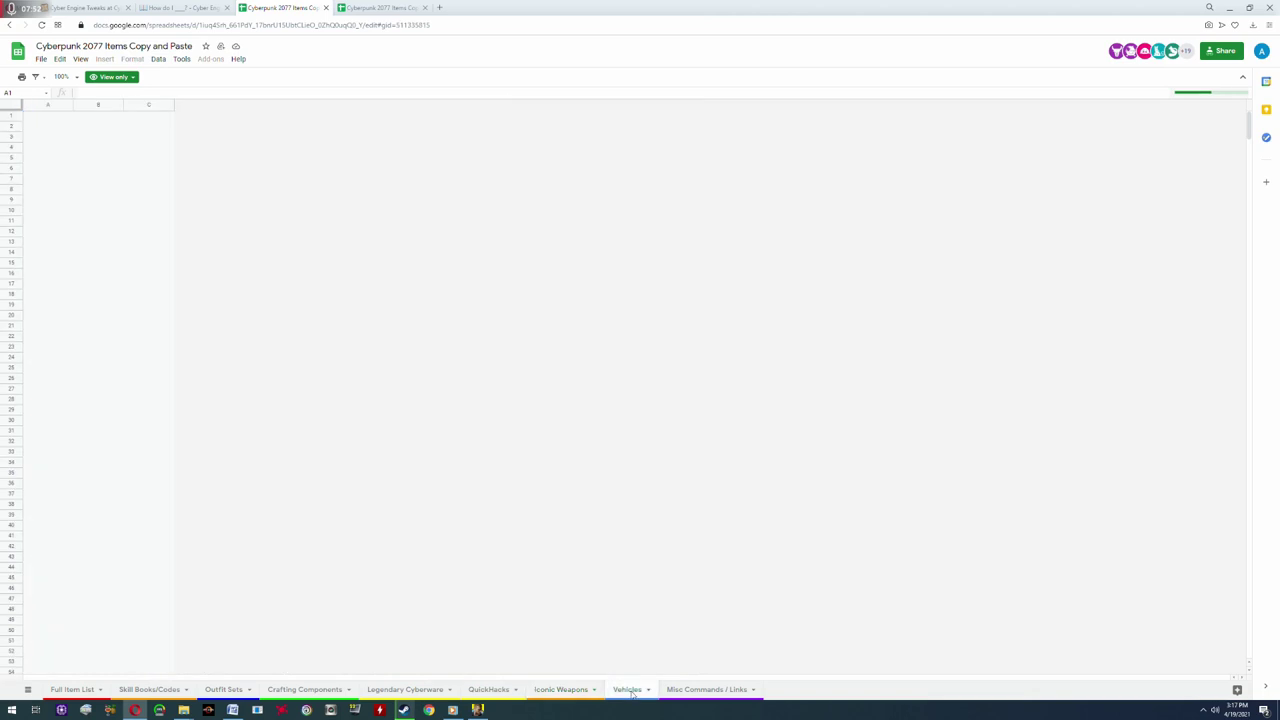
left_click(706, 692)
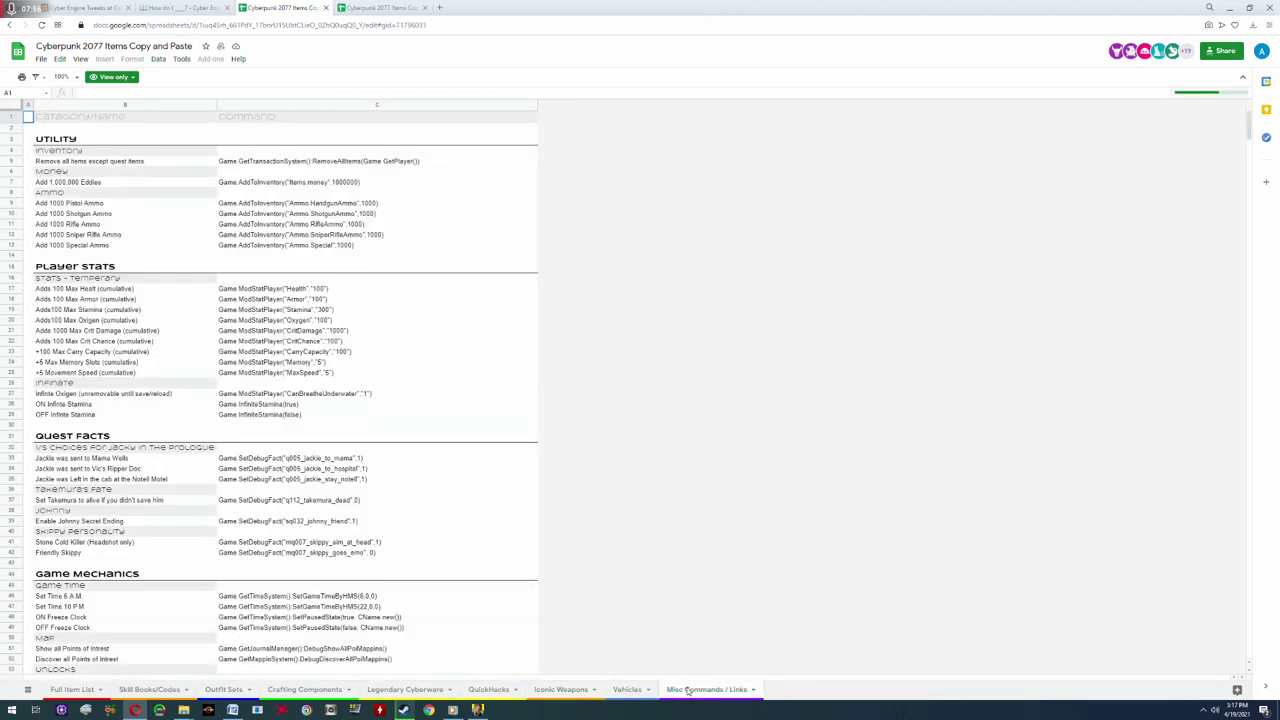
Copy the command for the Type-66 "Javelina" from the spreadsheet's Vehicles sheet.
left_click(628, 690)
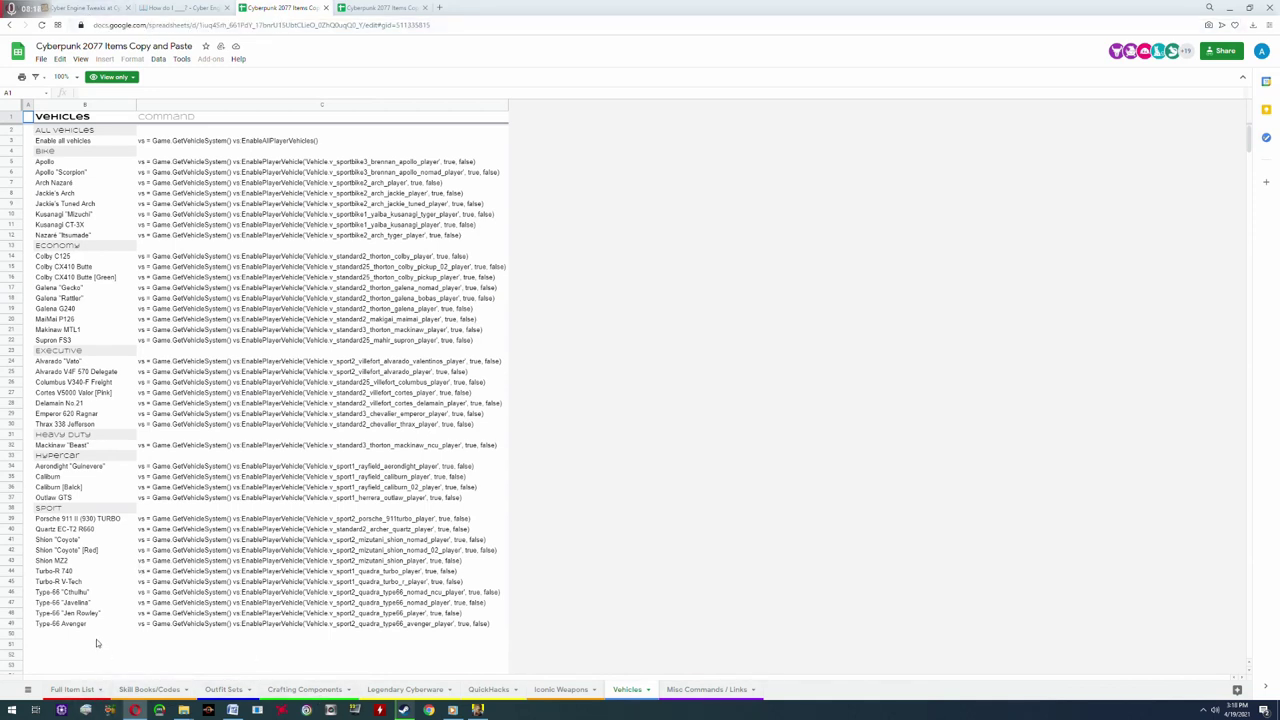
left_click(180, 603)
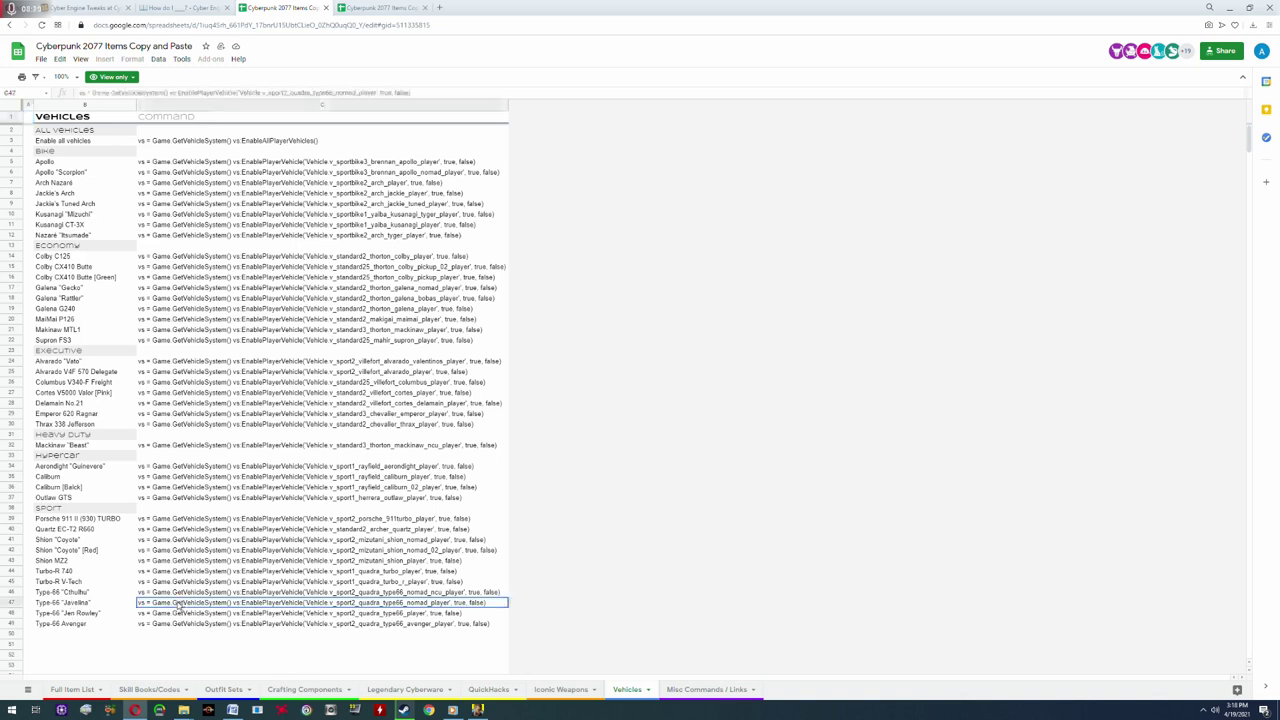
right_click(181, 604)
left_click(198, 613)
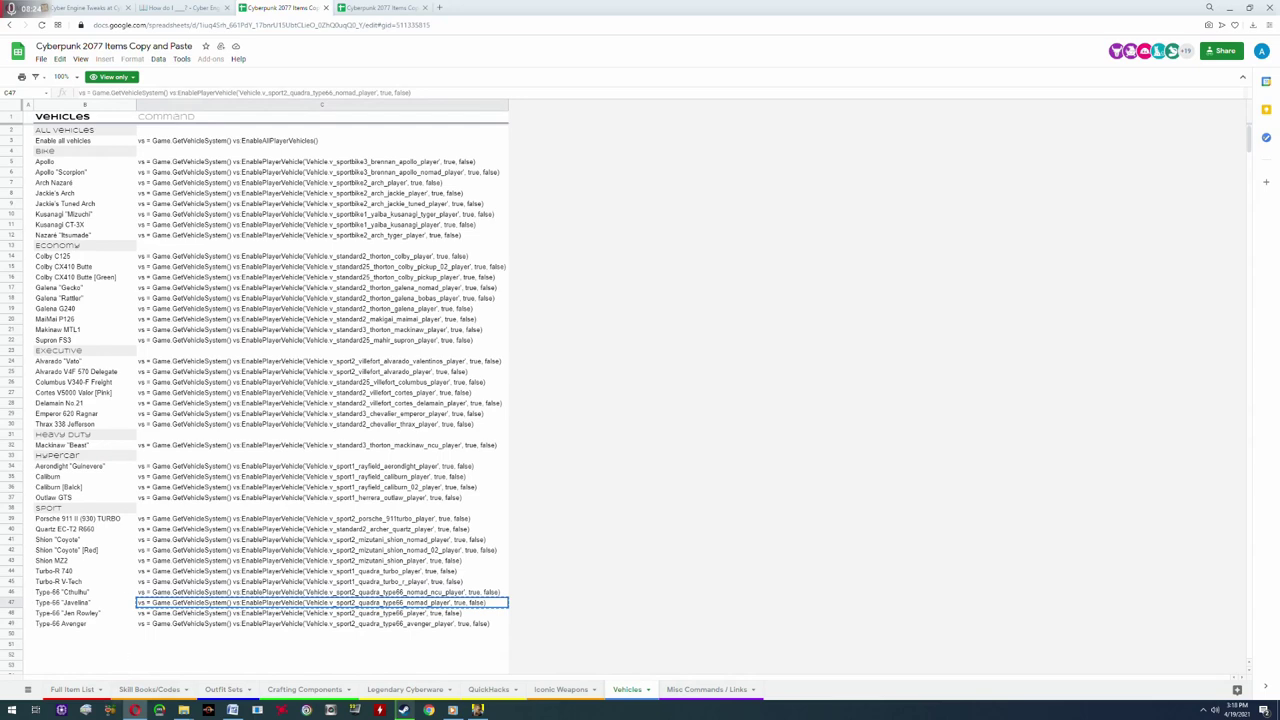
Examine the Command column of the Full Item List sheet.
left_click(78, 689)
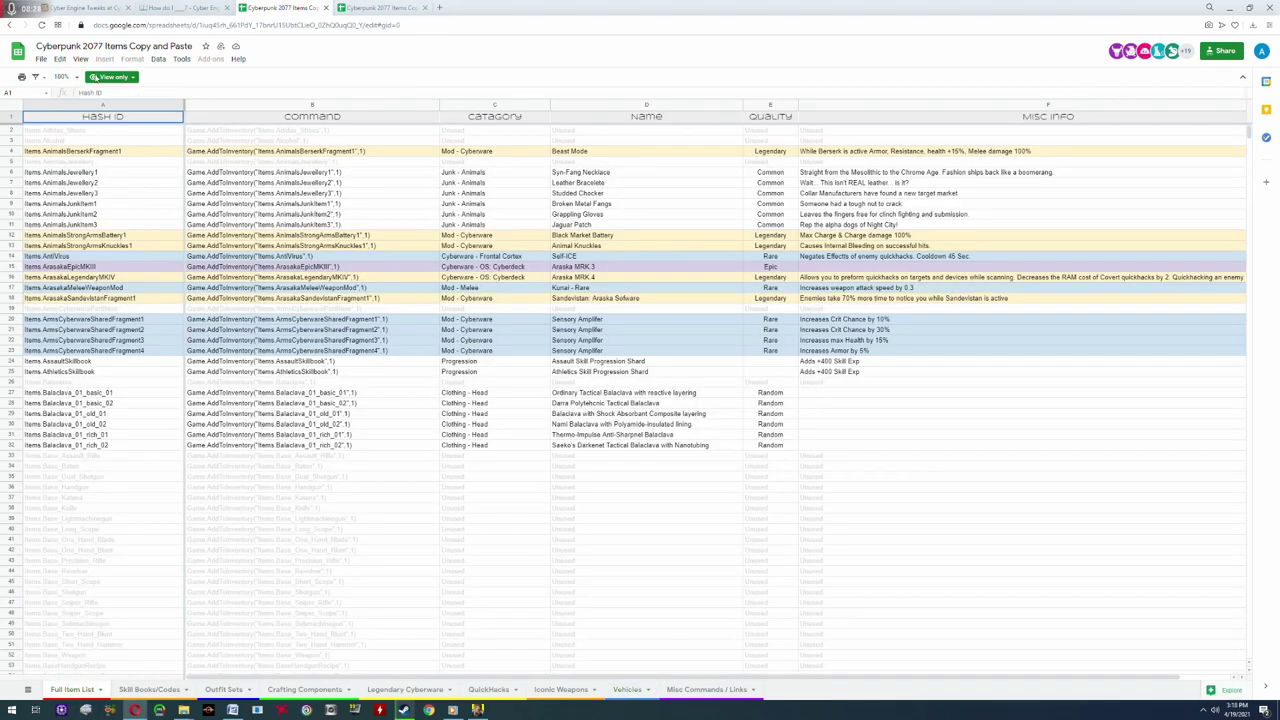
left_click(312, 118)
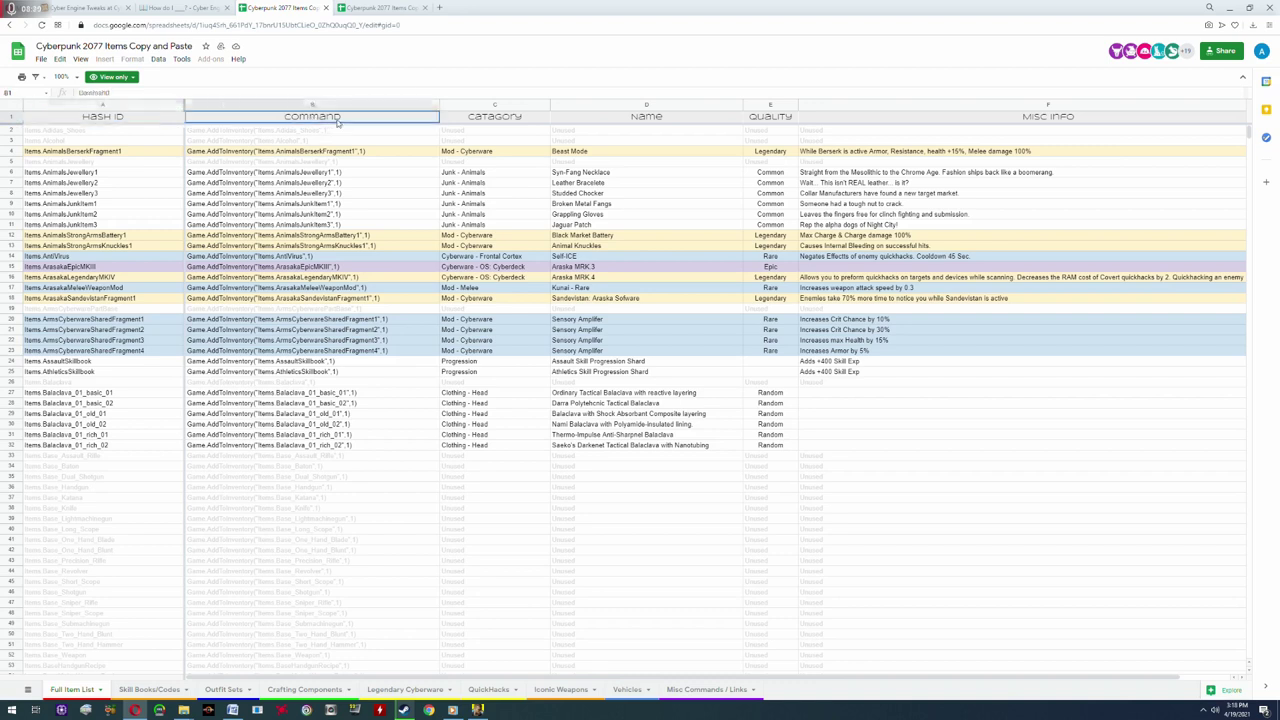
left_click(285, 341)
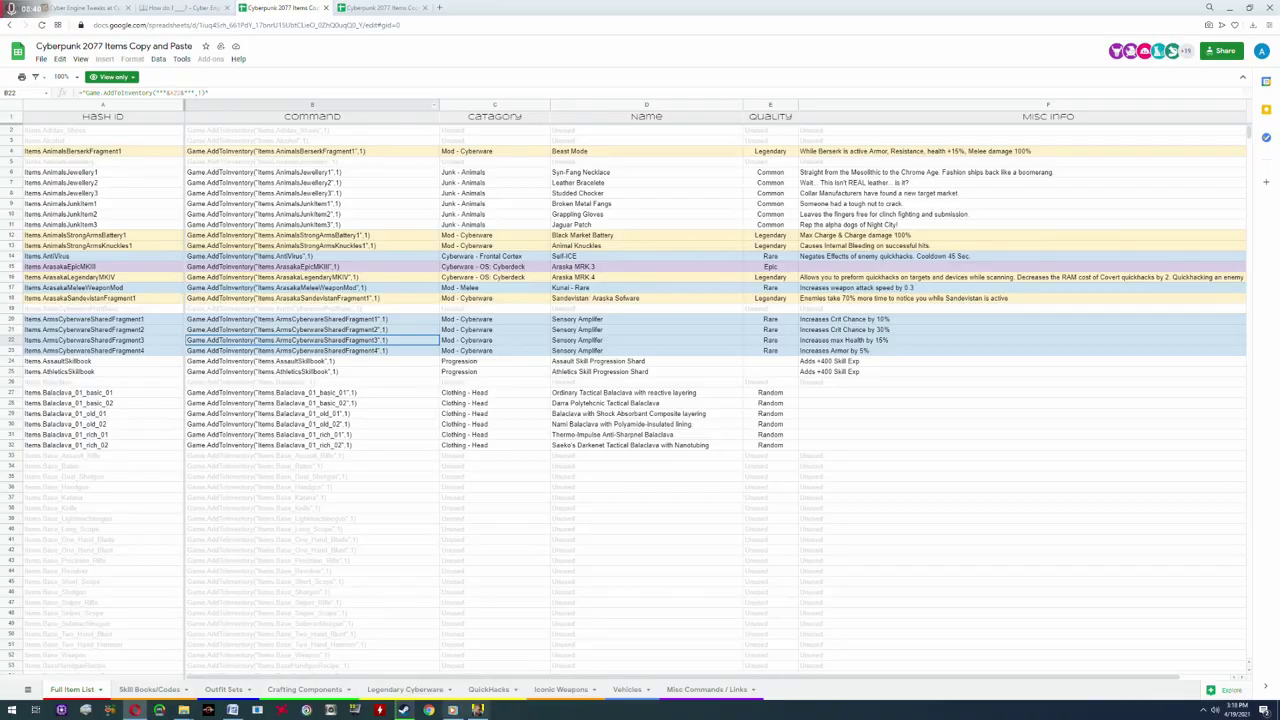
Switch to Cyberpunk 2077, run the copied Javelina command in the console, and close the overlay and the in-game menu.
left_click(478, 710)
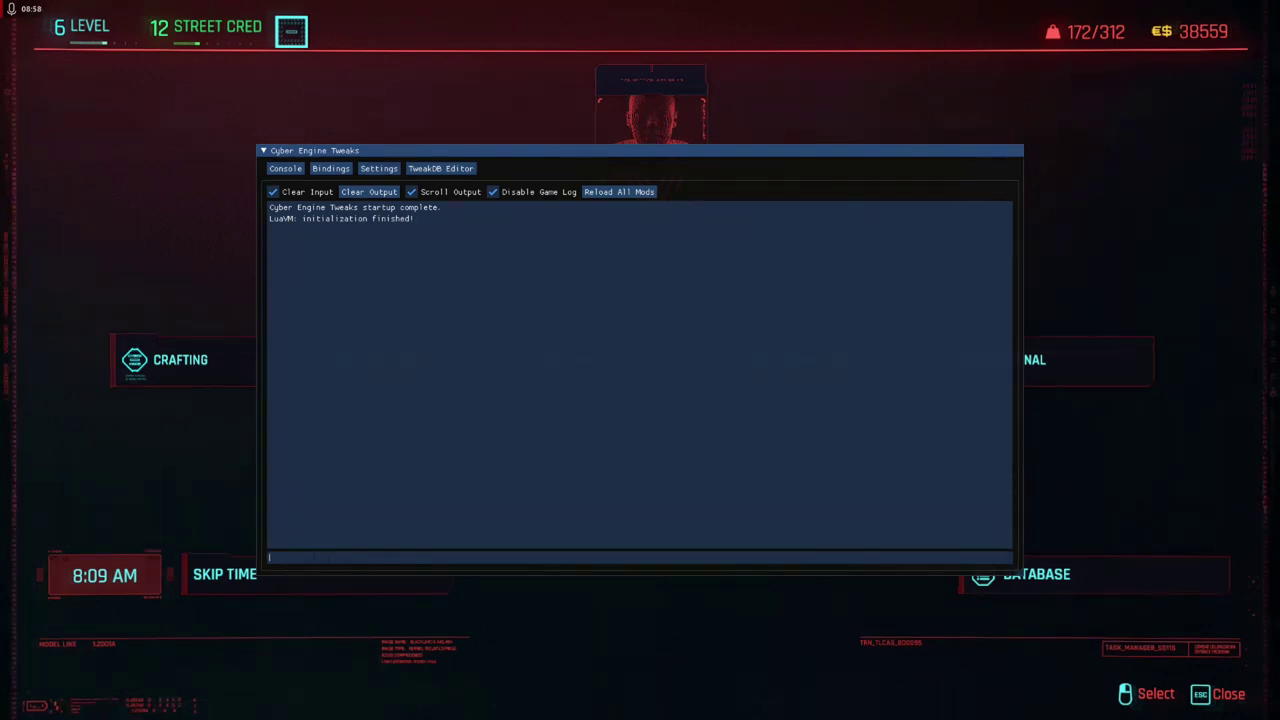
key("ctrl+v")
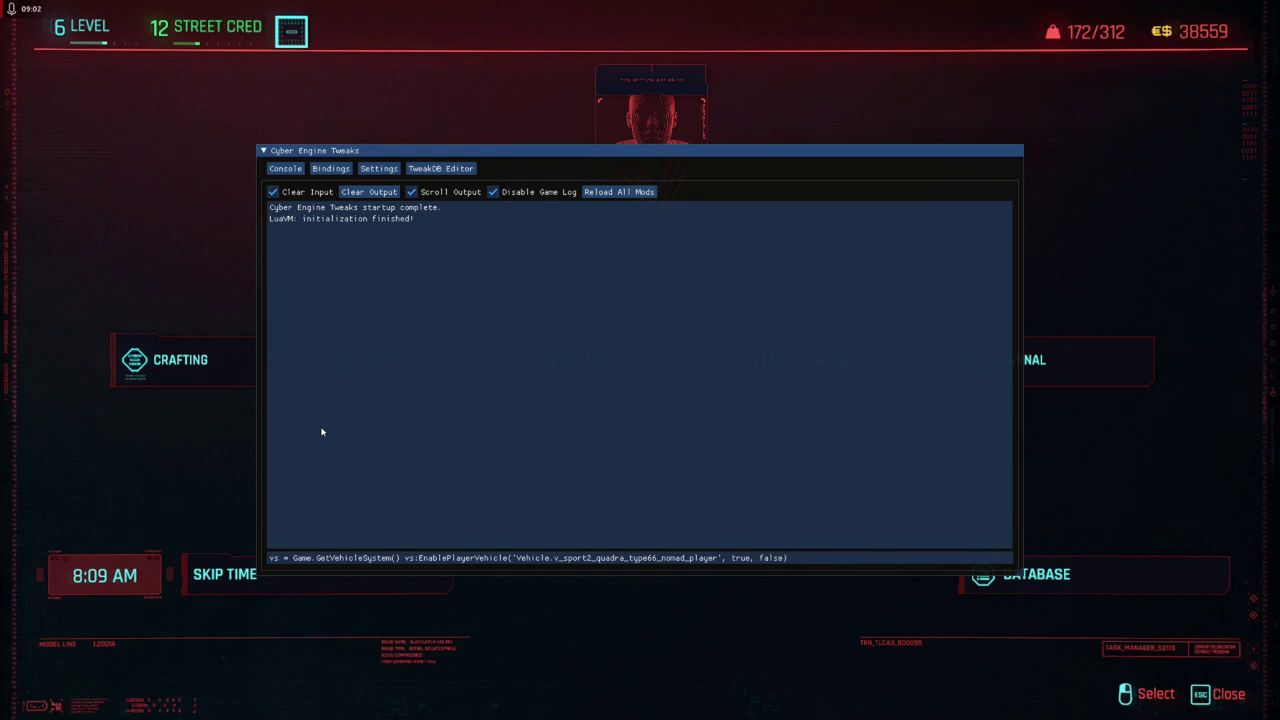
key("Return")
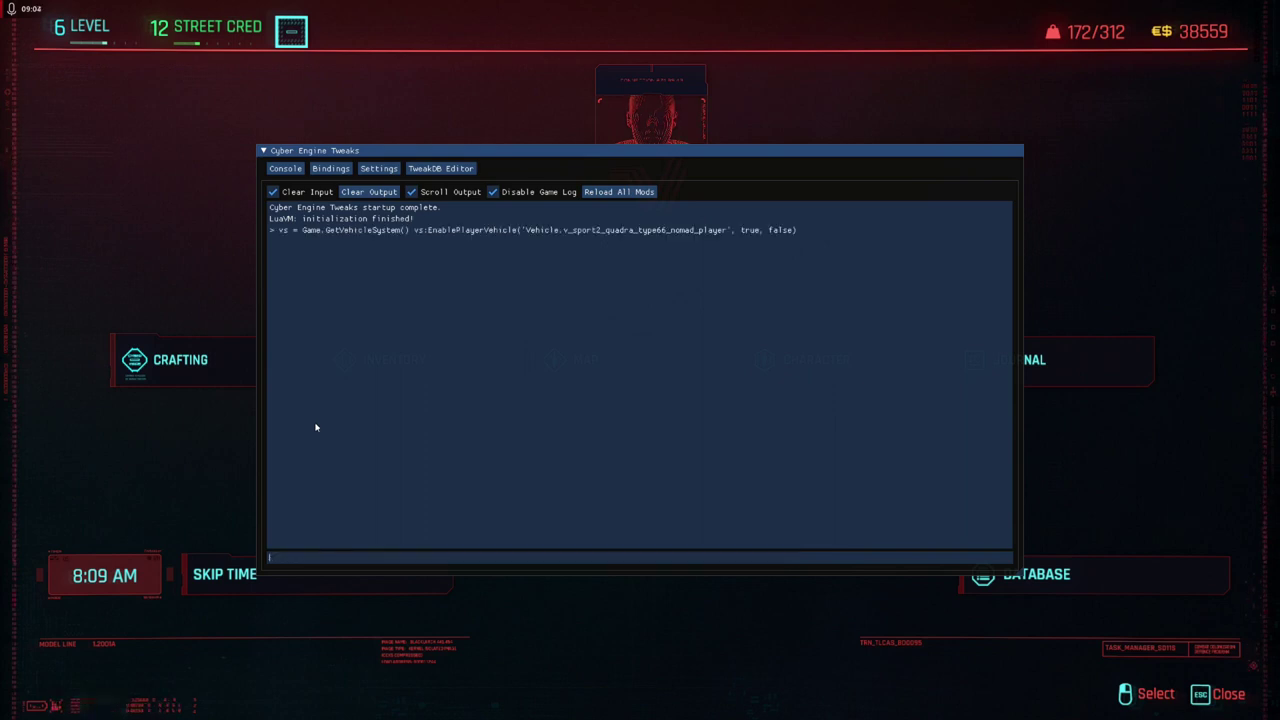
key("grave")
key("Escape")
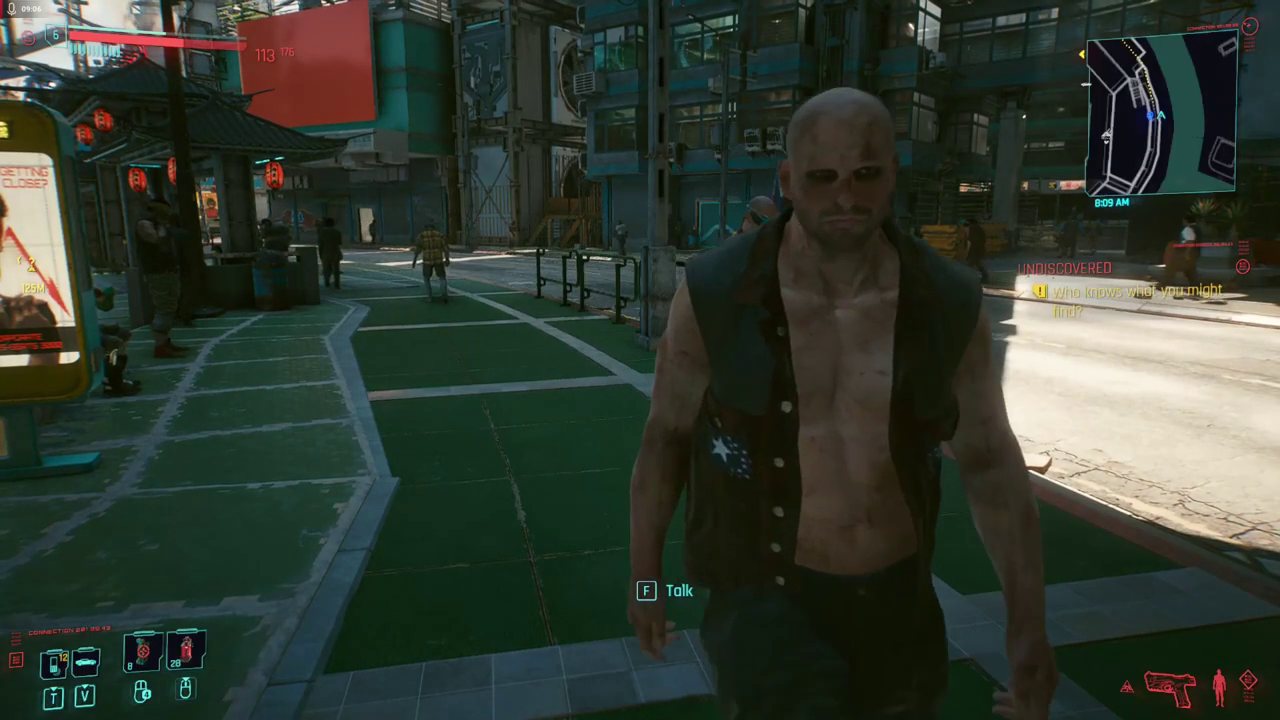
Walk to the roadside and call the Type-66 "Javelina" from the vehicle list.
key("w")
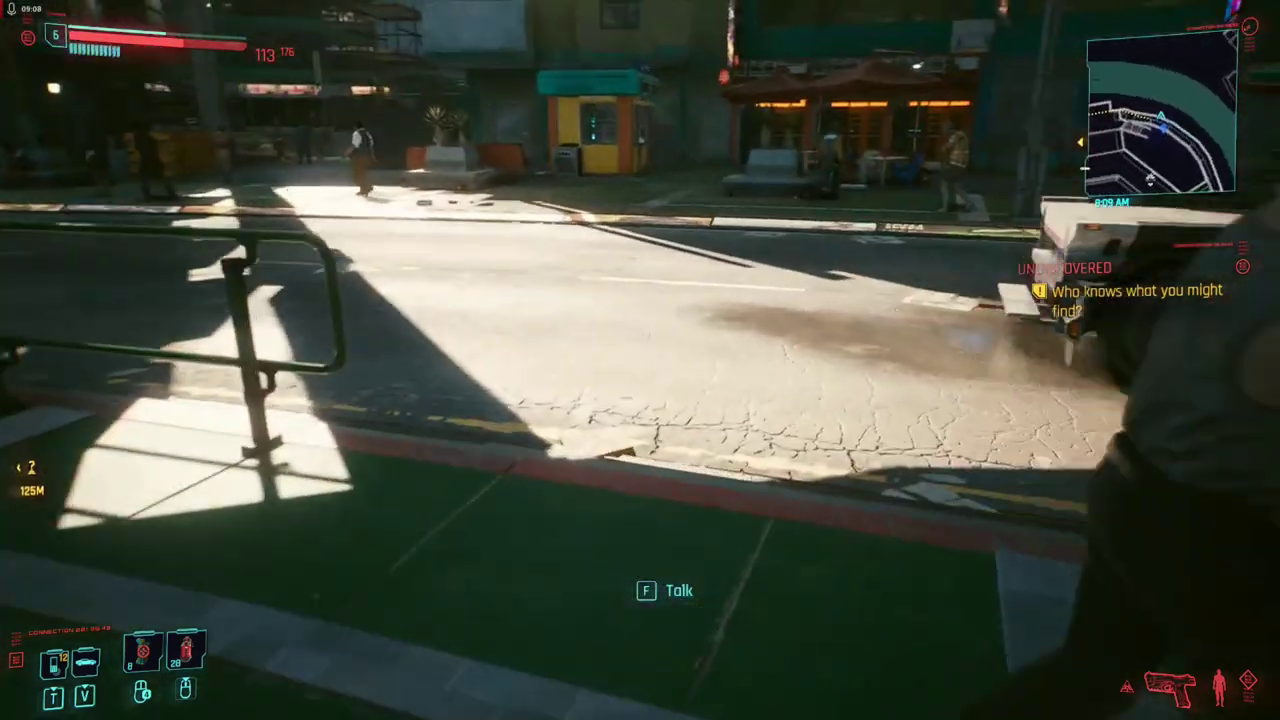
key("v")
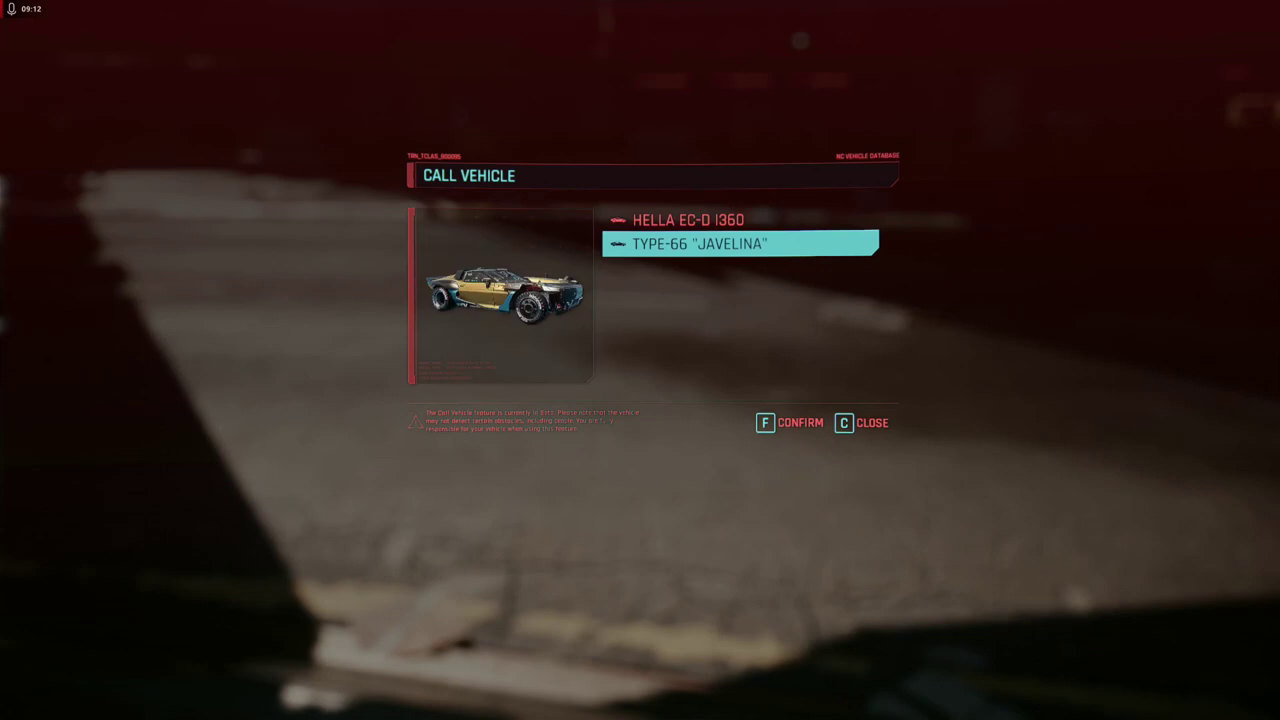
key("f")
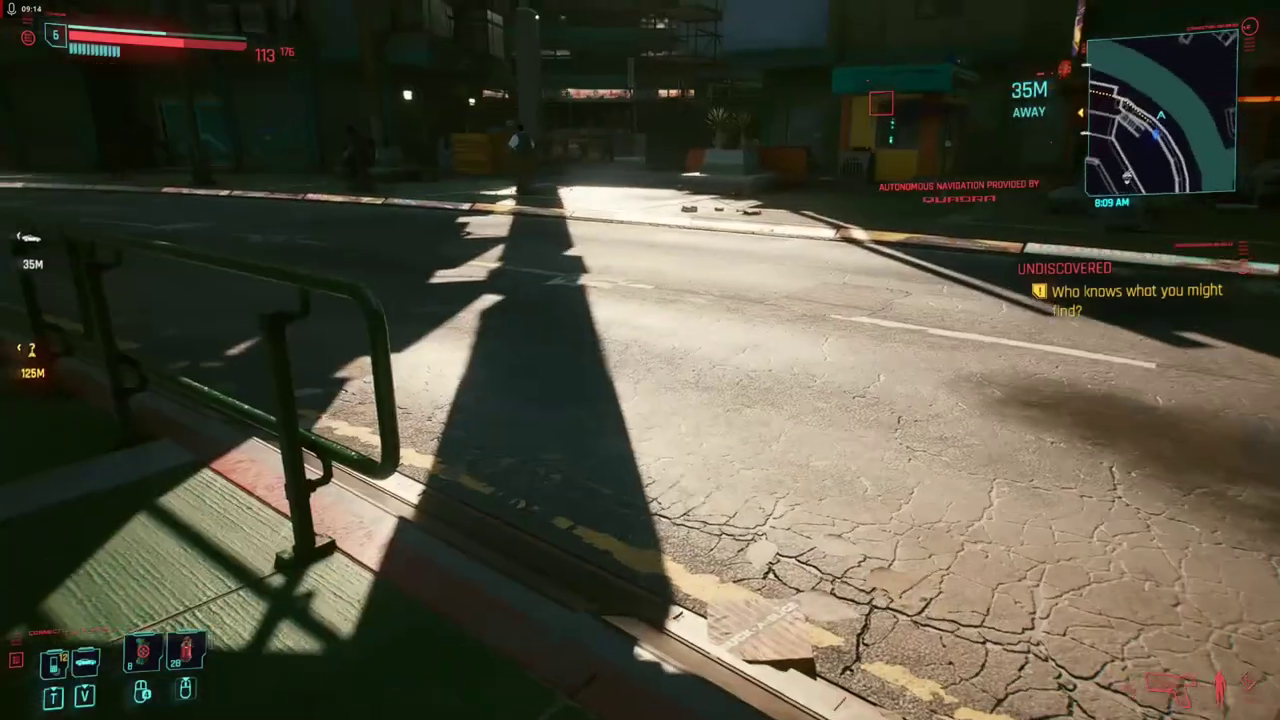
Walk to the Javelina, get in, and drive it through the city streets.
key("w")
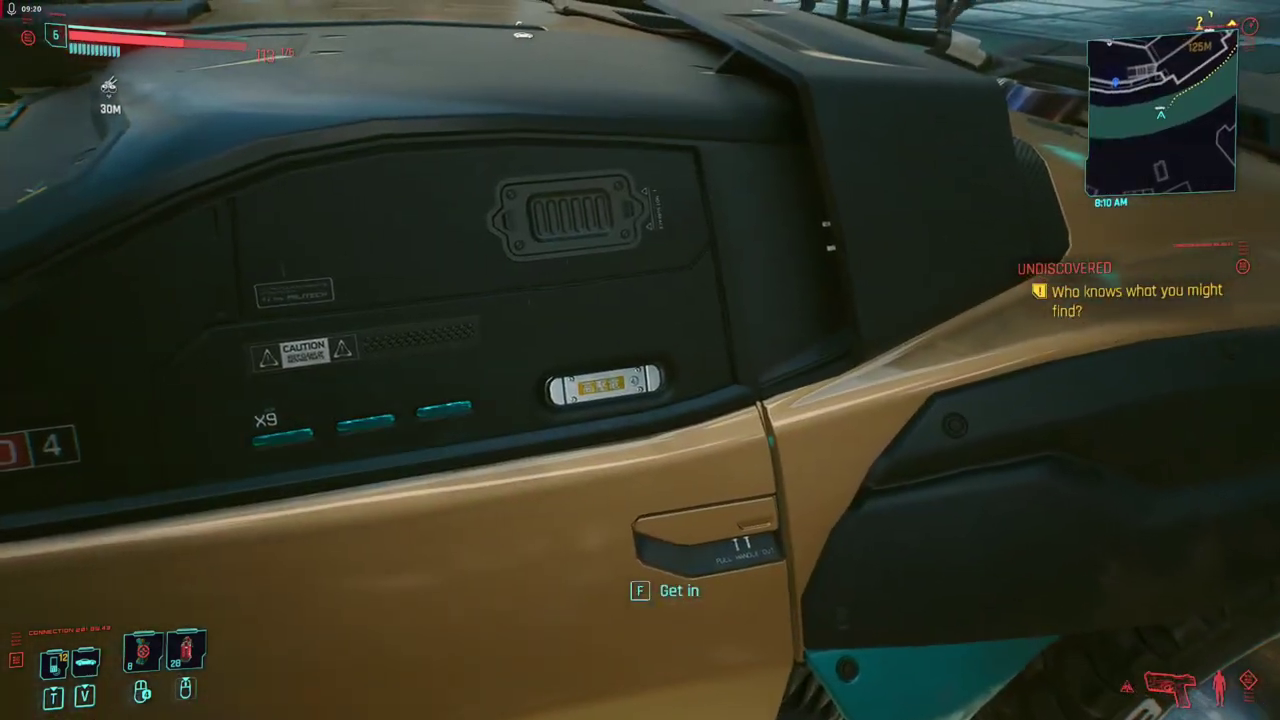
key("f")
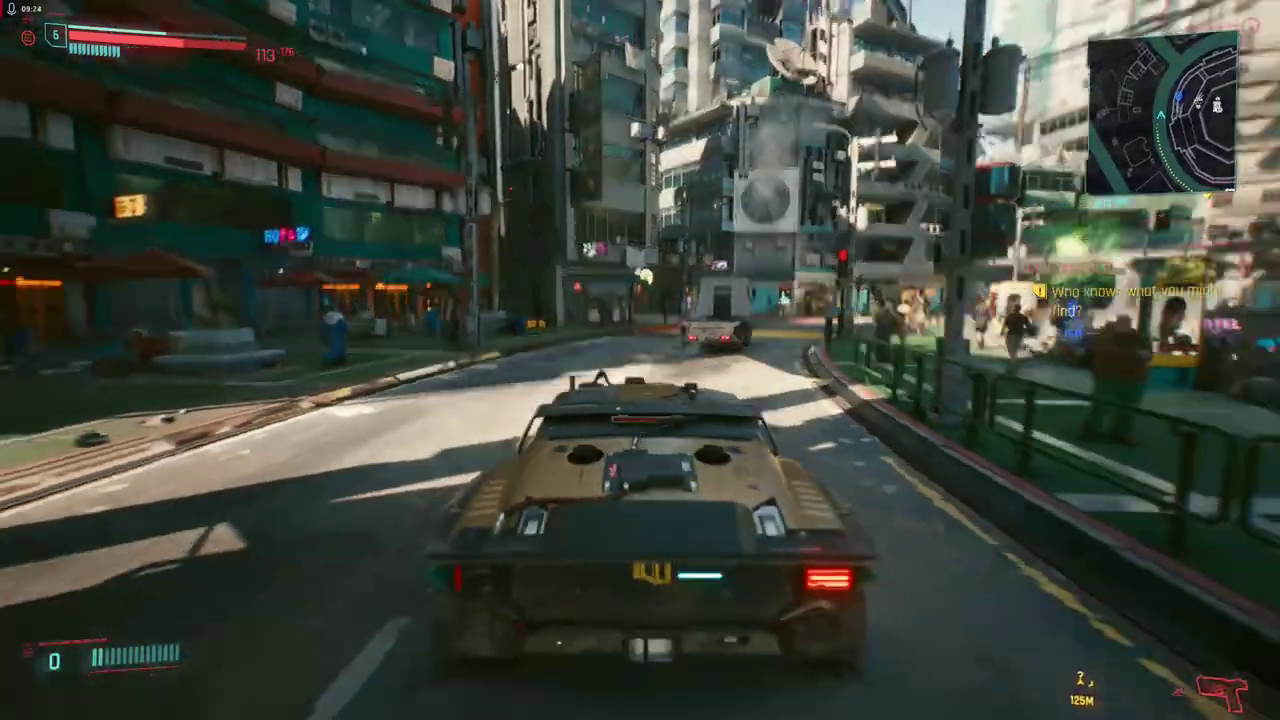
key("w")
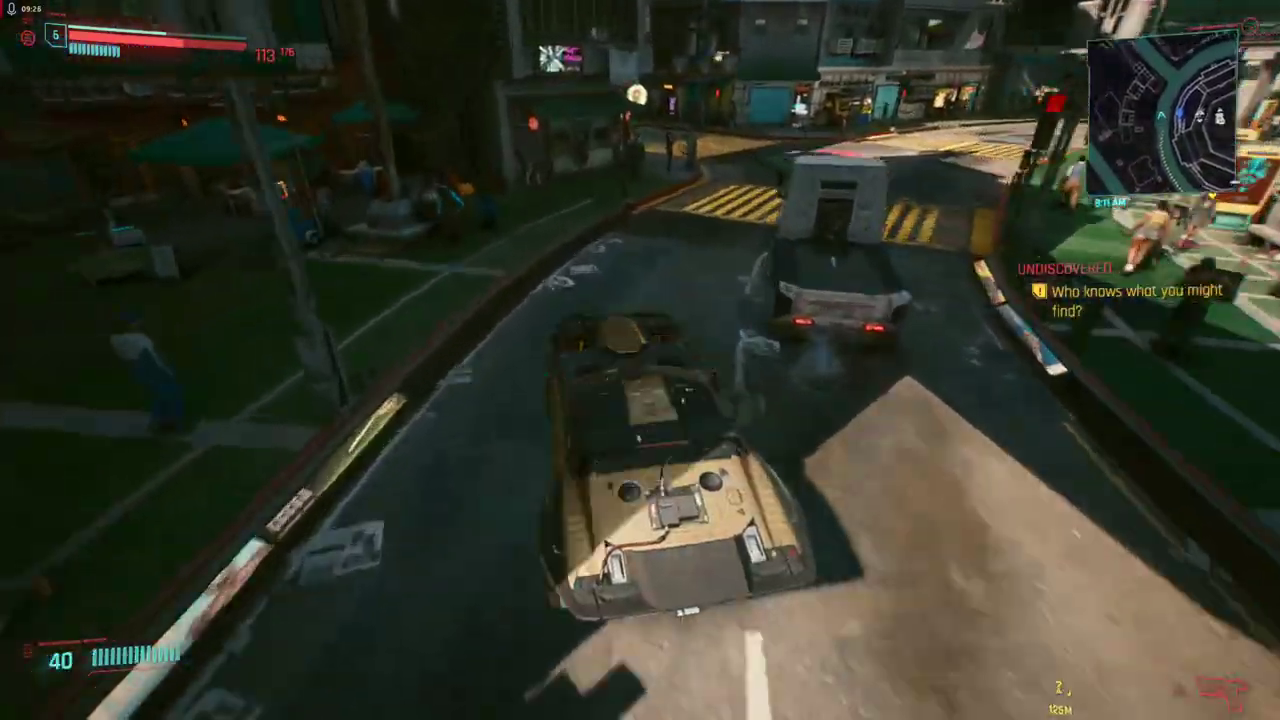
key("a")
key("d")
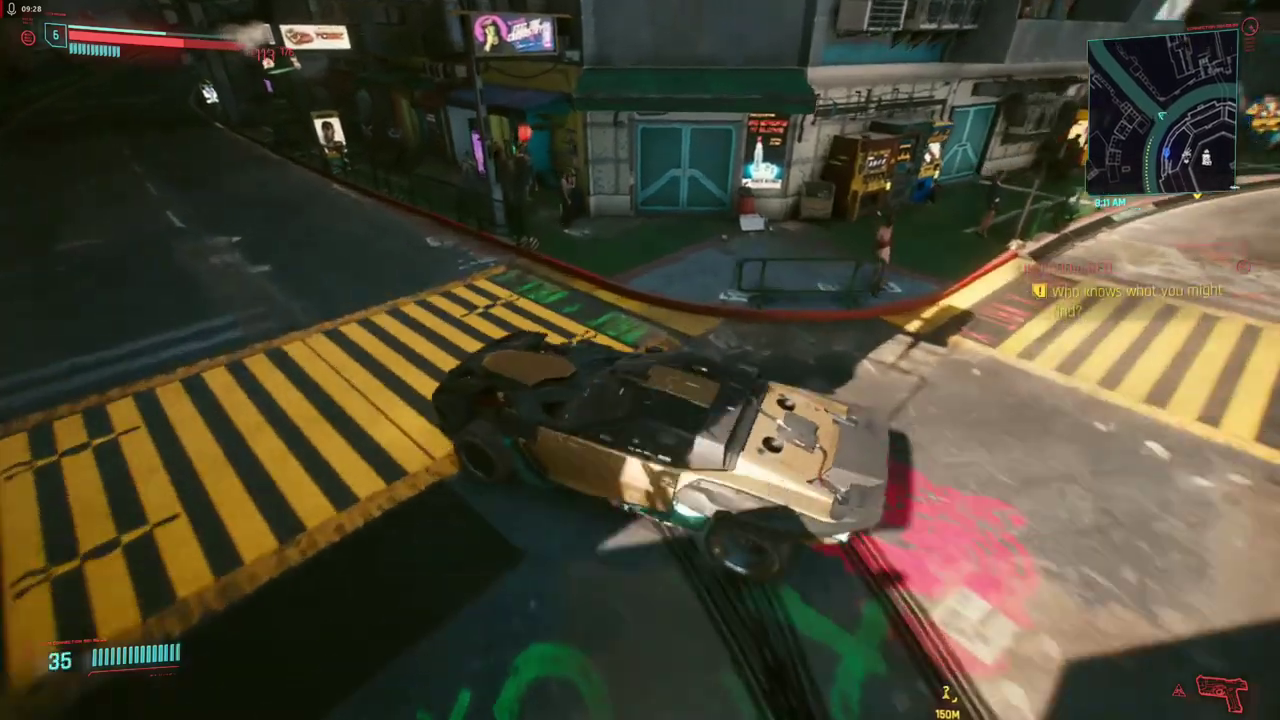
key("w")
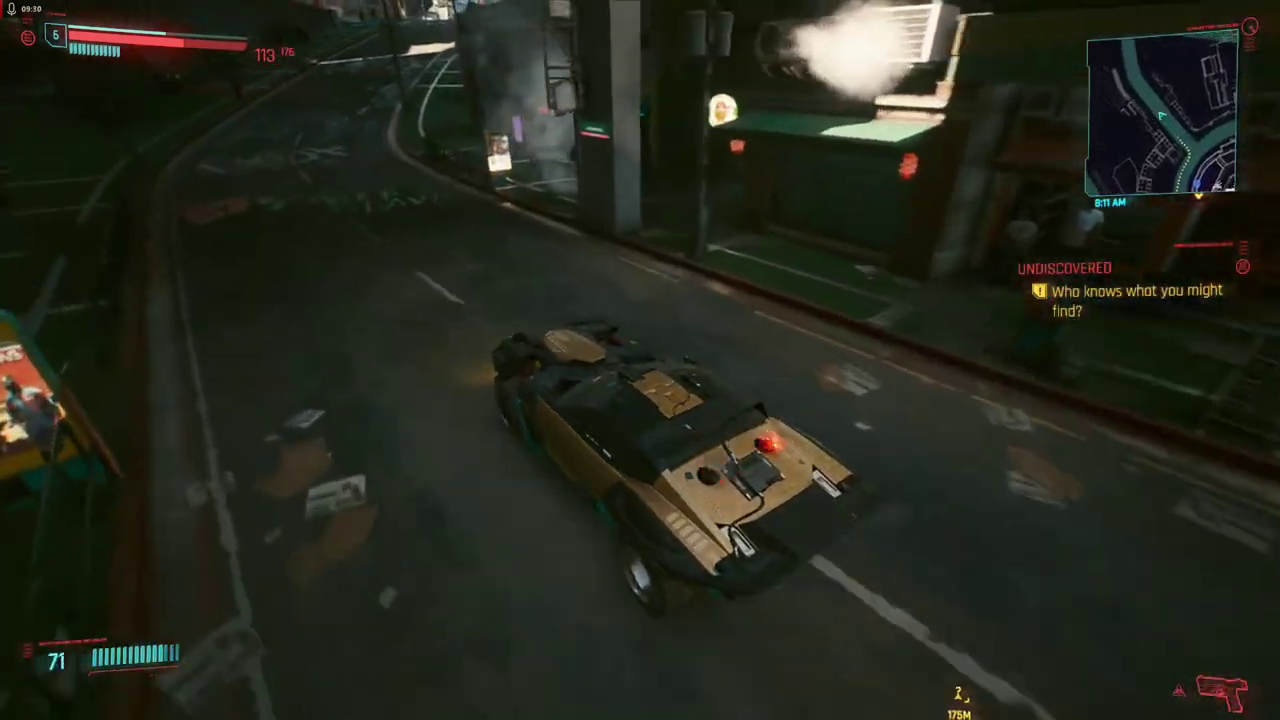
key("w")
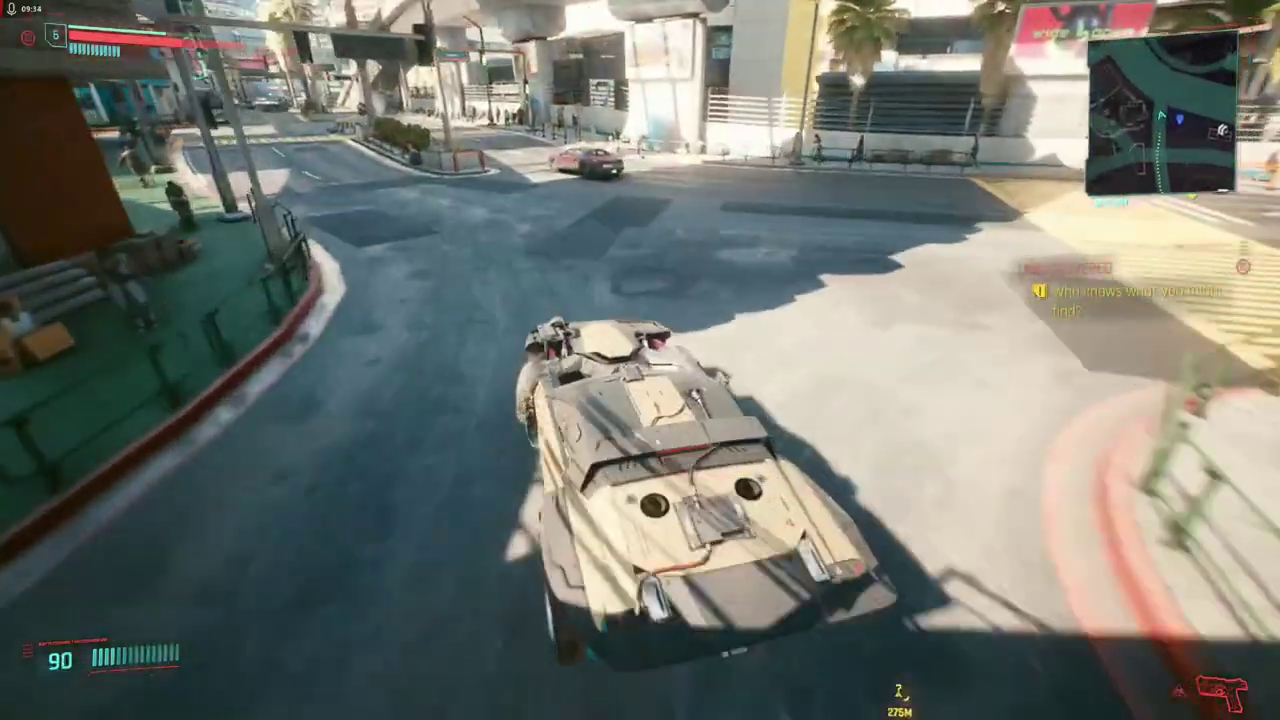
Bring up the console over the game, switch to the browser, and find the "money" item in the Full Item List sheet.
key("grave")
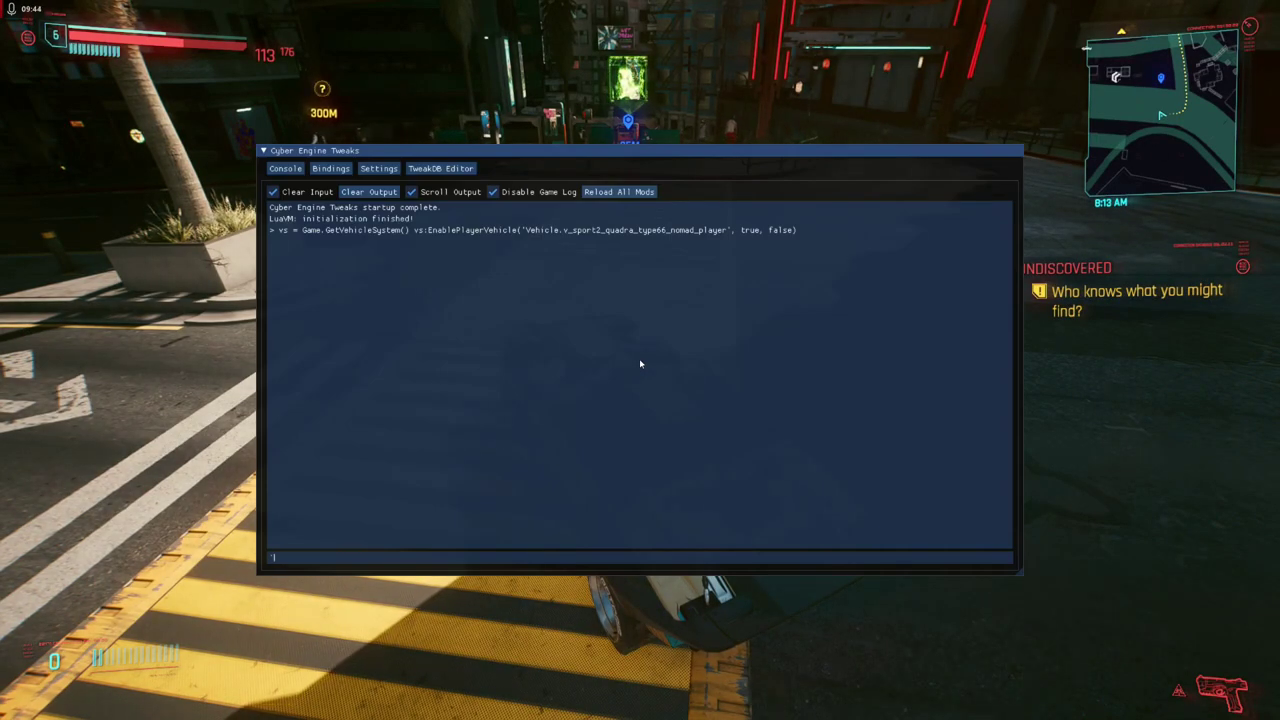
key("alt+Tab")
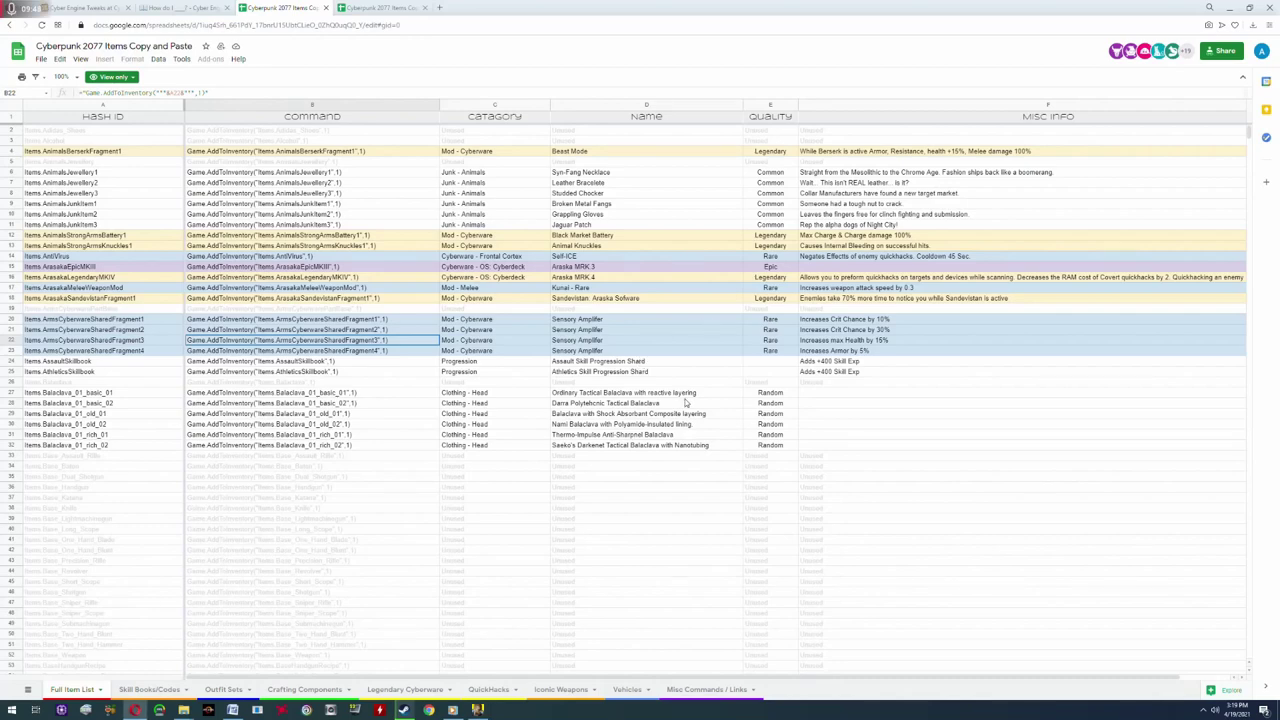
key("ctrl+f")
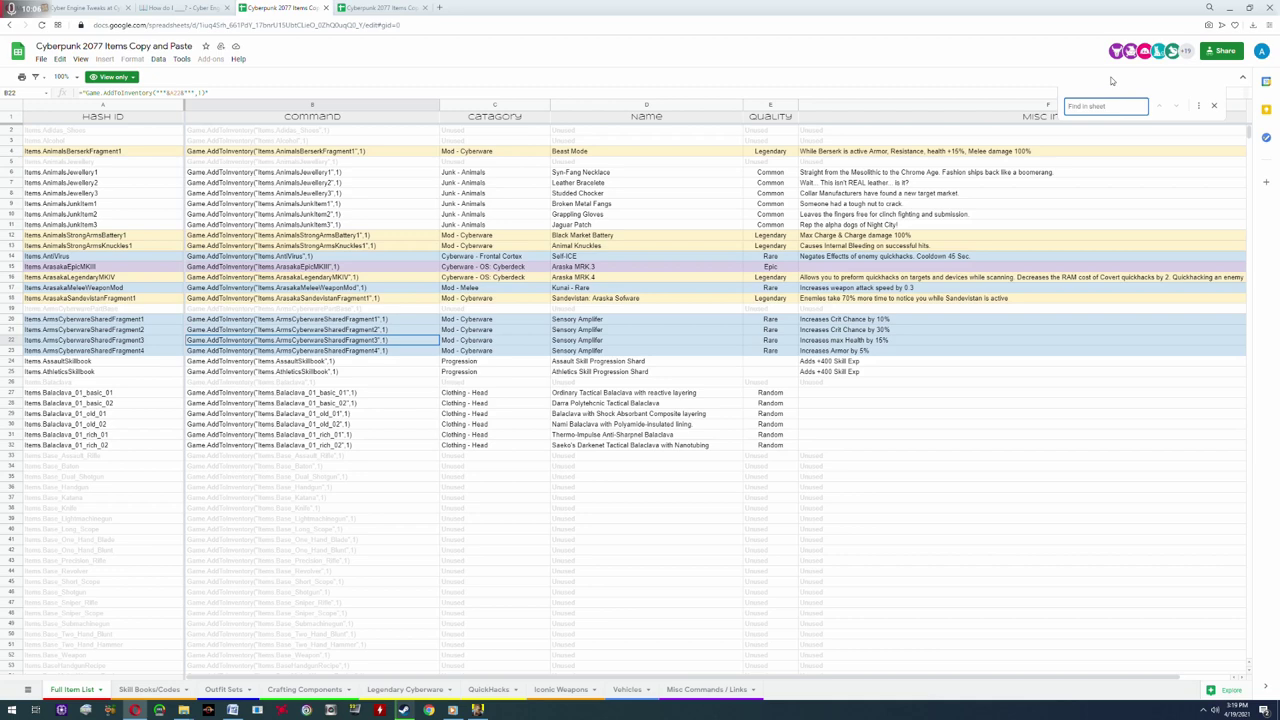
type("money")
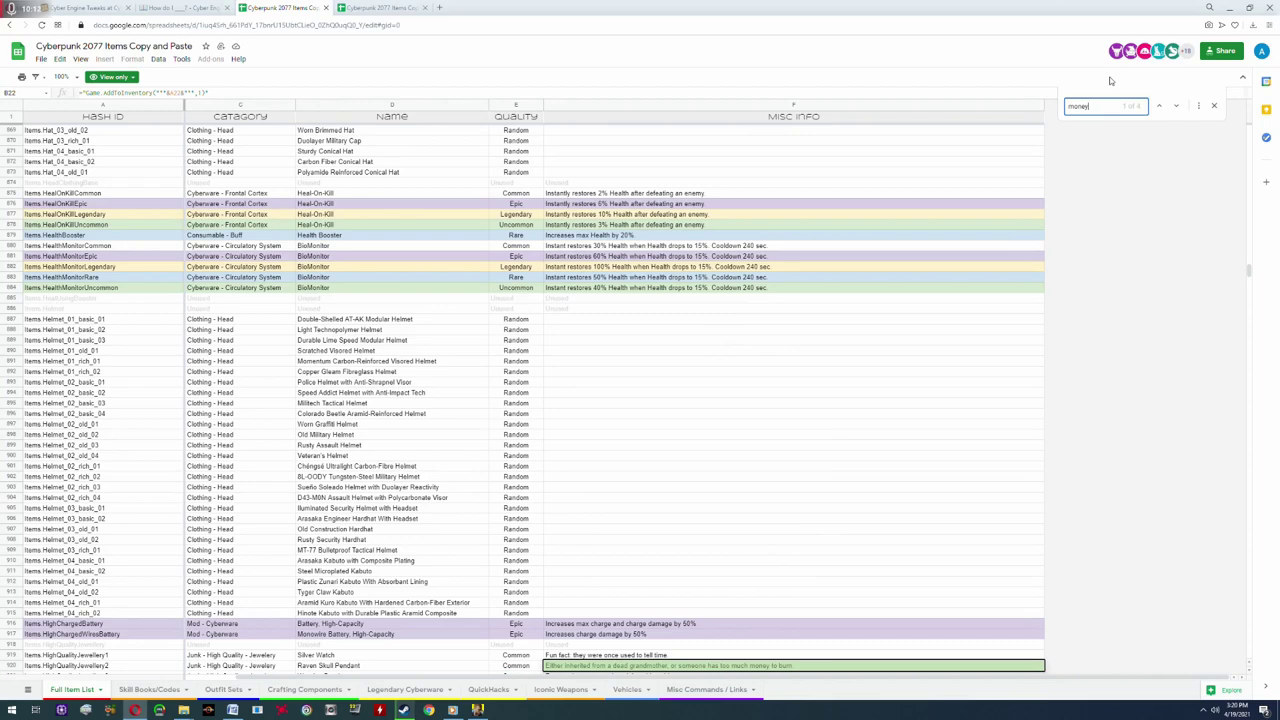
key("Return")
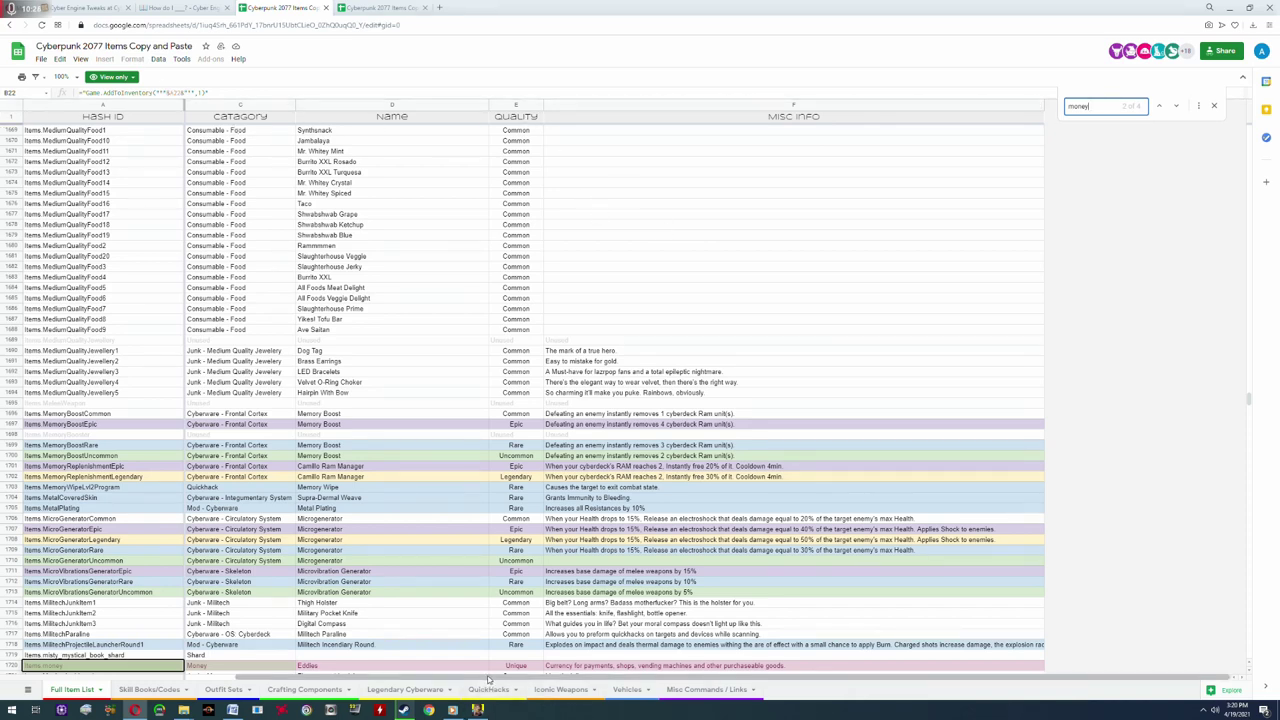
Copy the Game.AddToInventory("Items.money",1) command from the Eddies row and return to the console in the game.
scroll(488, 678, "left", 3)
scroll(488, 678, "right", 3)
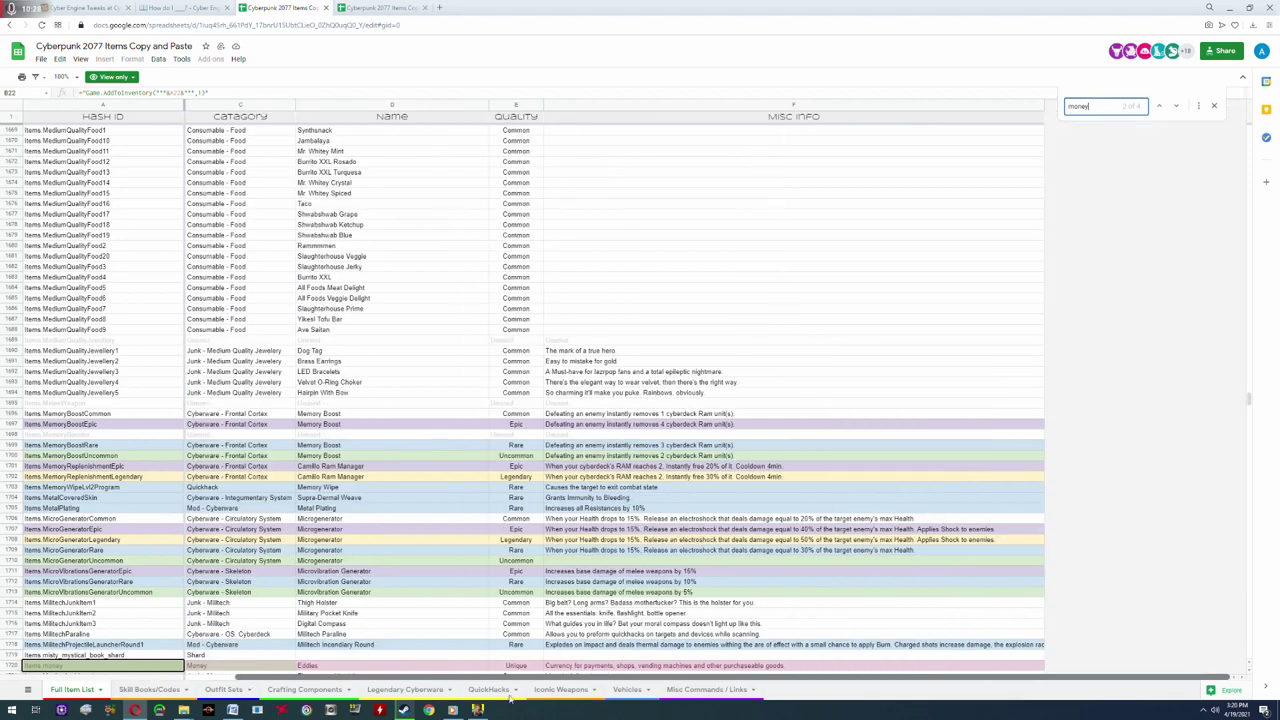
scroll(510, 690, "left", 3)
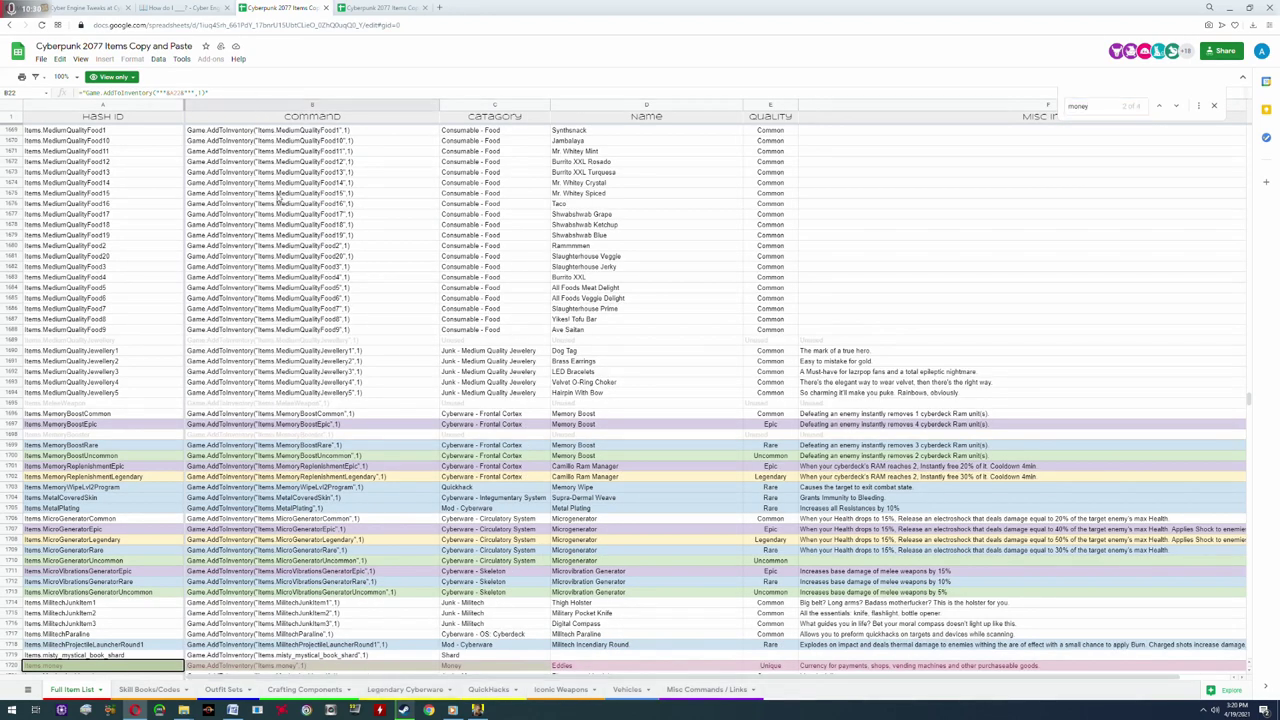
right_click(248, 667)
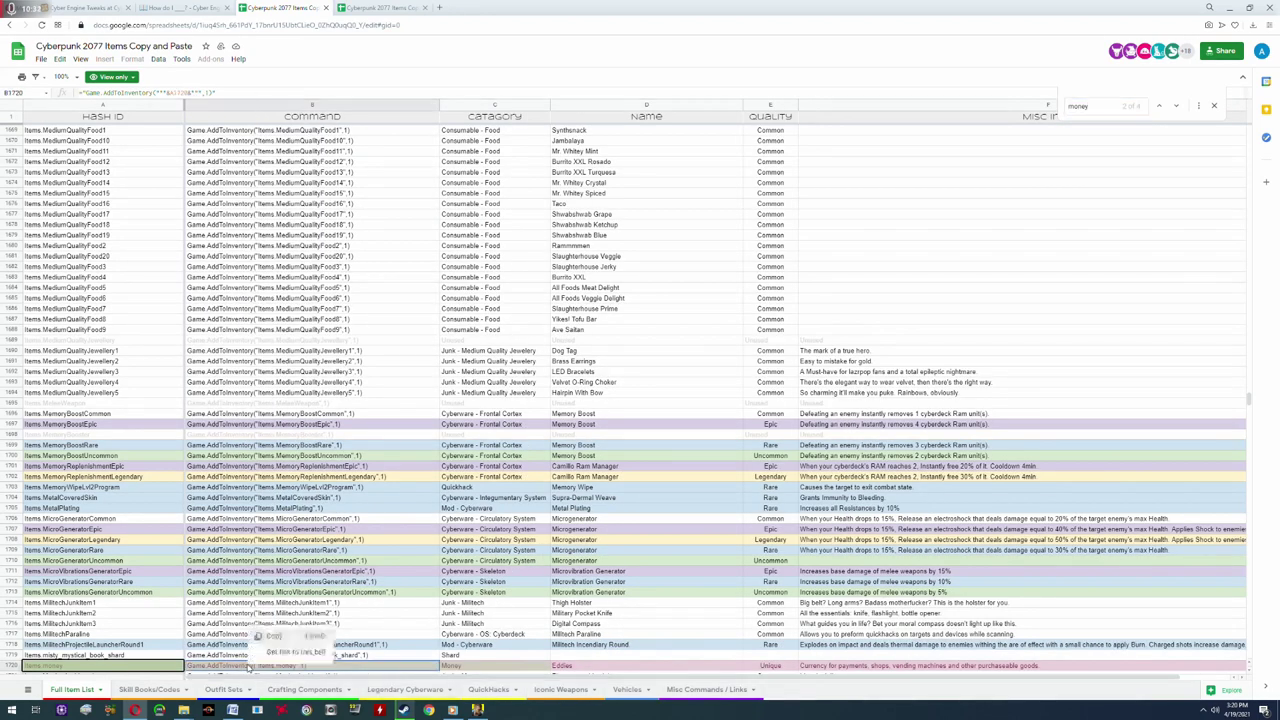
left_click(275, 636)
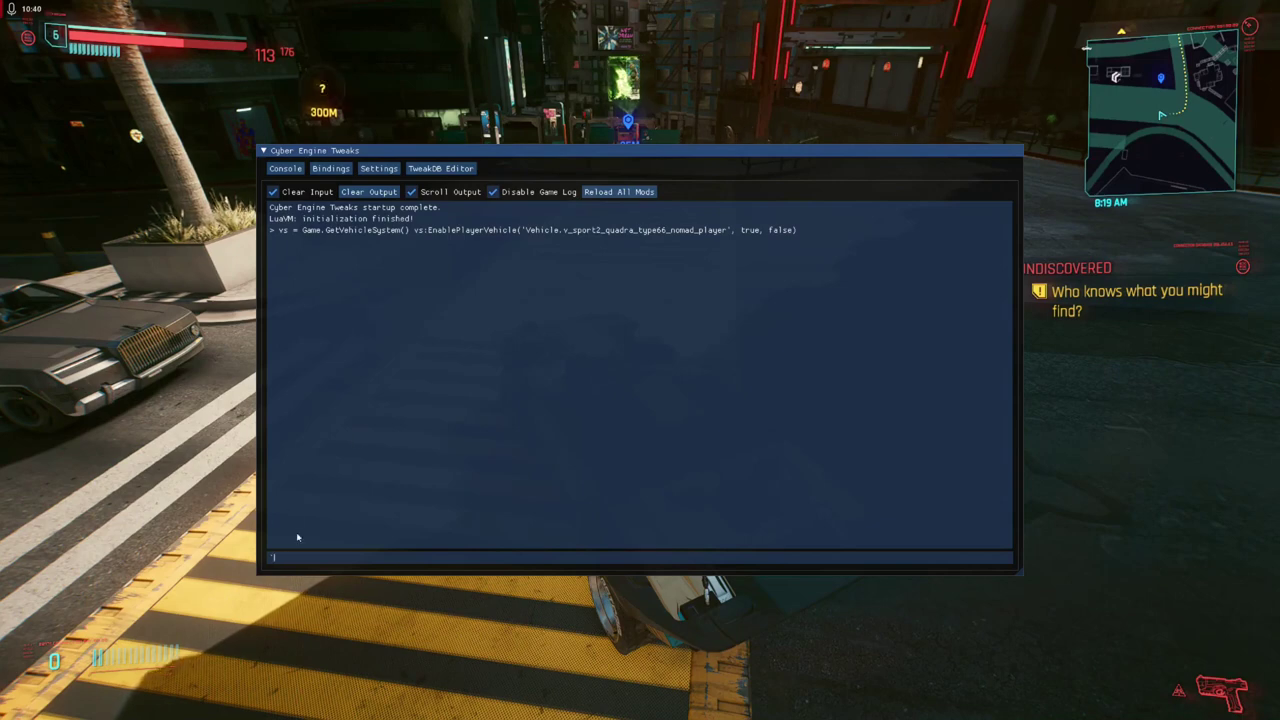
key("grave")
key("grave")
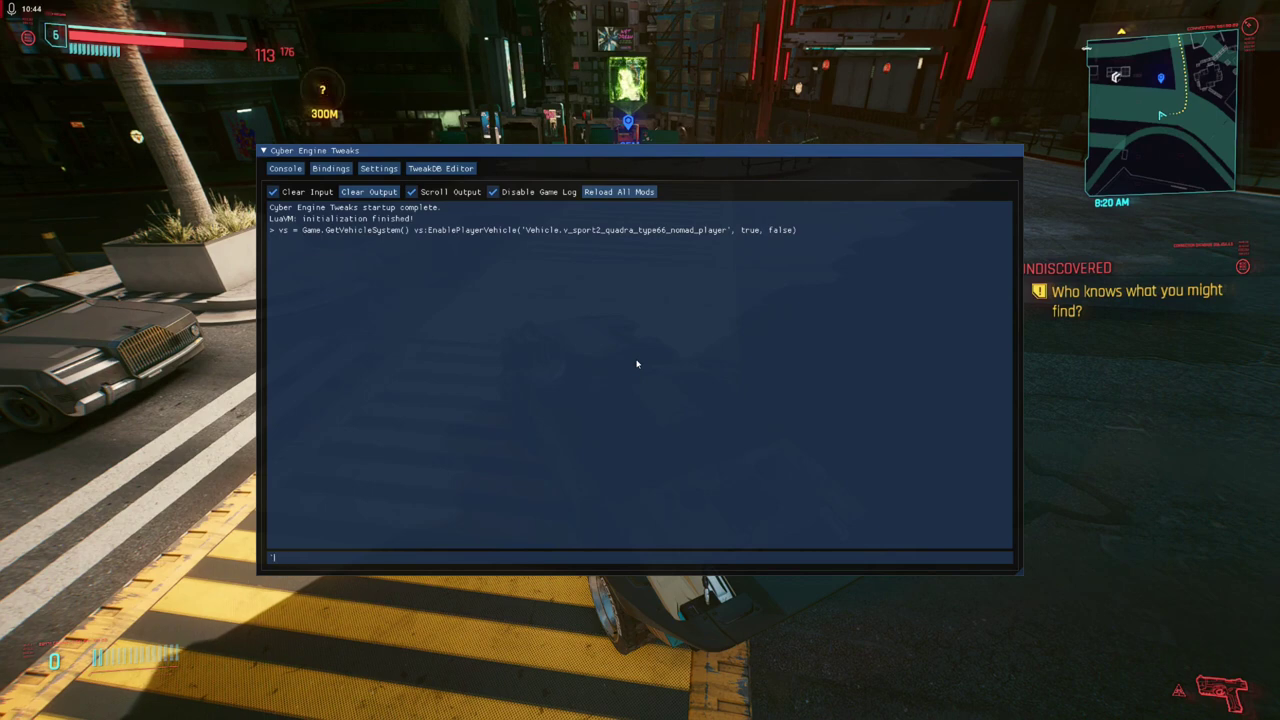
Run Game.AddToInventory("Items.money",1000) in the console and close the console.
key("ctrl+v")
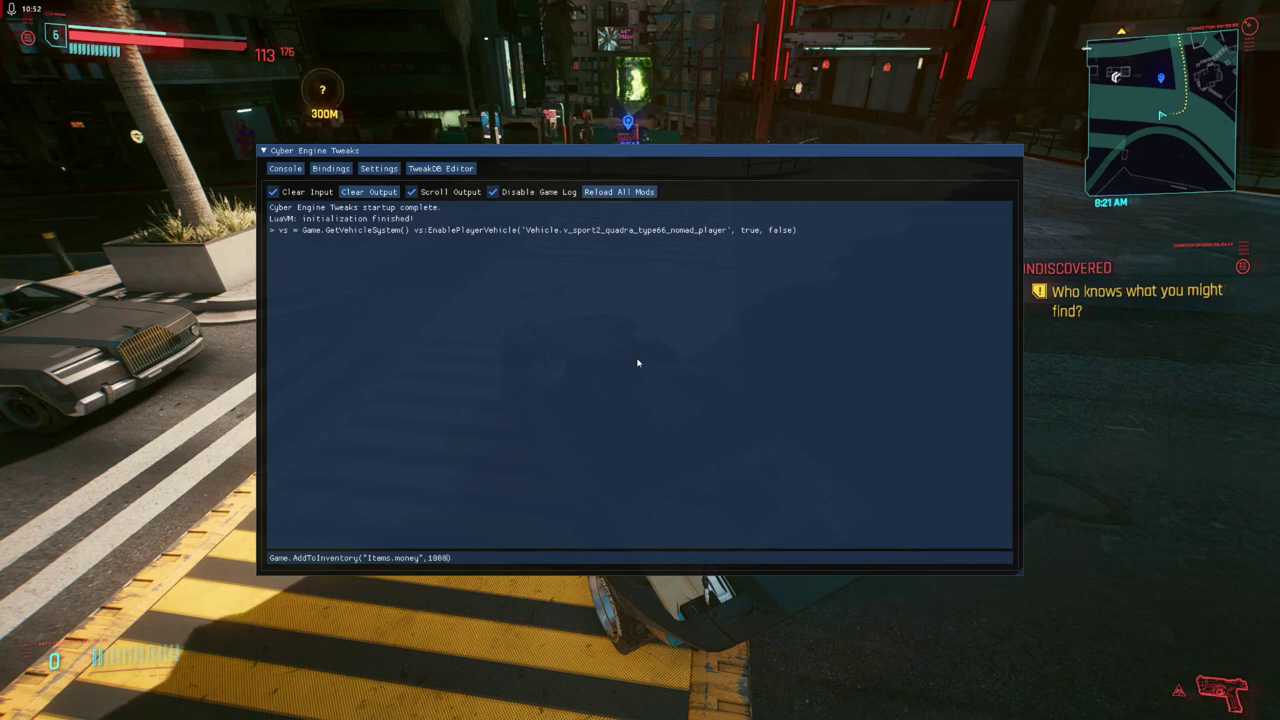
key("Return")
key("grave")
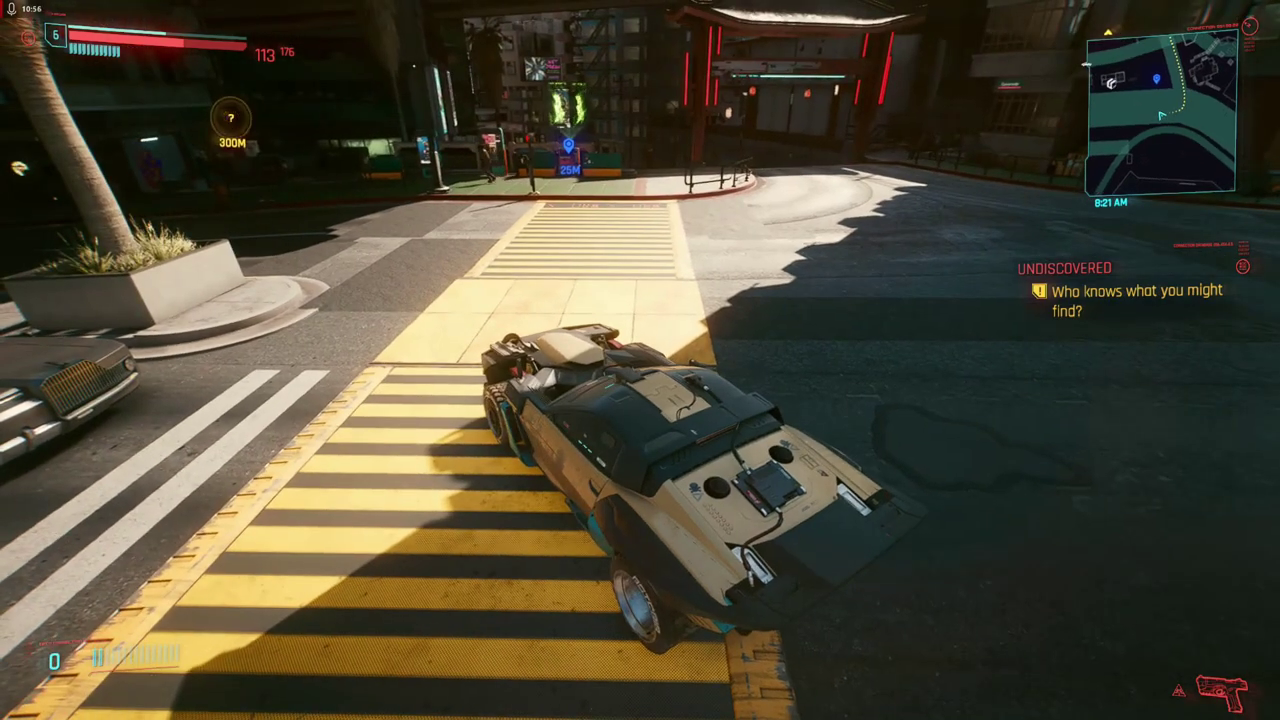
key("Tab")
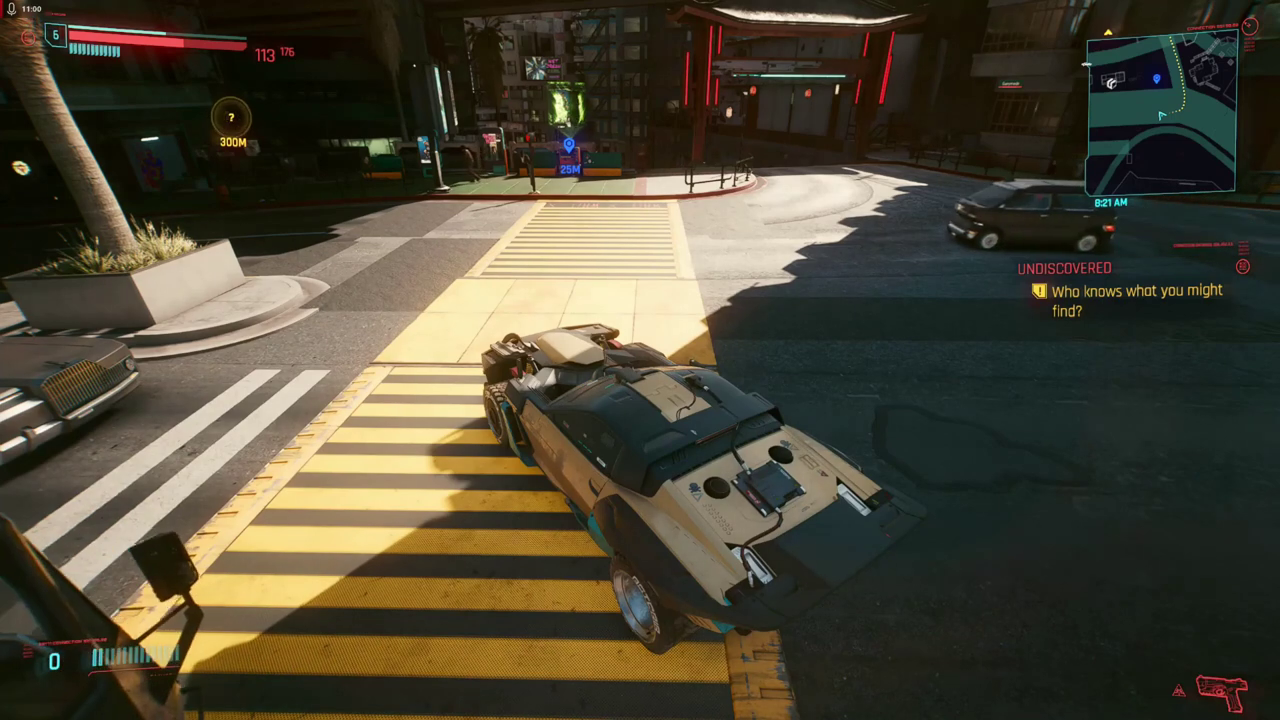
Recall the Items.money command from the console history, run it a second time, and return to the game.
key("grave")
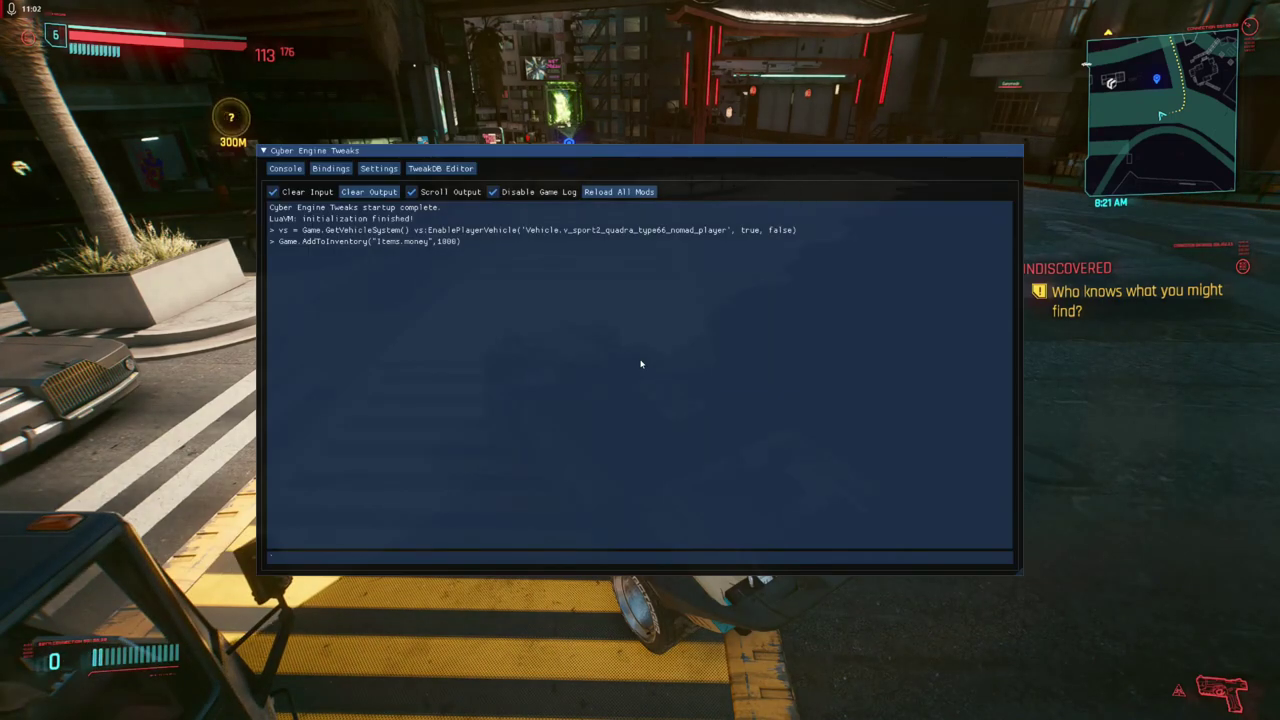
key("Up")
key("Up")
key("Down")
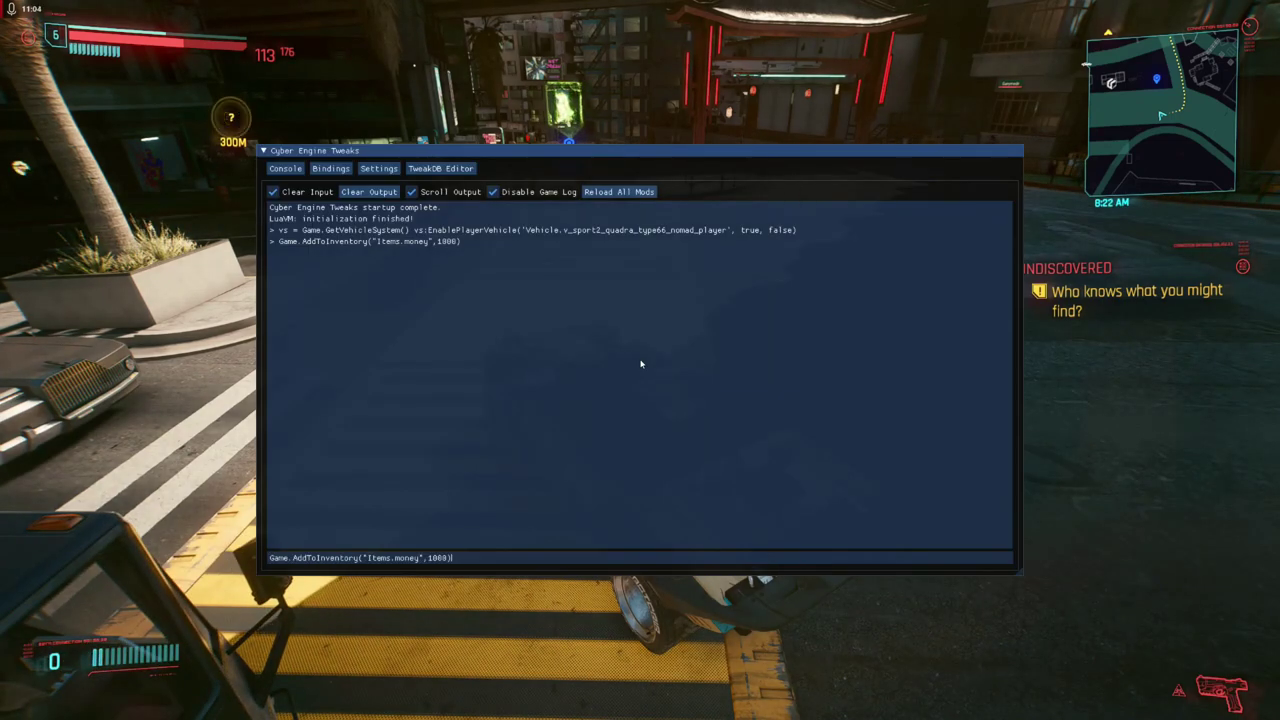
key("Up")
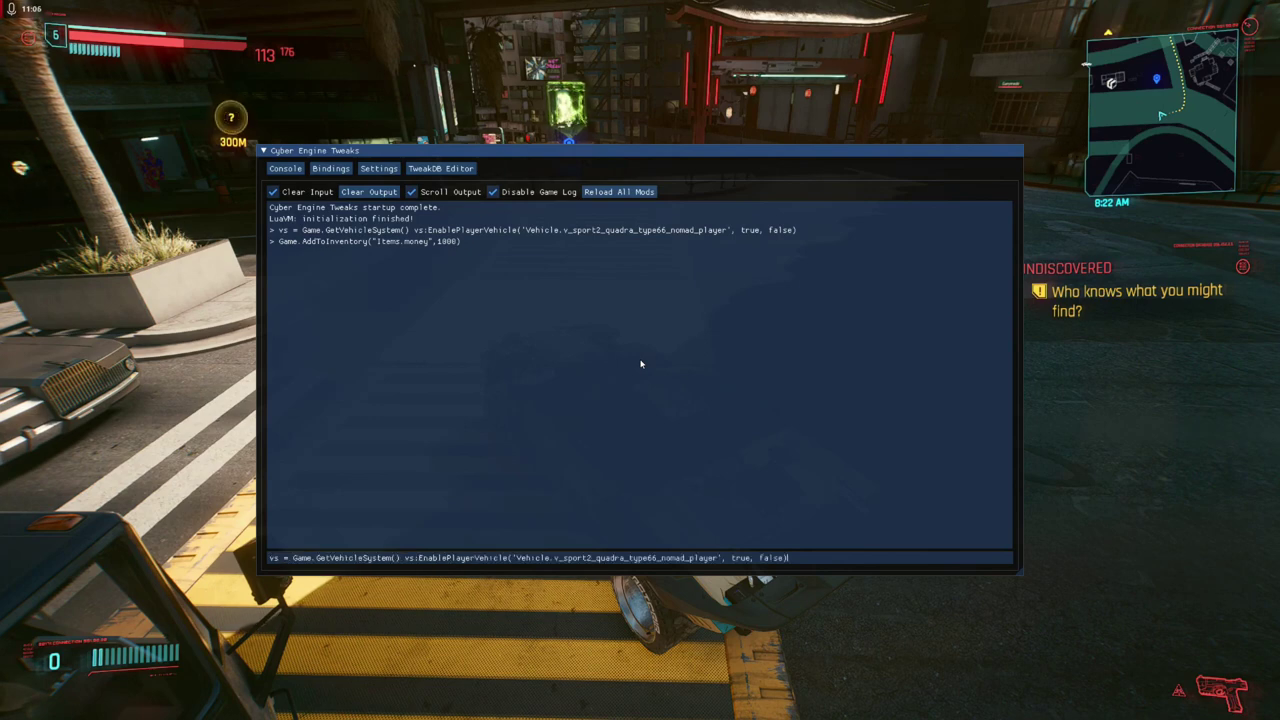
key("Down")
key("Up")
key("Down")
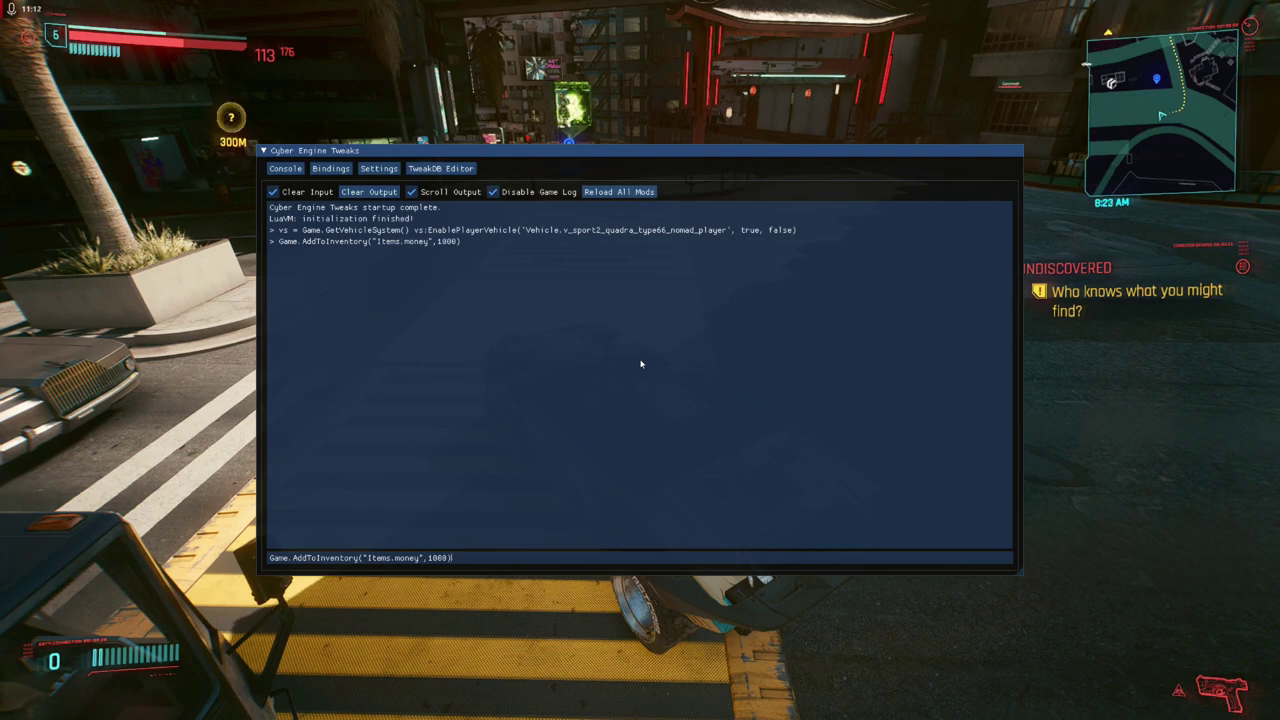
key("Return")
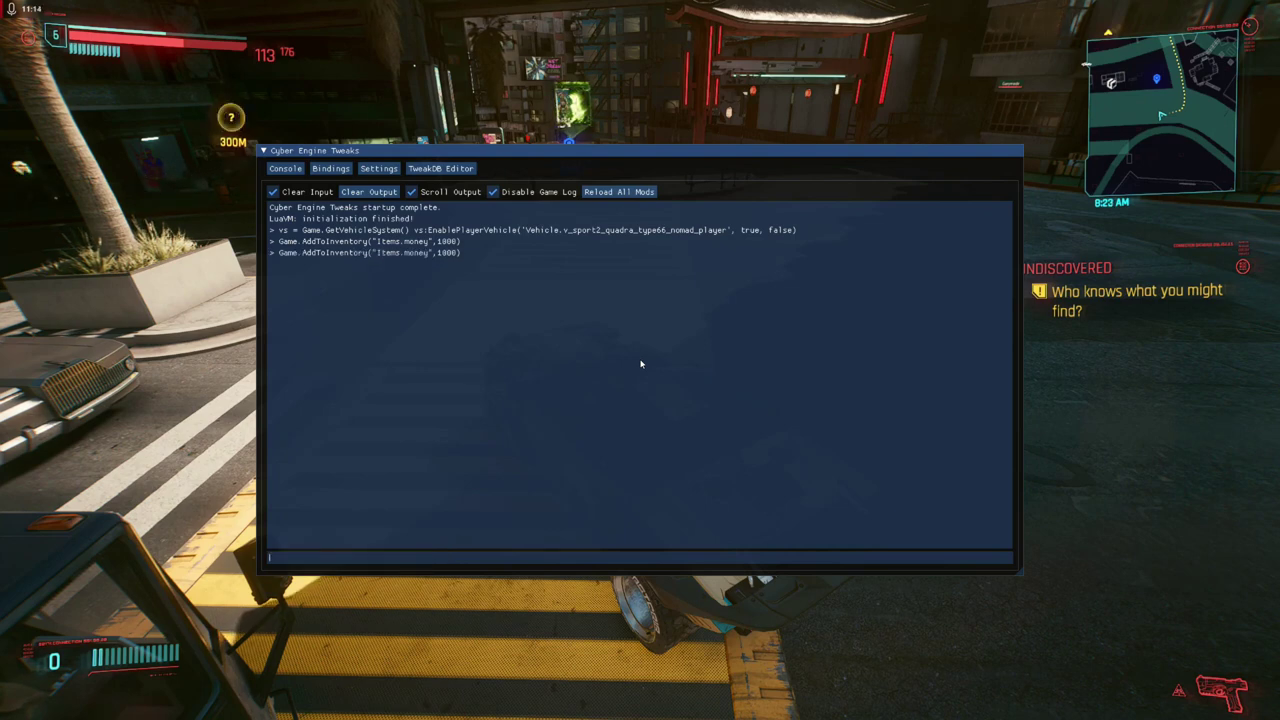
key("grave")
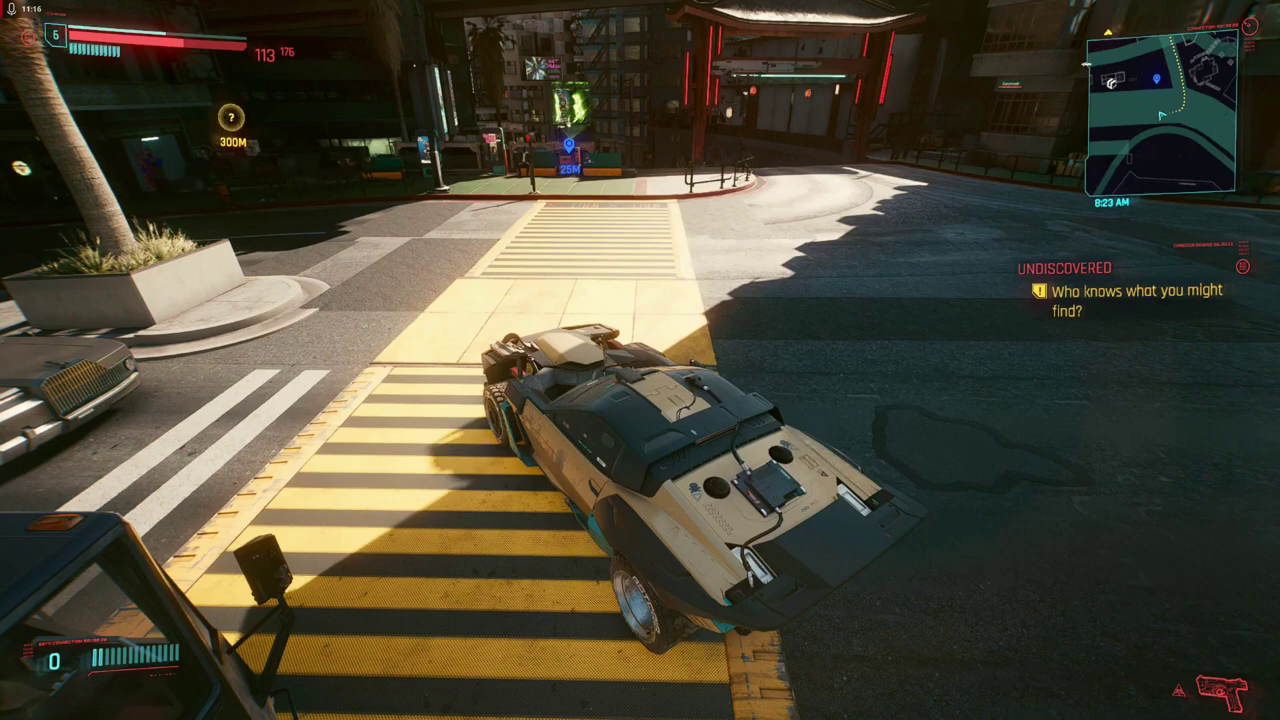
Check the character's eddies balance in the game menu, closing and reopening the menu once.
key("i")
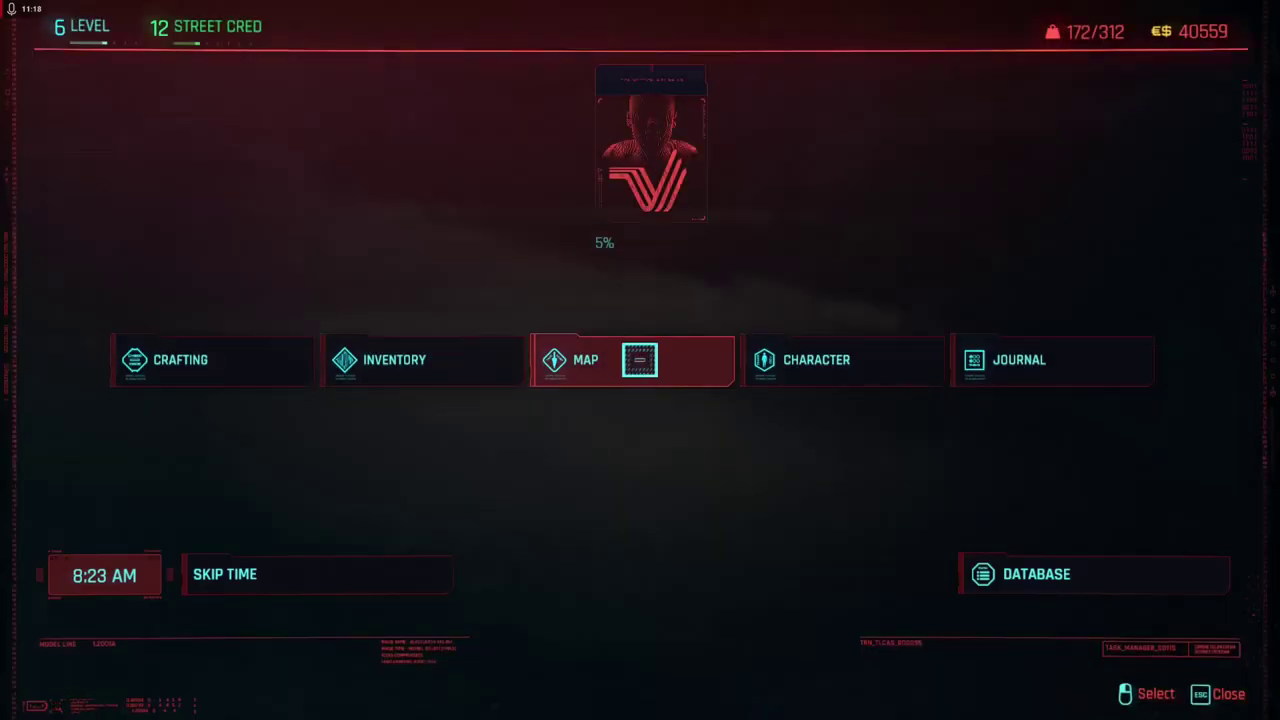
key("grave")
key("grave")
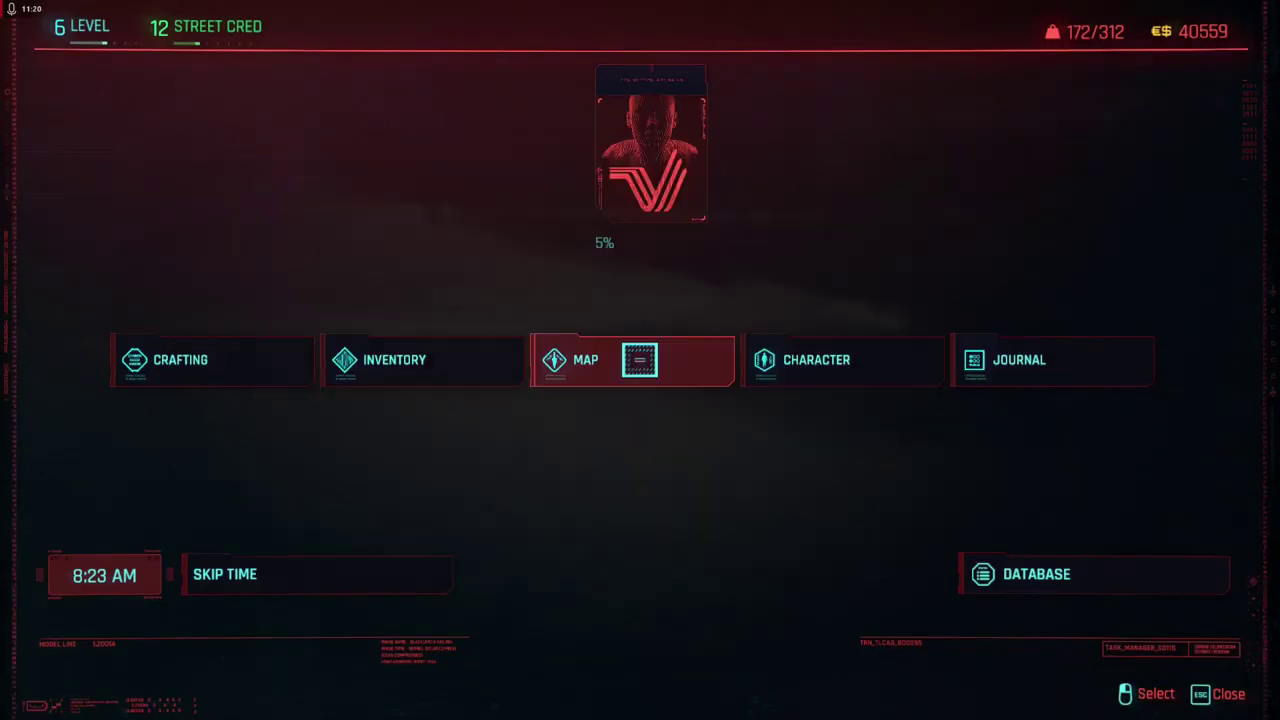
key("Escape")
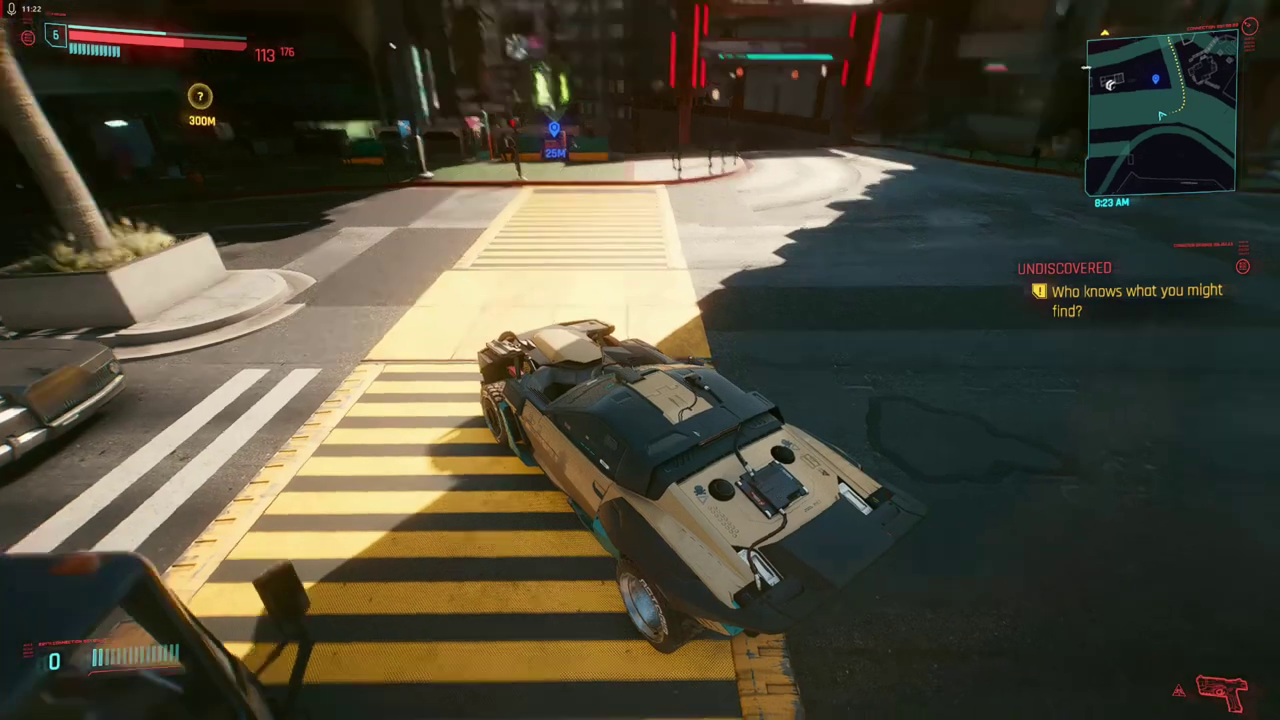
key("grave")
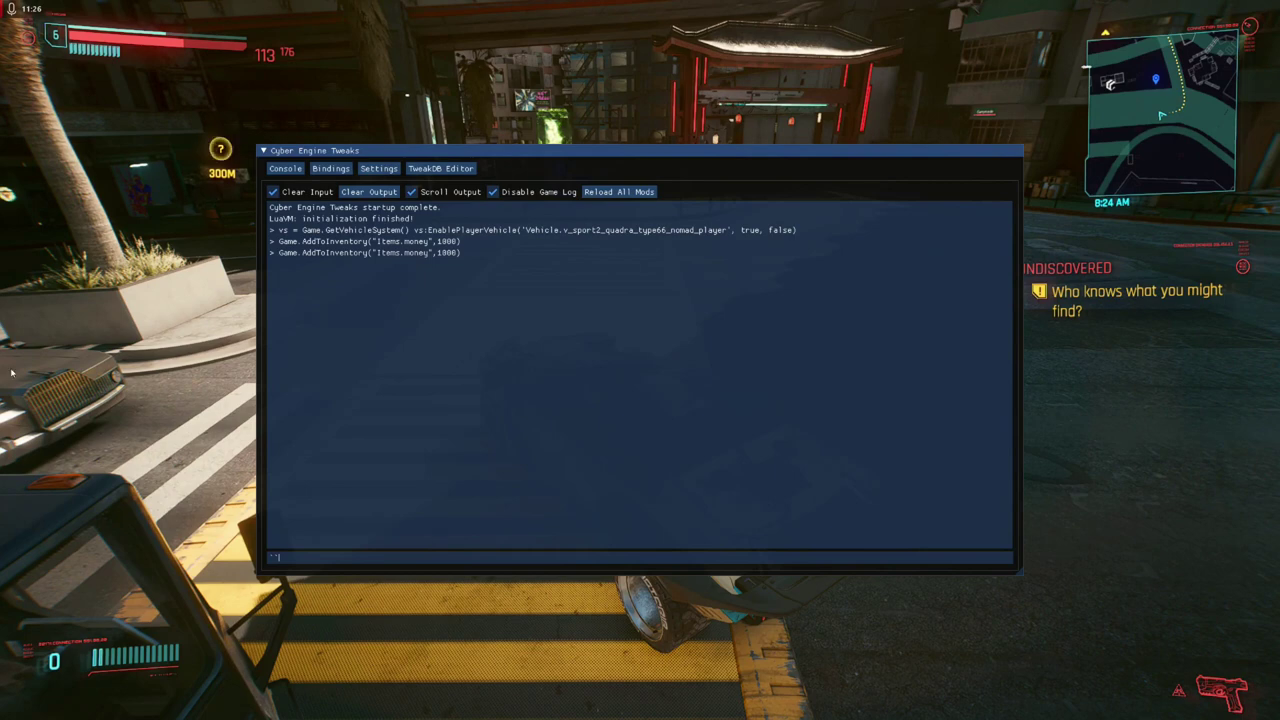
key("BackSpace")
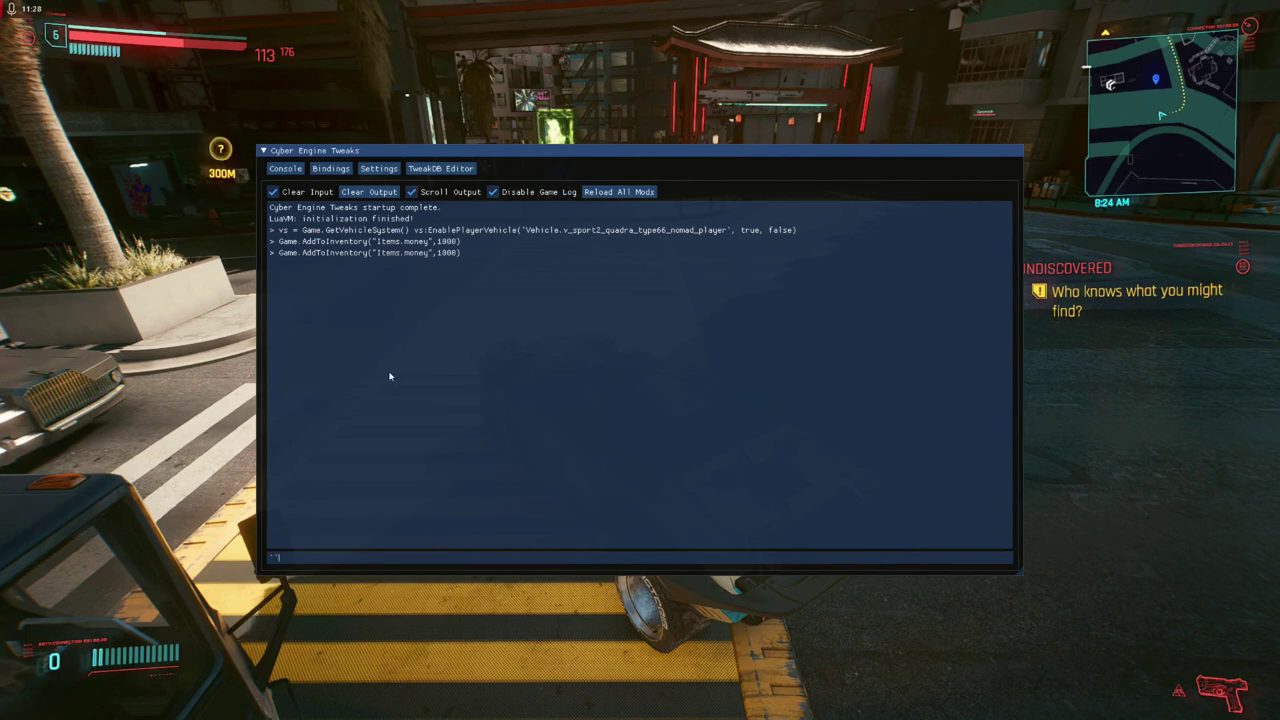
key("grave")
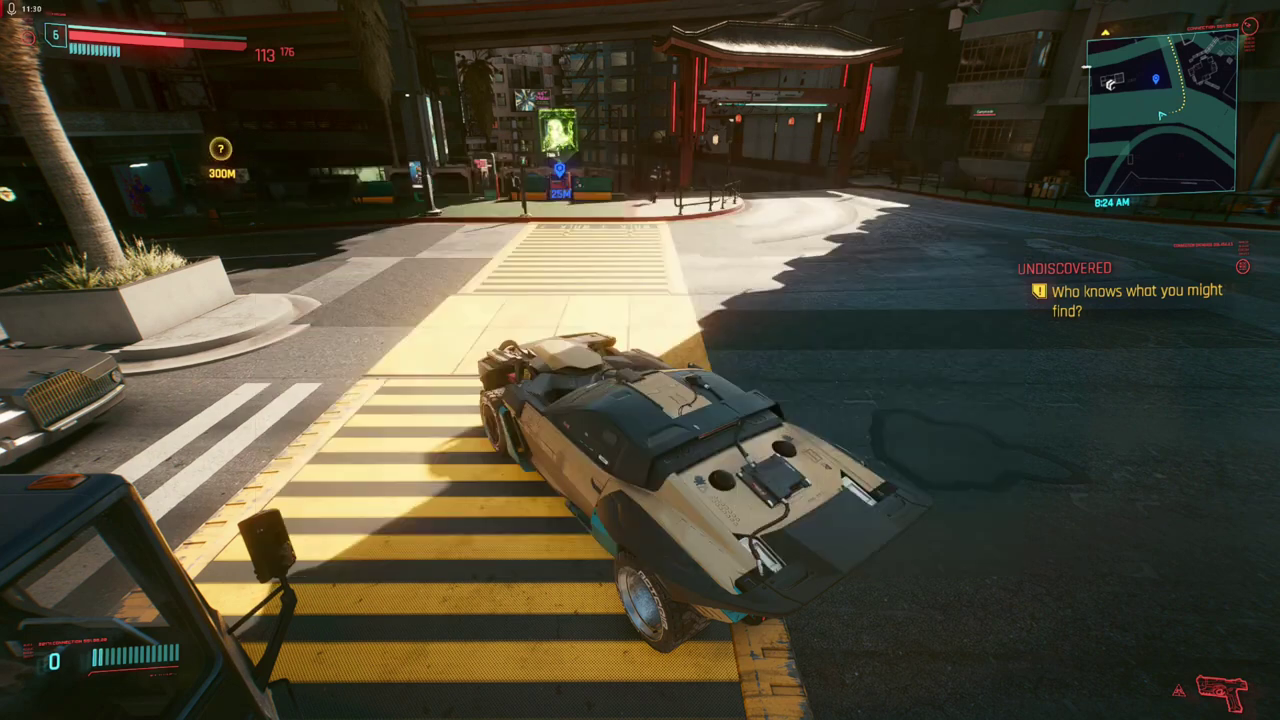
key("i")
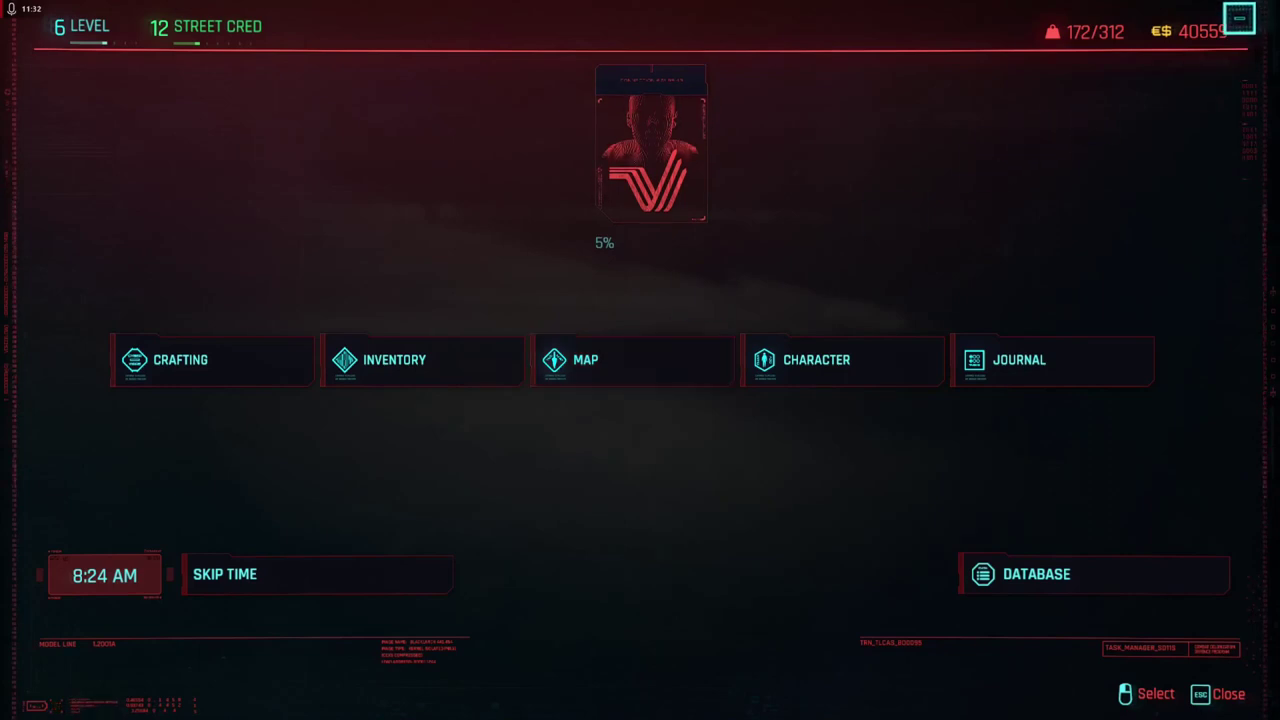
Bring up the console over the game menu, switch to the browser, and view the Outfit Sets and Crafting Components sheets.
key("grave")
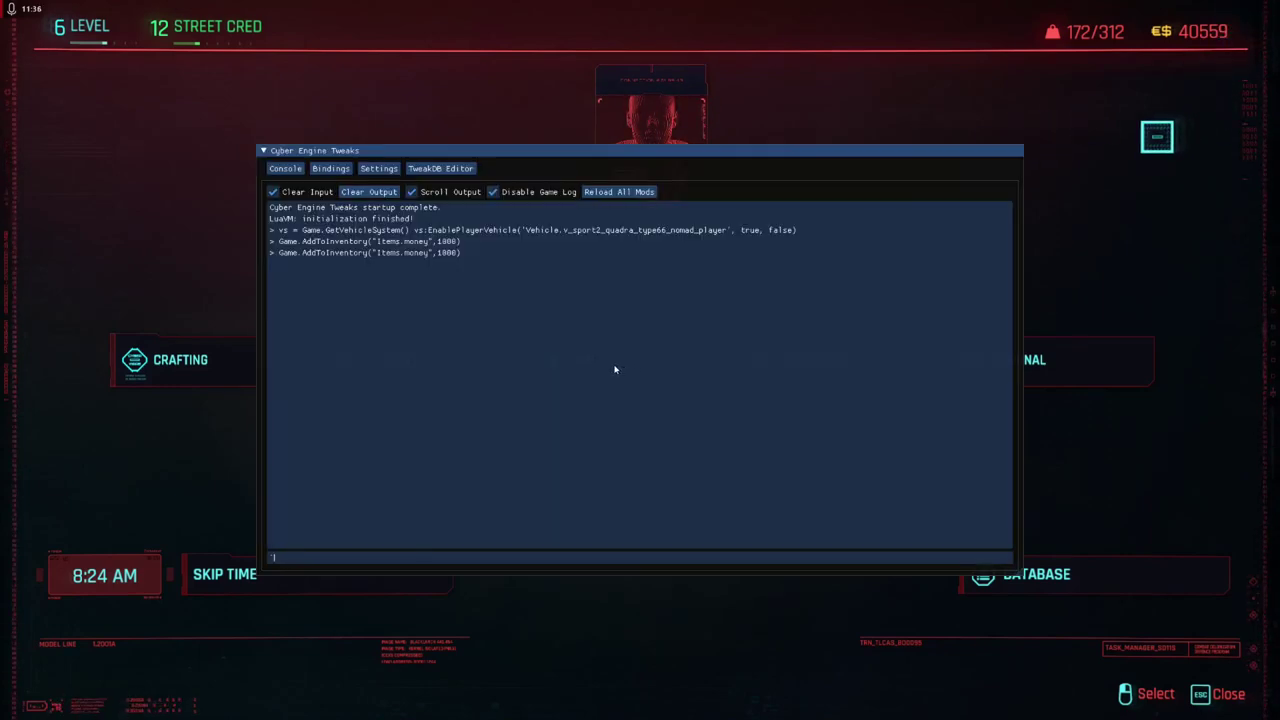
key("alt+Tab")
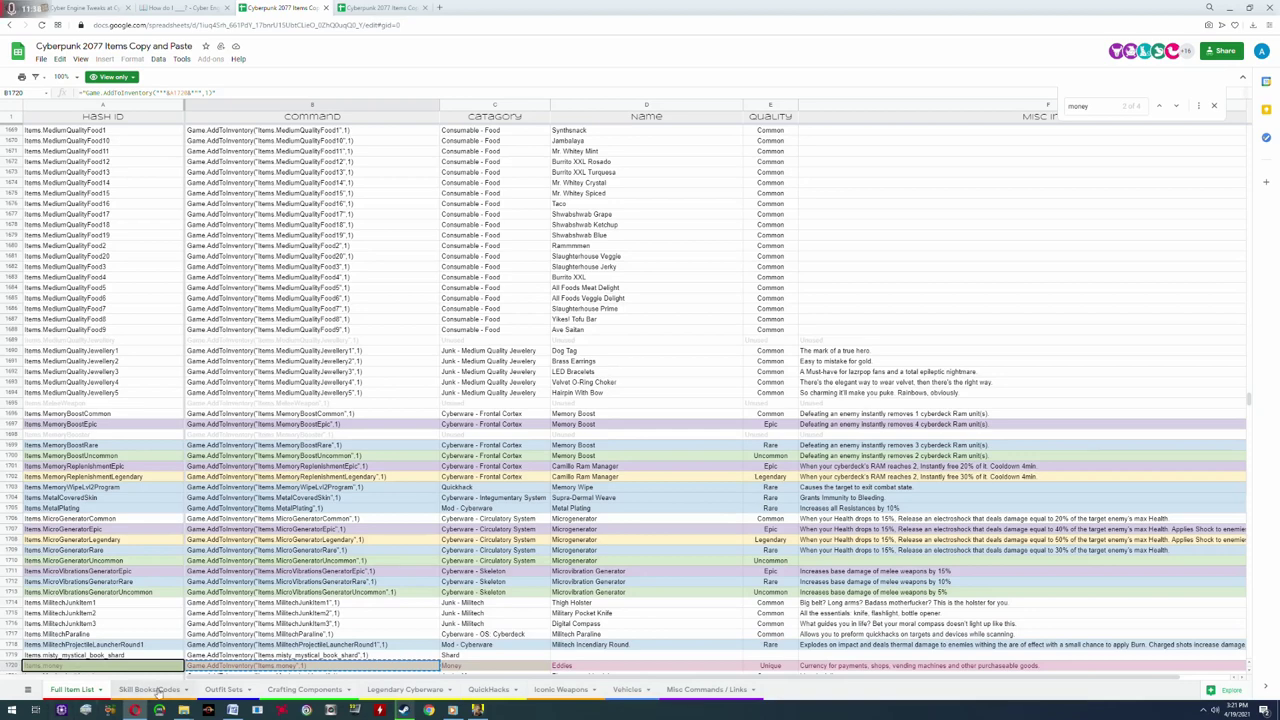
left_click(220, 690)
left_click(305, 690)
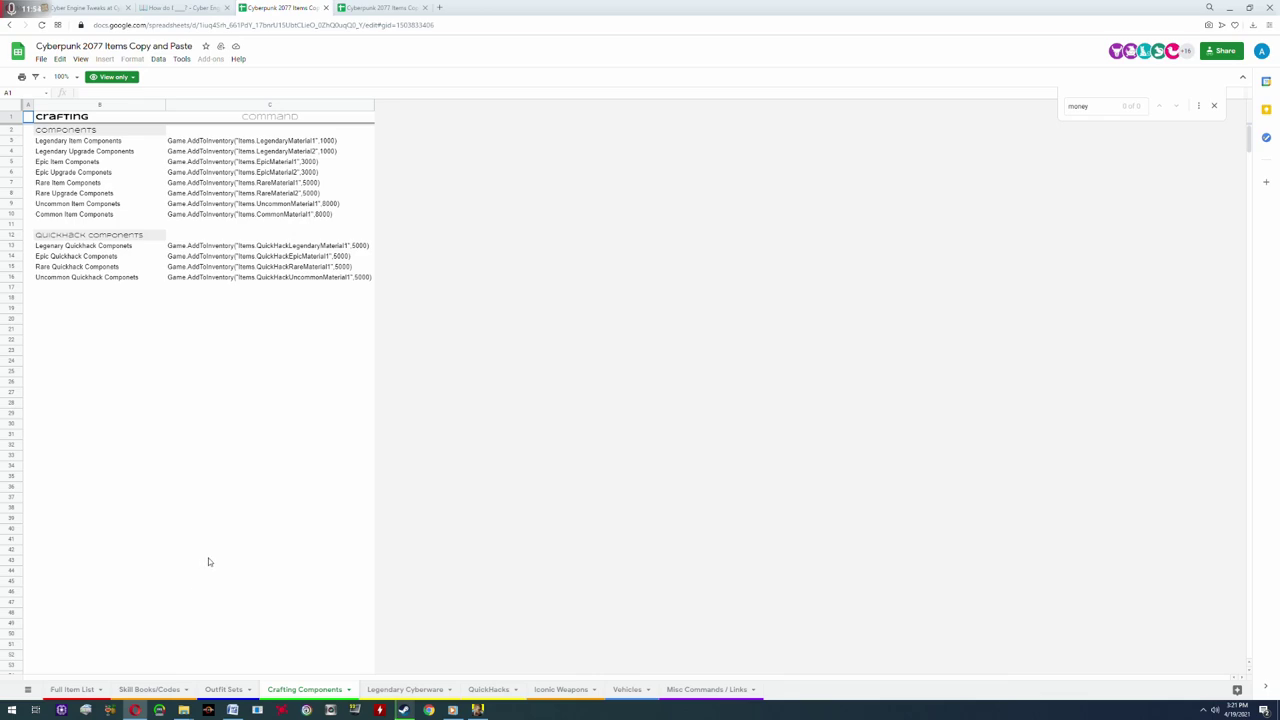
Search the Full Item List sheet for "raven" and step through the matches to the Items.RavenLegendaryMKIV row.
left_click(72, 689)
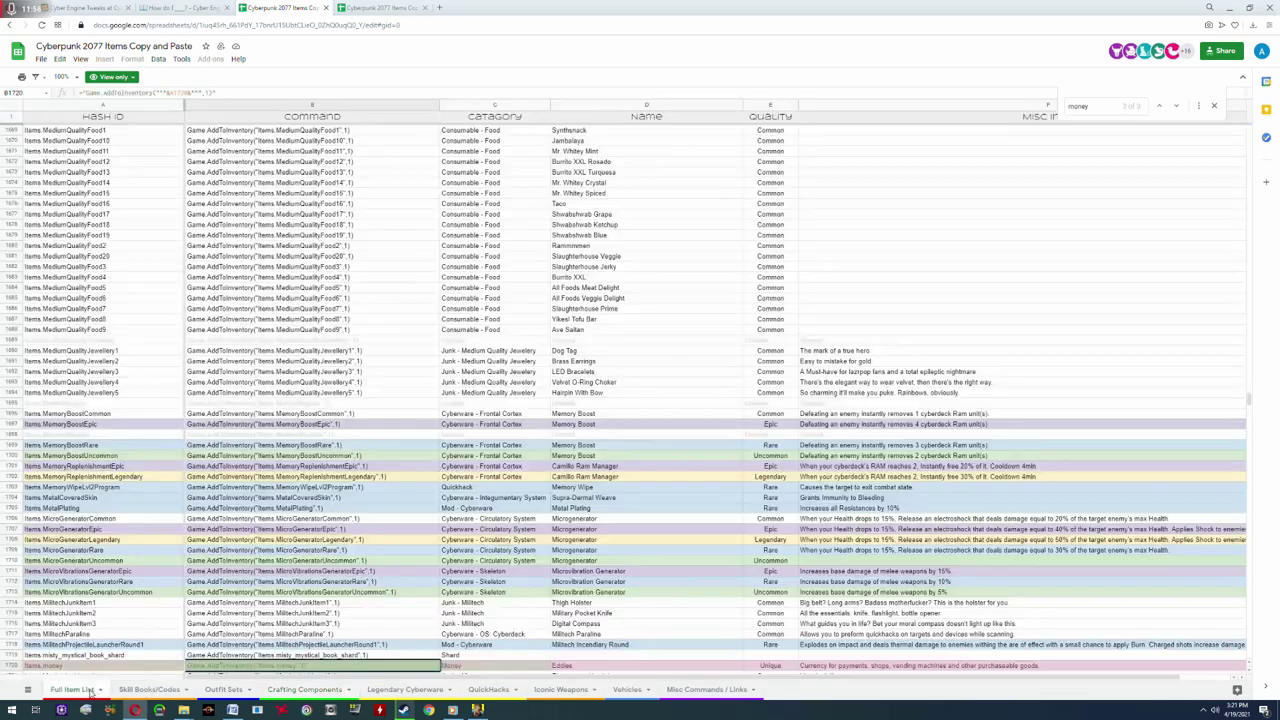
key("ctrl+f")
type("raven")
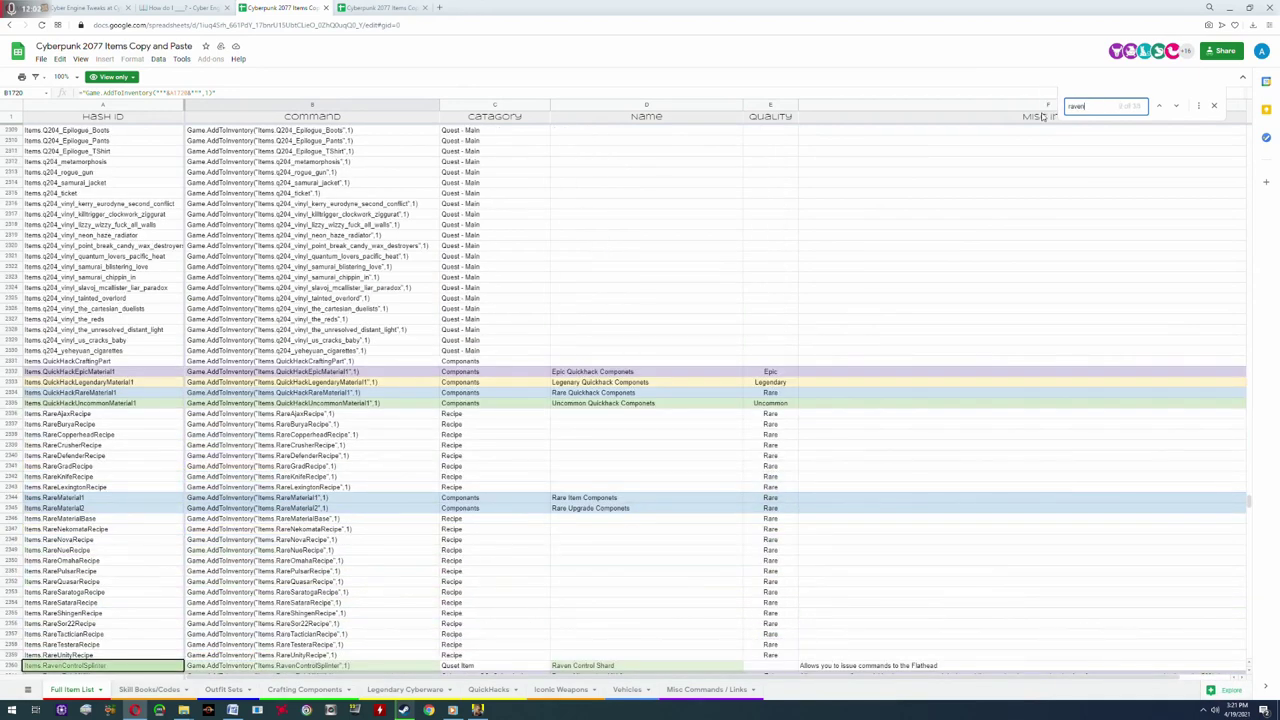
key("Return")
key("Return")
key("Return")
key("Return")
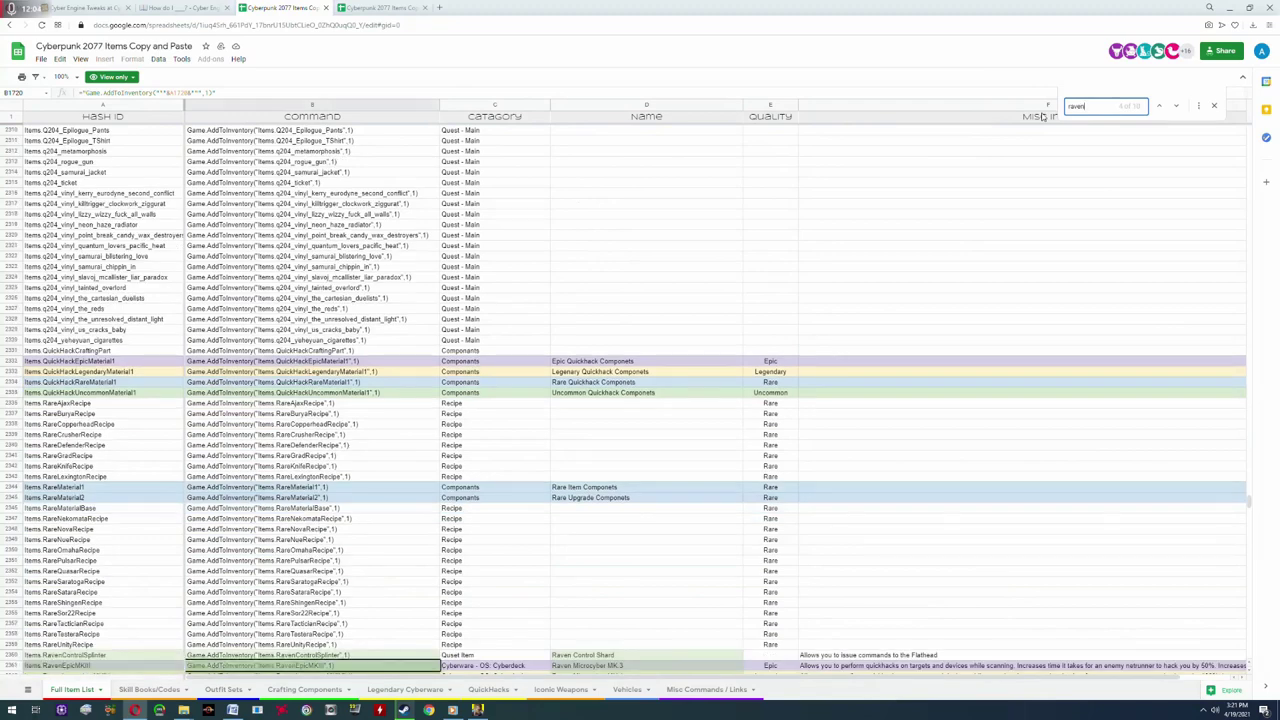
key("Return")
key("Return")
key("Return")
key("Return")
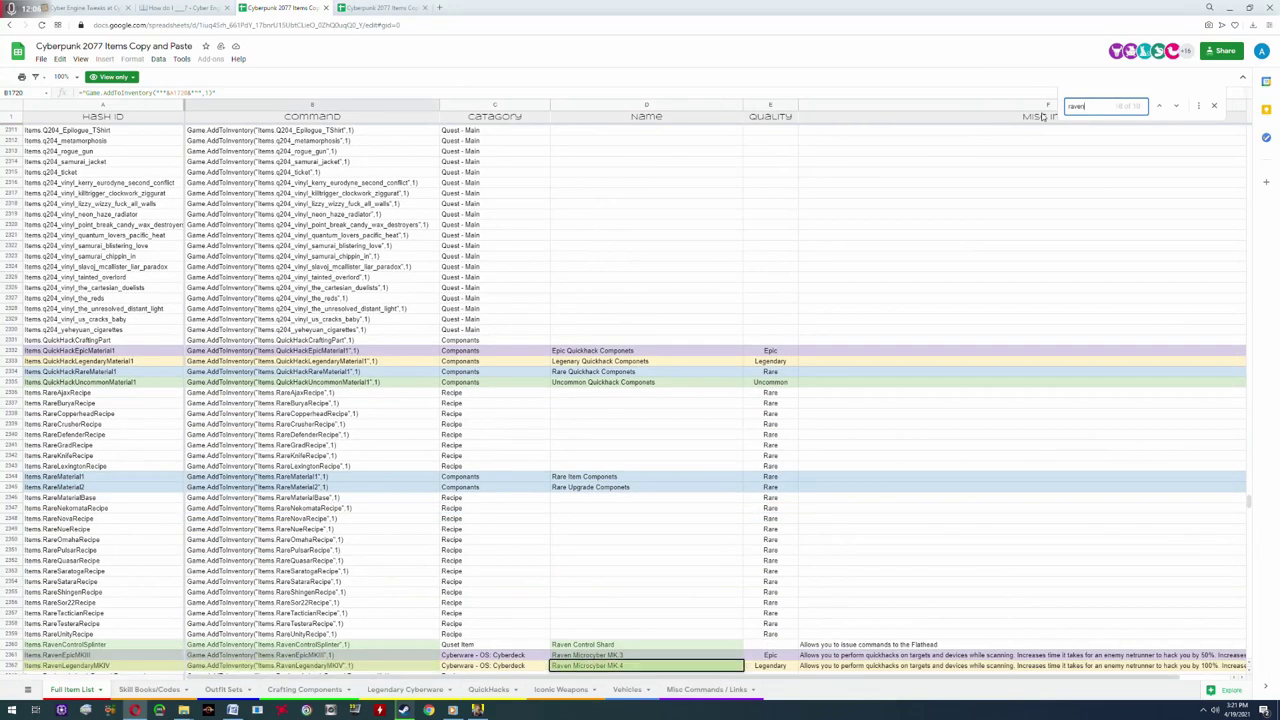
key("Return")
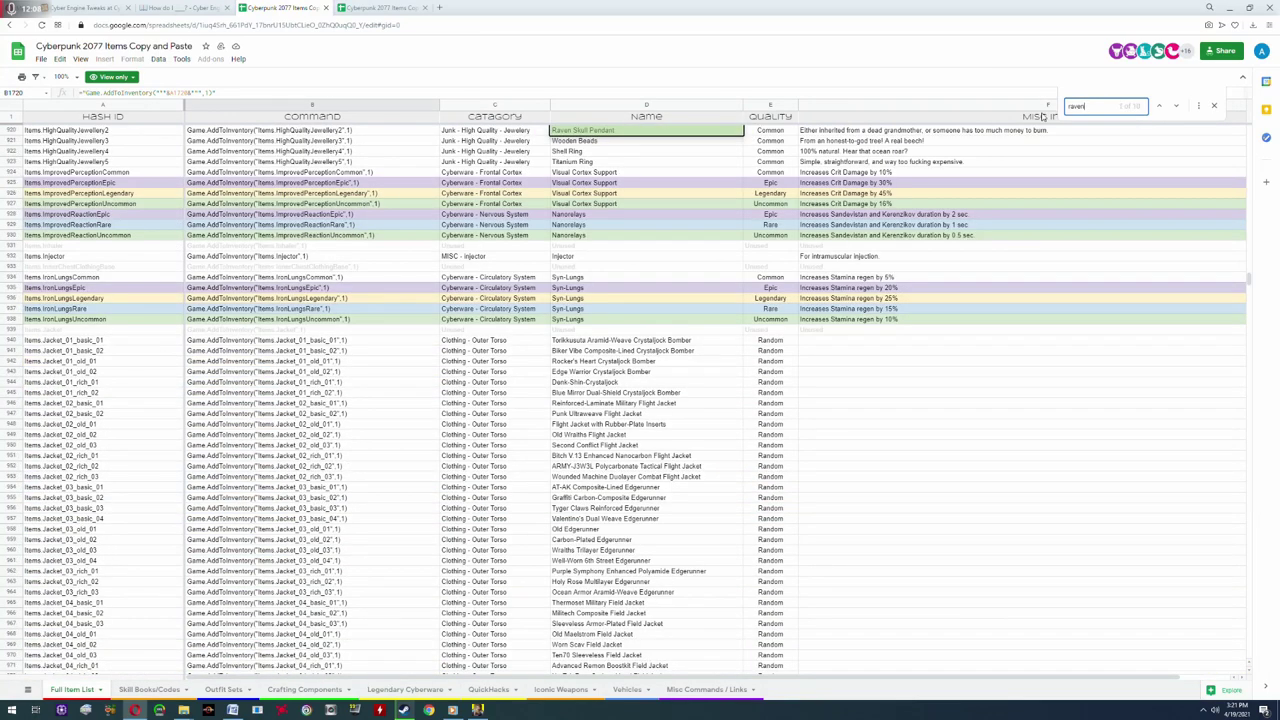
key("Return")
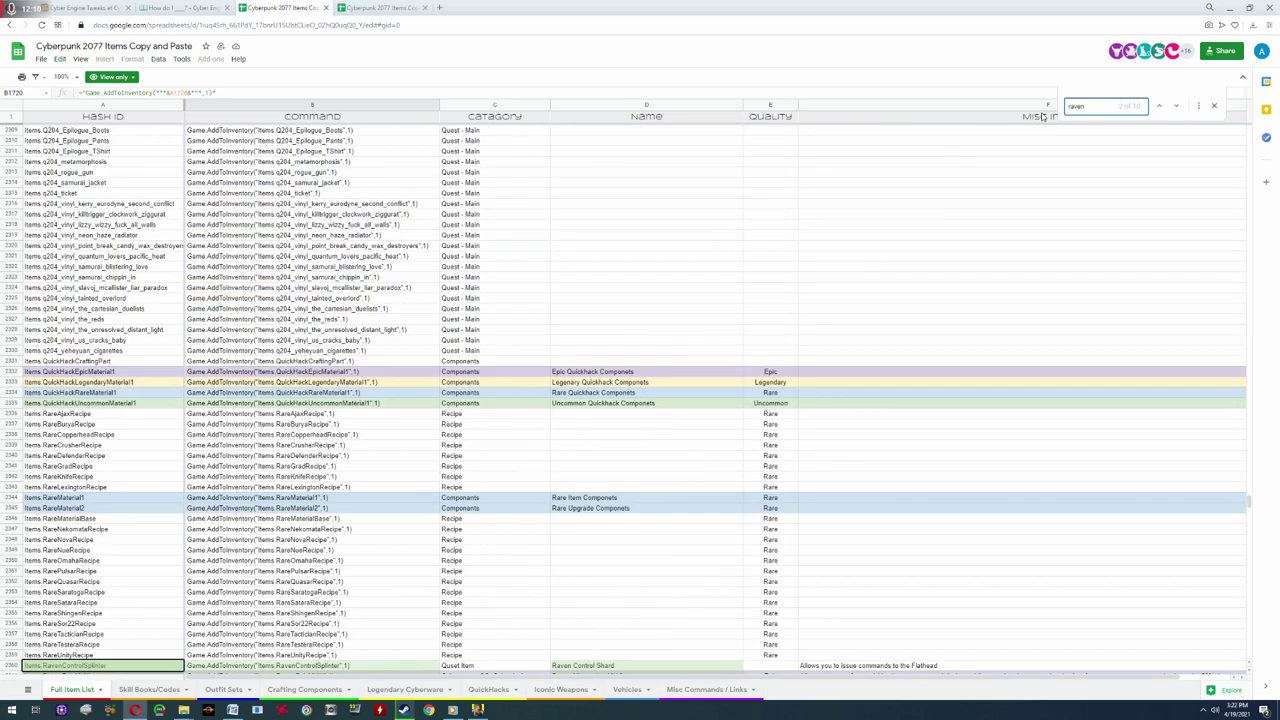
key("Return")
key("Return")
key("Return")
key("Return")
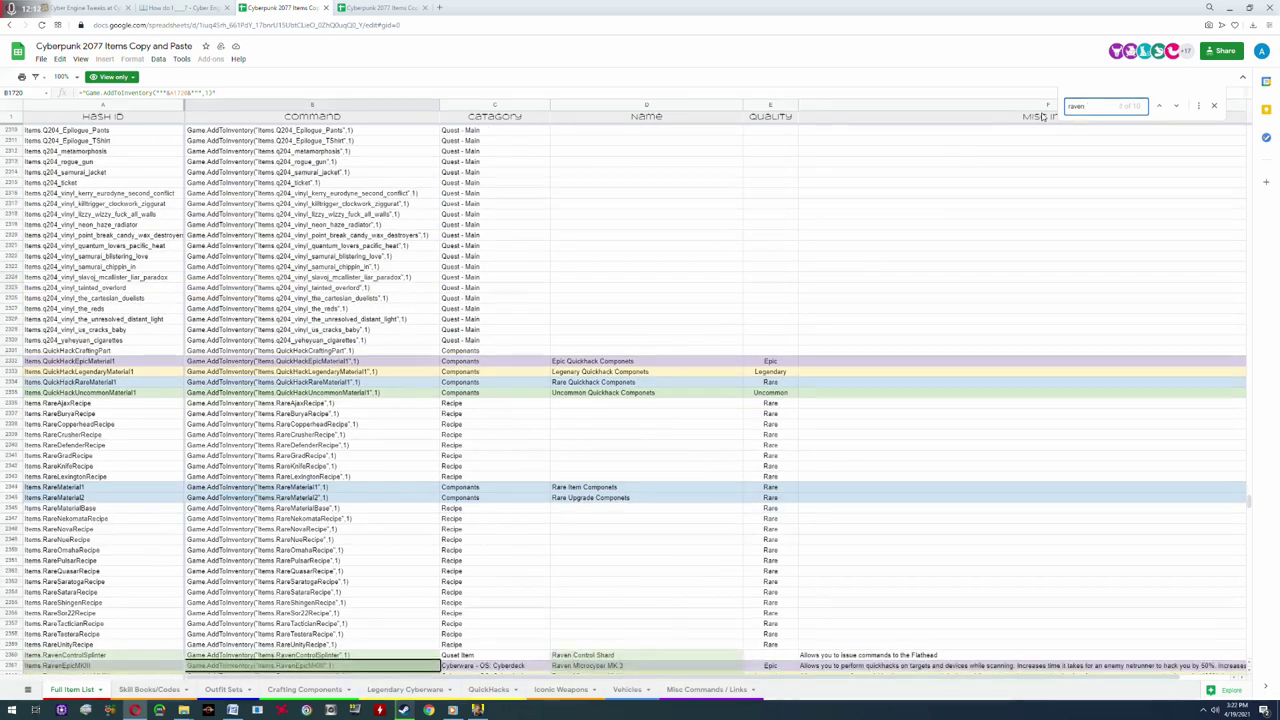
key("Return")
key("Return")
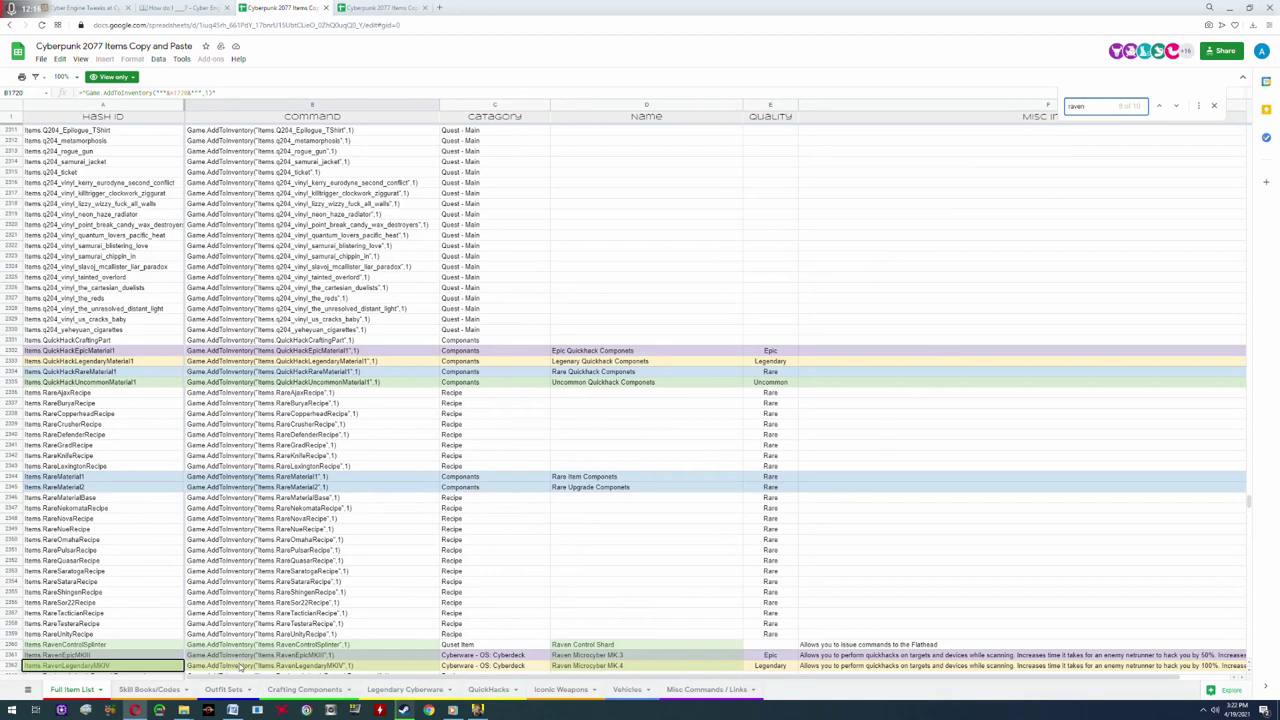
Copy the Game.AddToInventory("Items.RavenLegendaryMKIV",1) command from the Raven Microcyber MK.4 row and switch back to the game.
scroll(322, 672, "down", 2)
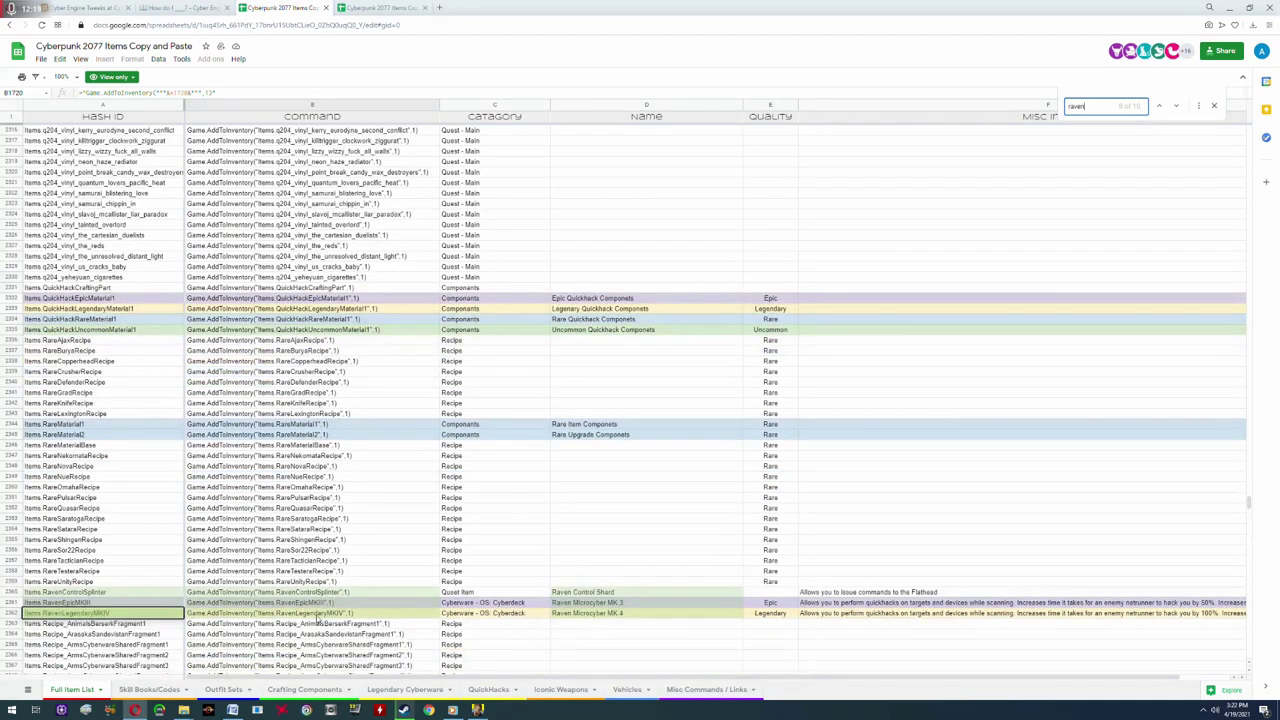
right_click(261, 615)
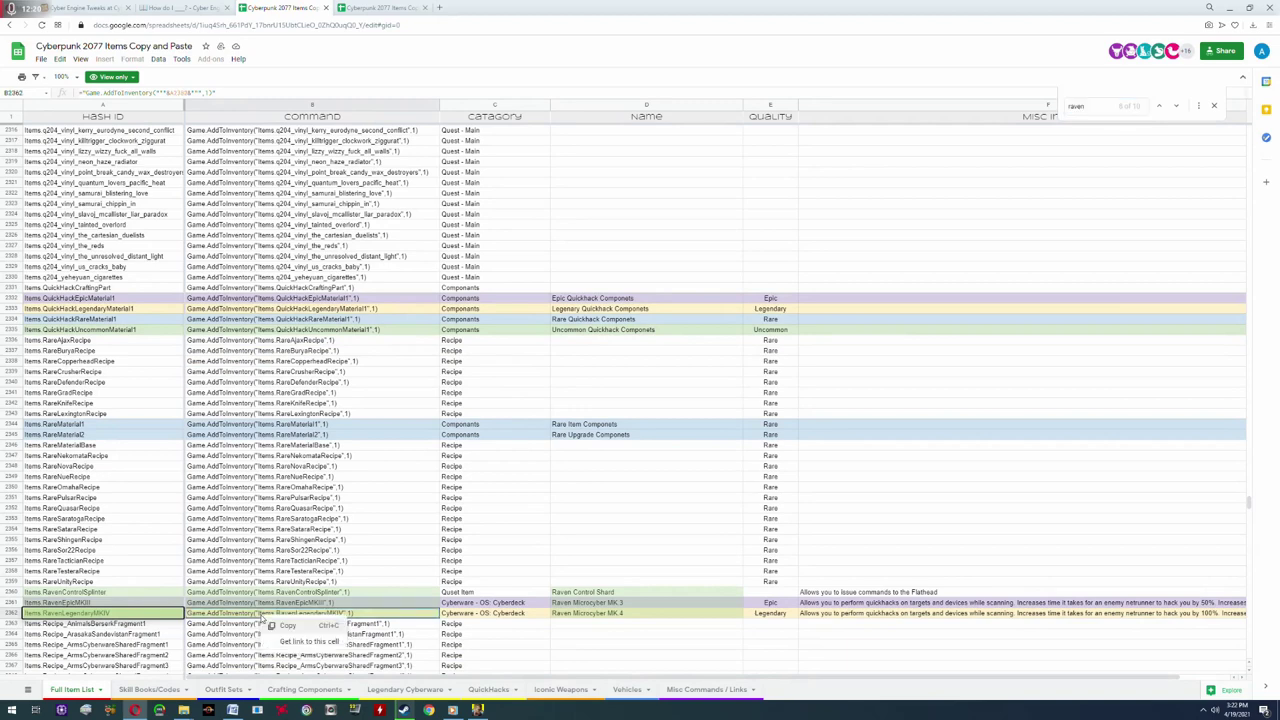
left_click(287, 627)
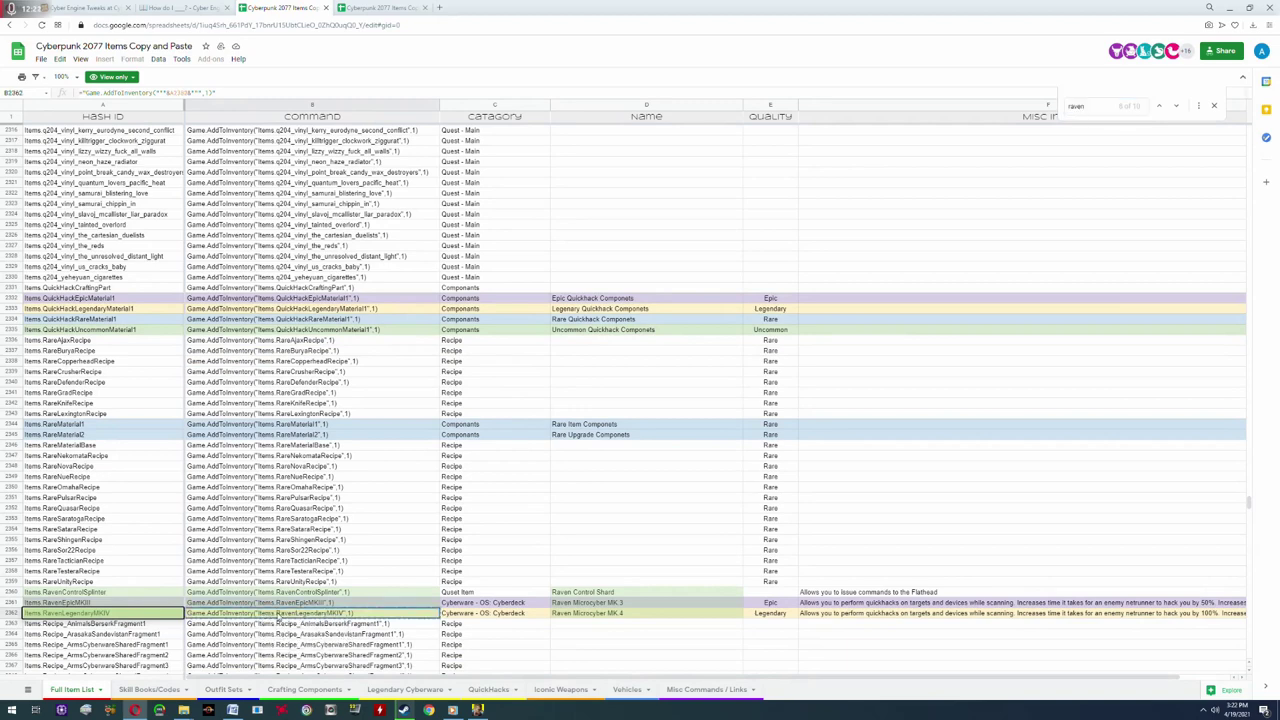
left_click(478, 711)
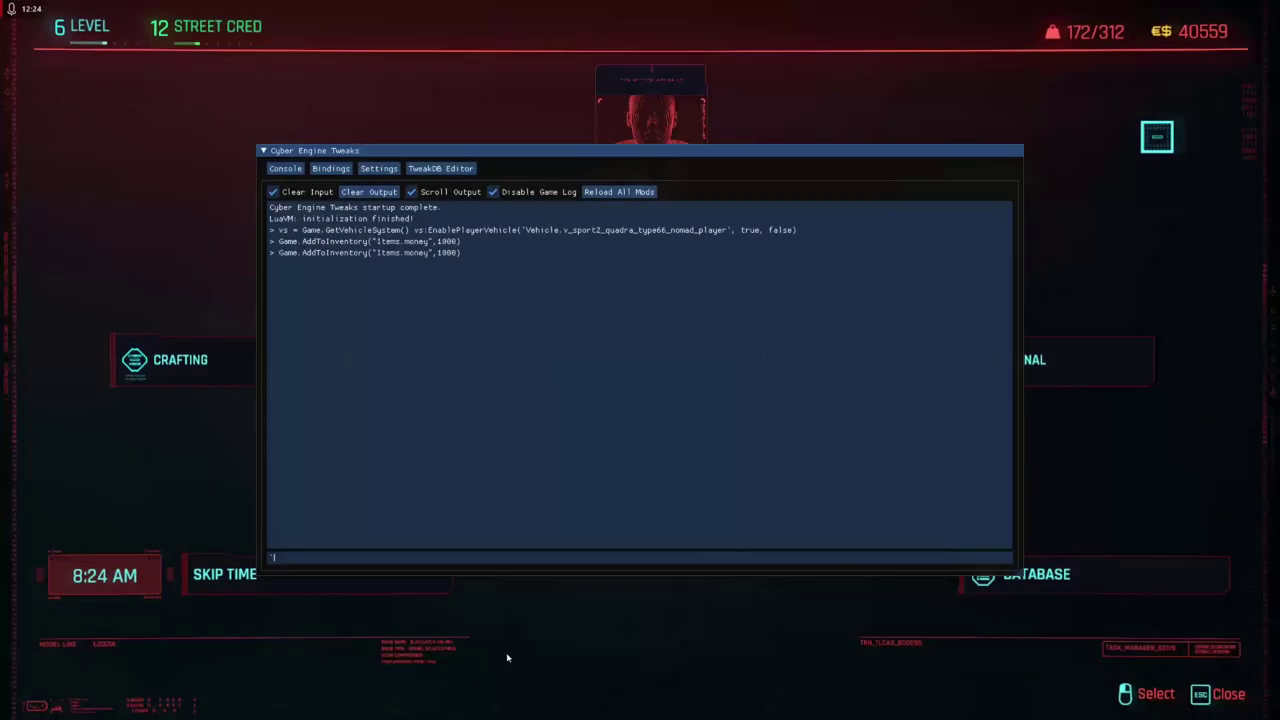
Reopen the console with an empty input line, run Game.AddToInventory("Items.RavenLegendaryMKIV",1), and close the console.
key("grave")
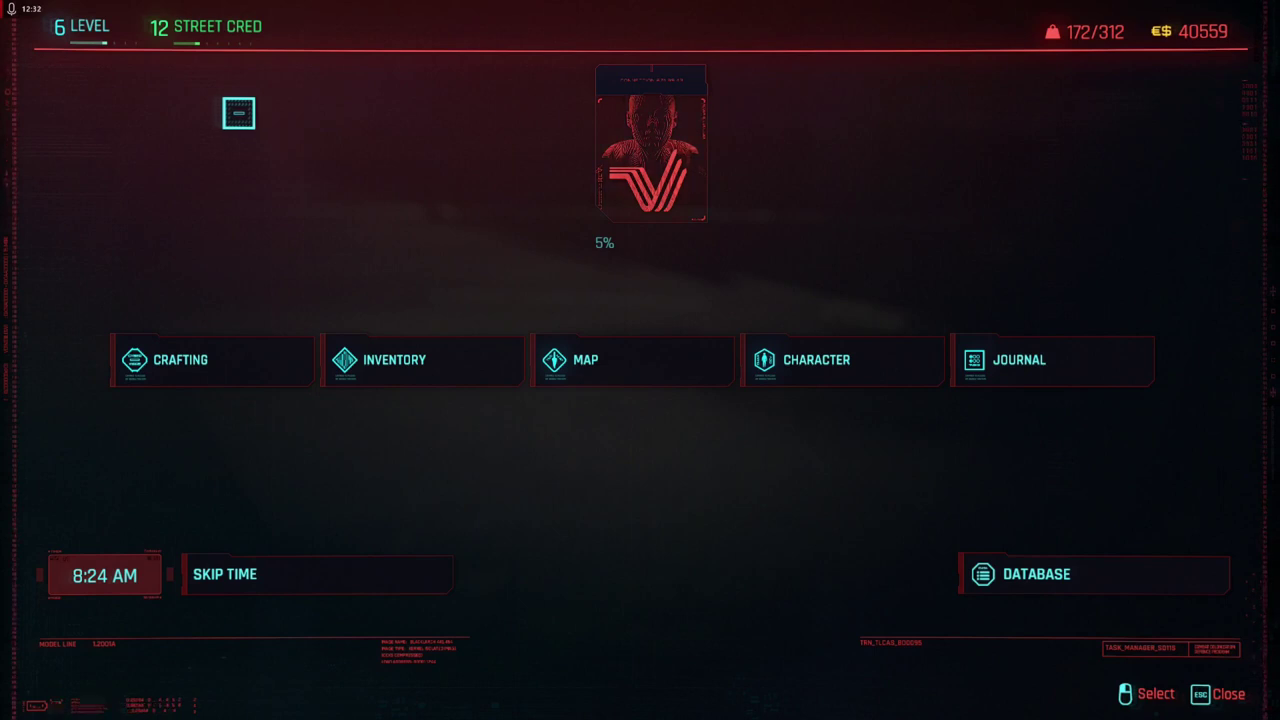
key("grave")
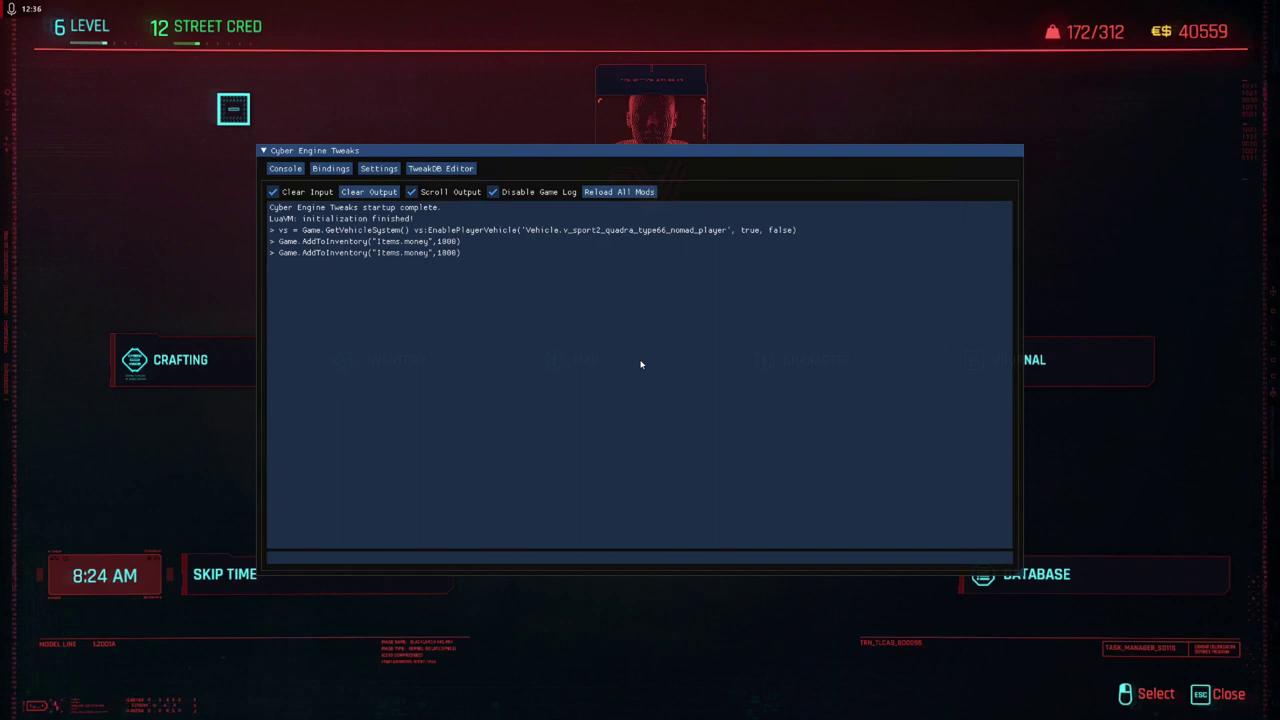
key("ctrl+v")
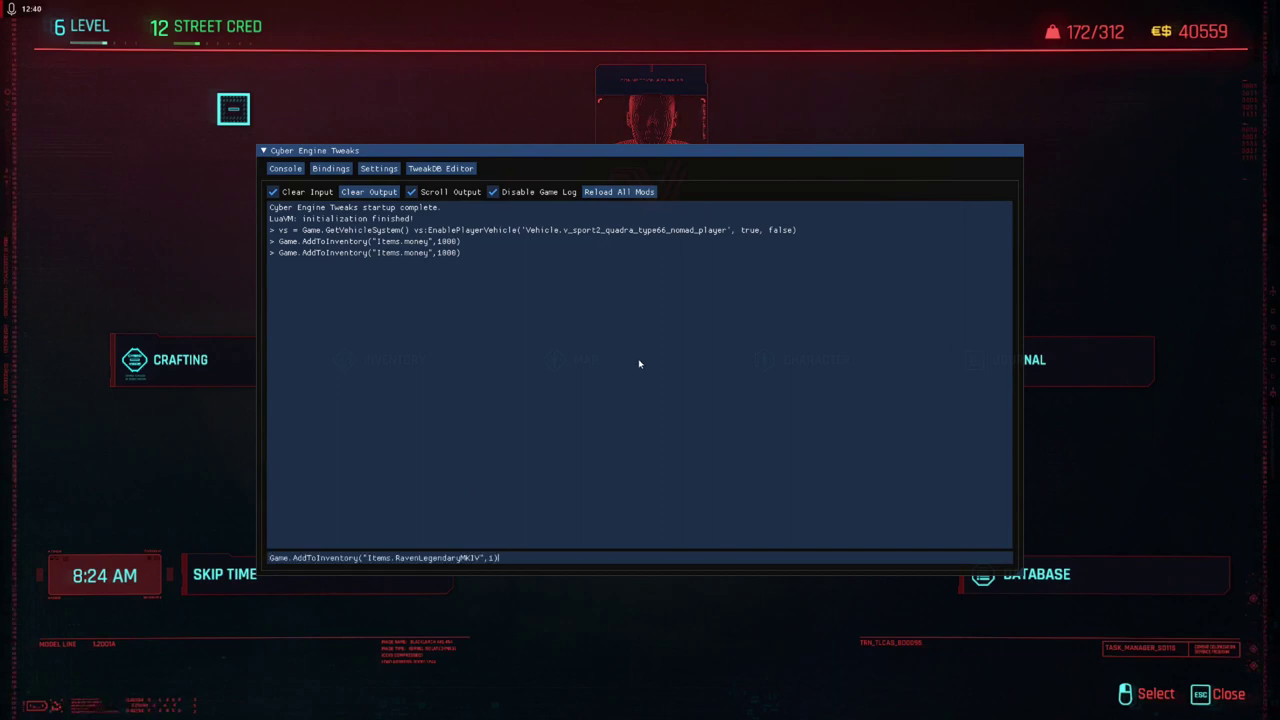
key("Return")
key("grave")
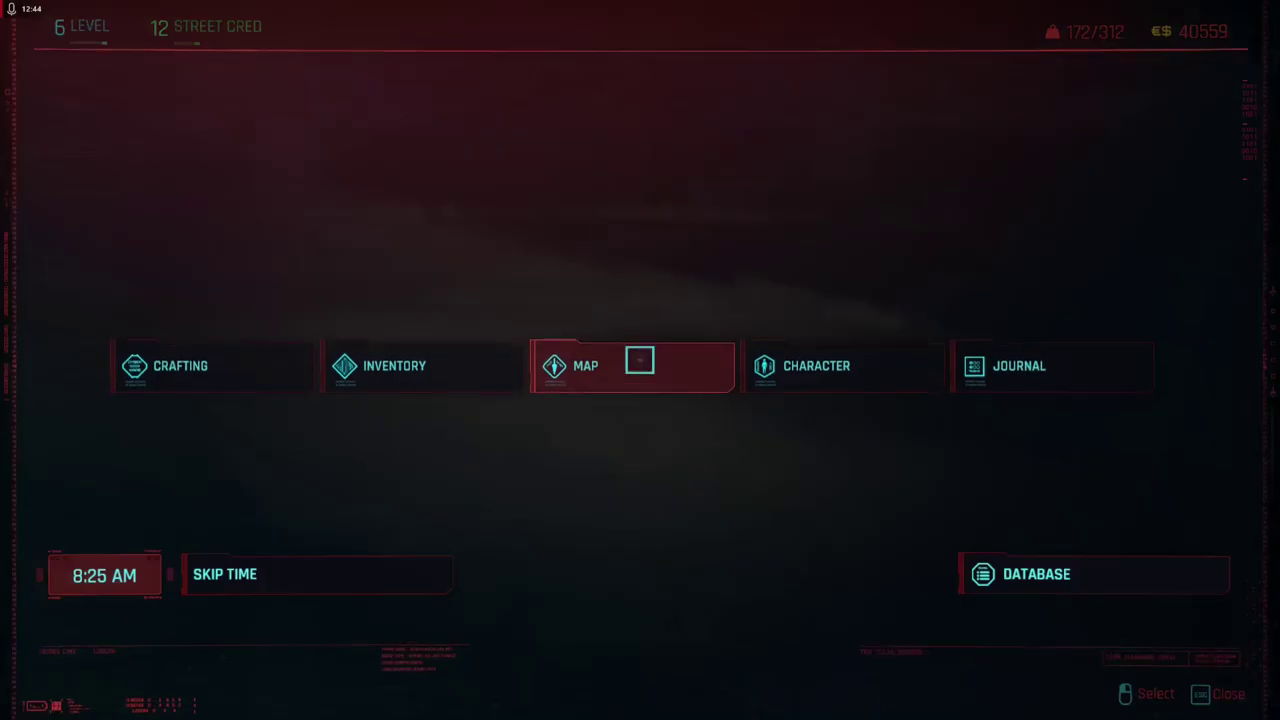
View the character's installed cyberware from the inventory and return to the game.
mouse_move(420, 360)
left_click(420, 418)
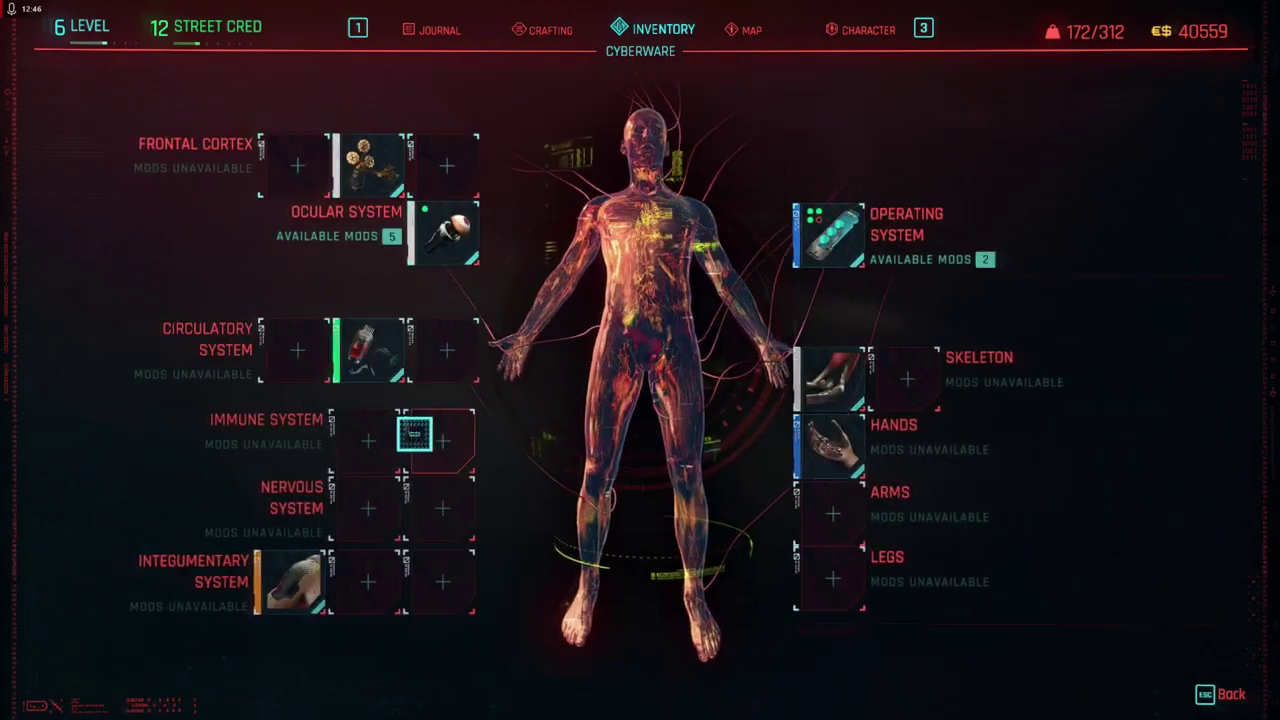
key("Escape")
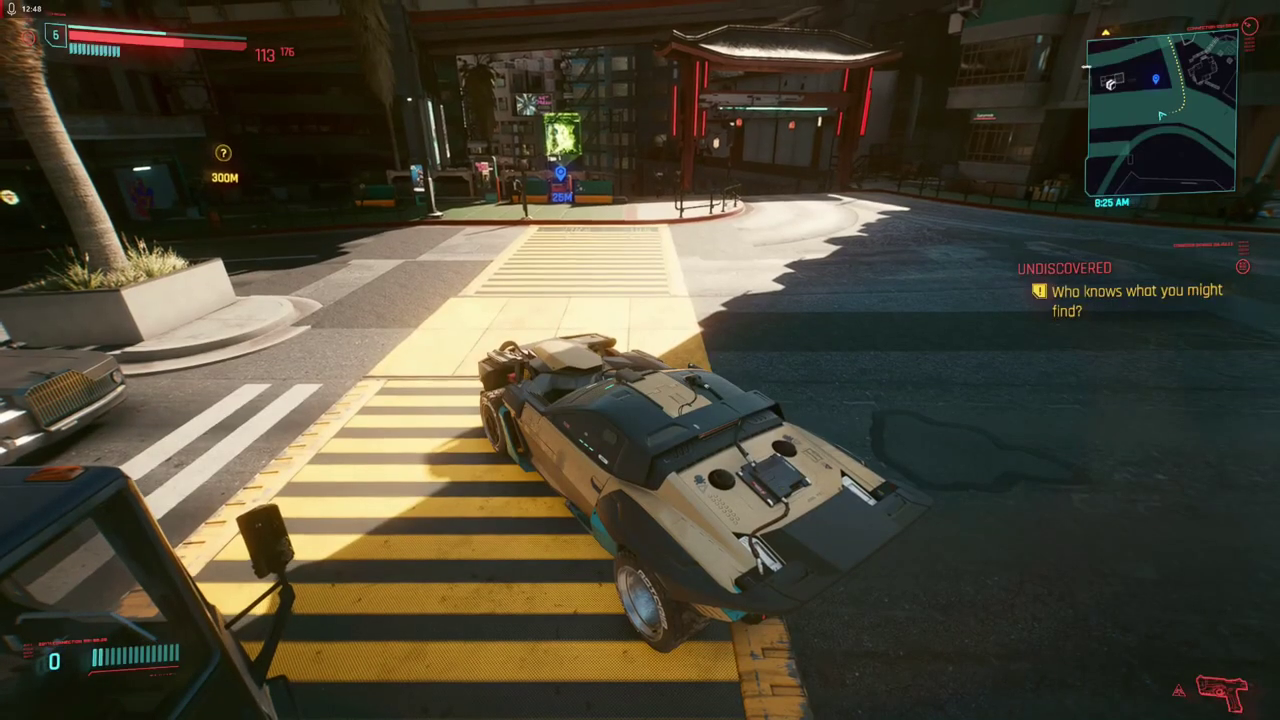
Locate the nearby ripperdoc on the world map and return to the vehicle.
key("m")
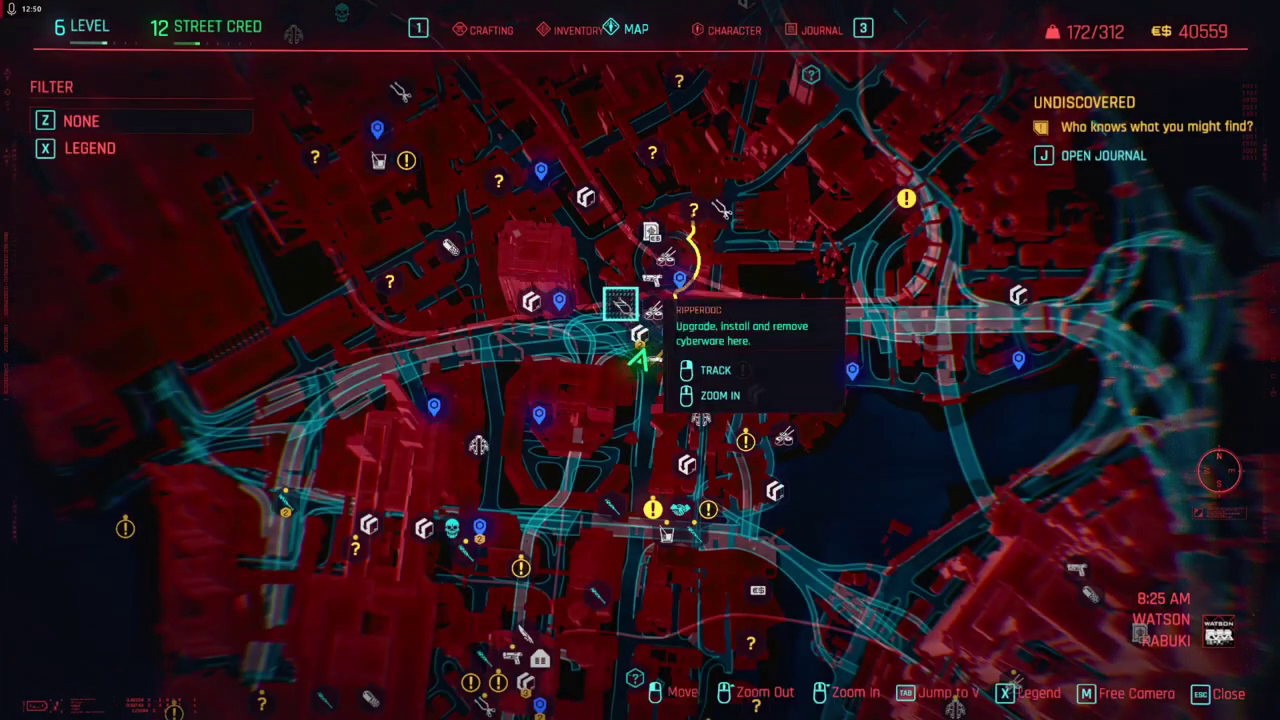
key("Escape")
key("Escape")
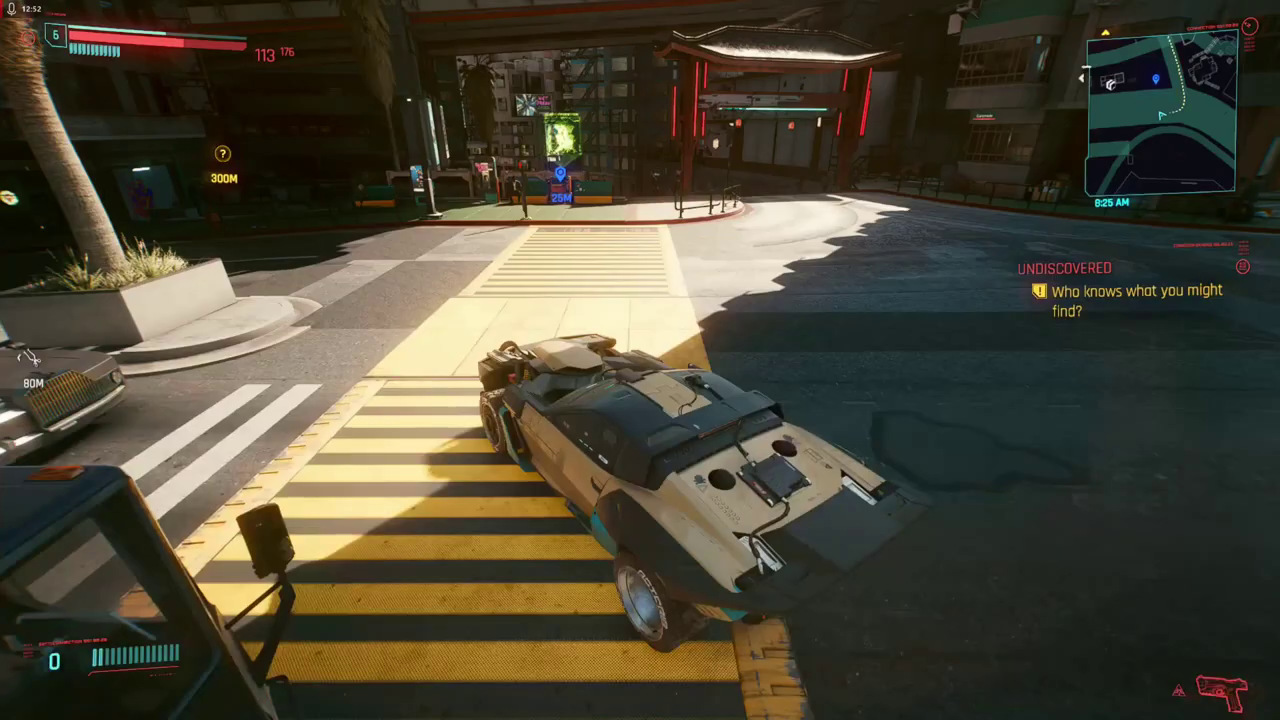
Travel by car and on foot to the ripperdoc, stopping at his counter.
key("w")
key("d")
key("s")
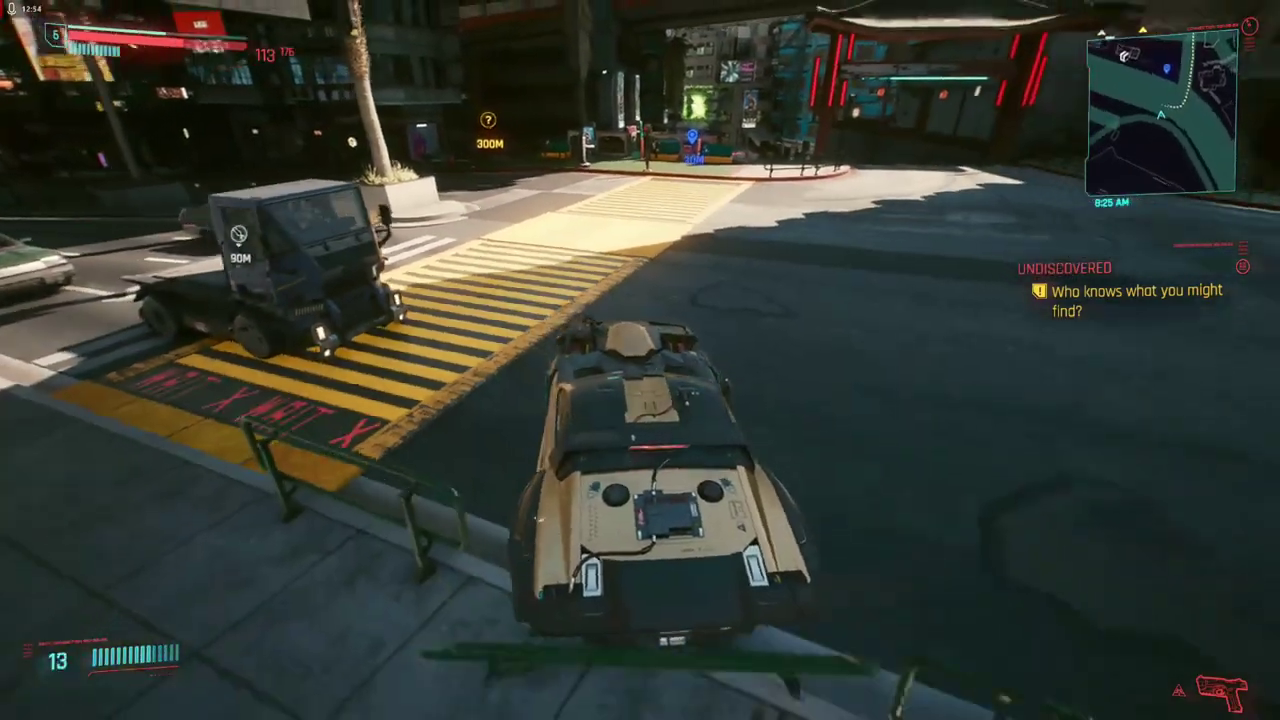
key("w")
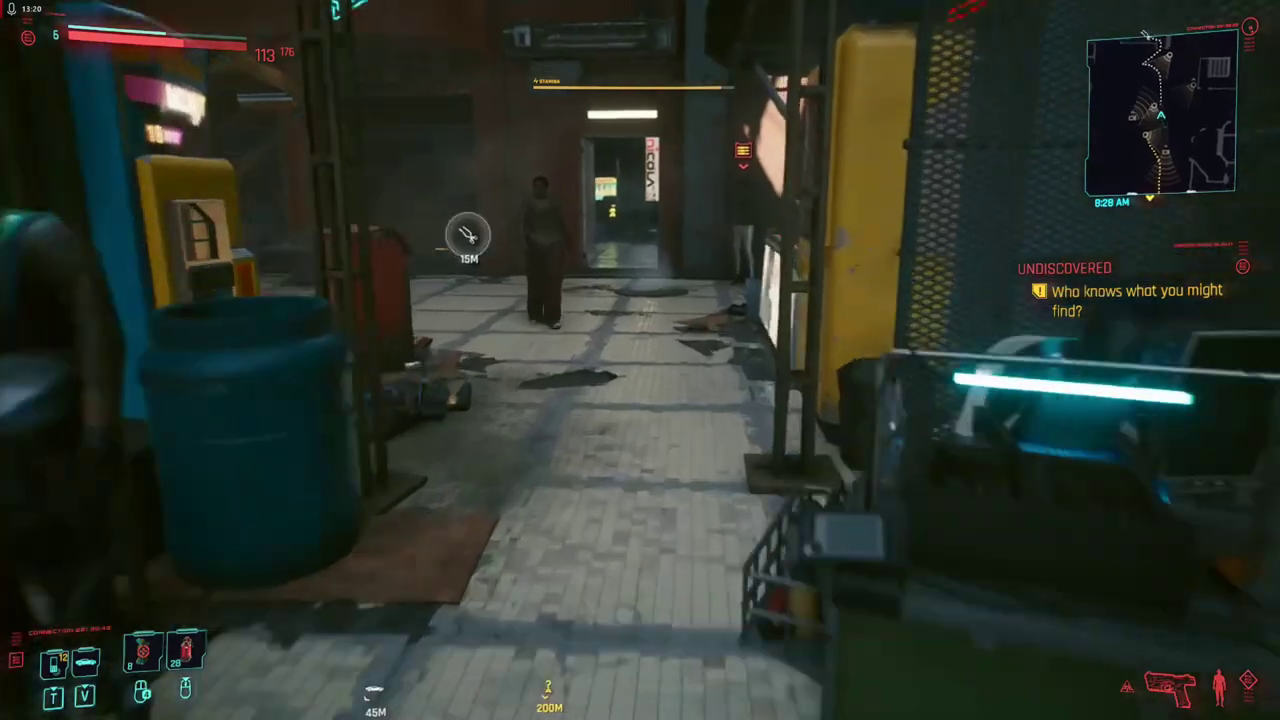
key("w")
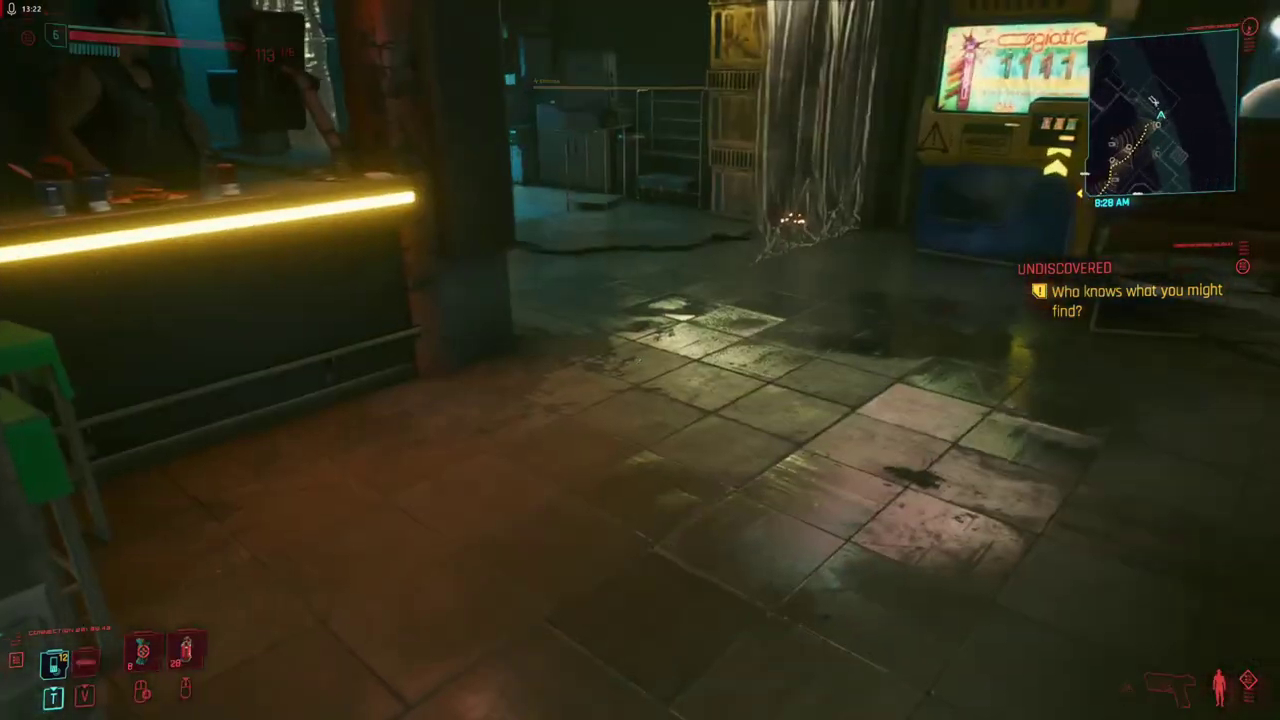
key("w")
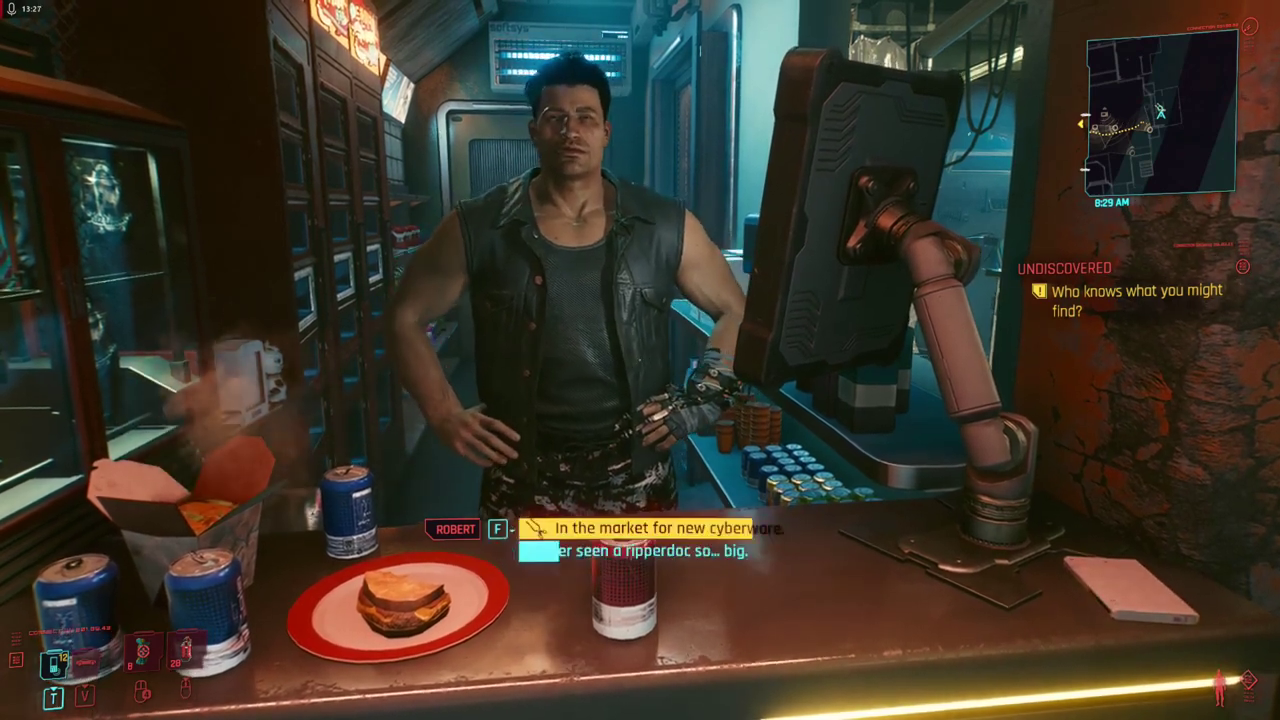
Open the ripperdoc's cyberware service, equip the Raven Microcyber MK.4 as the operating system, and leave the service.
key("f")
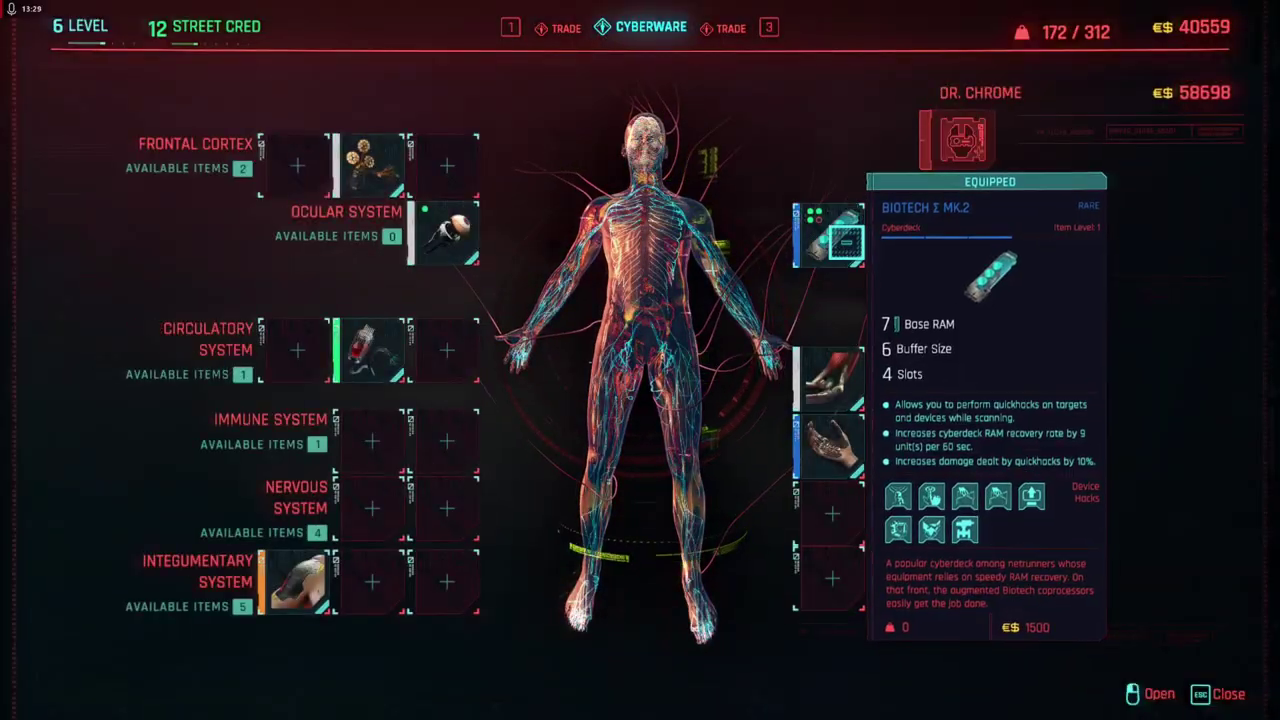
left_click(843, 240)
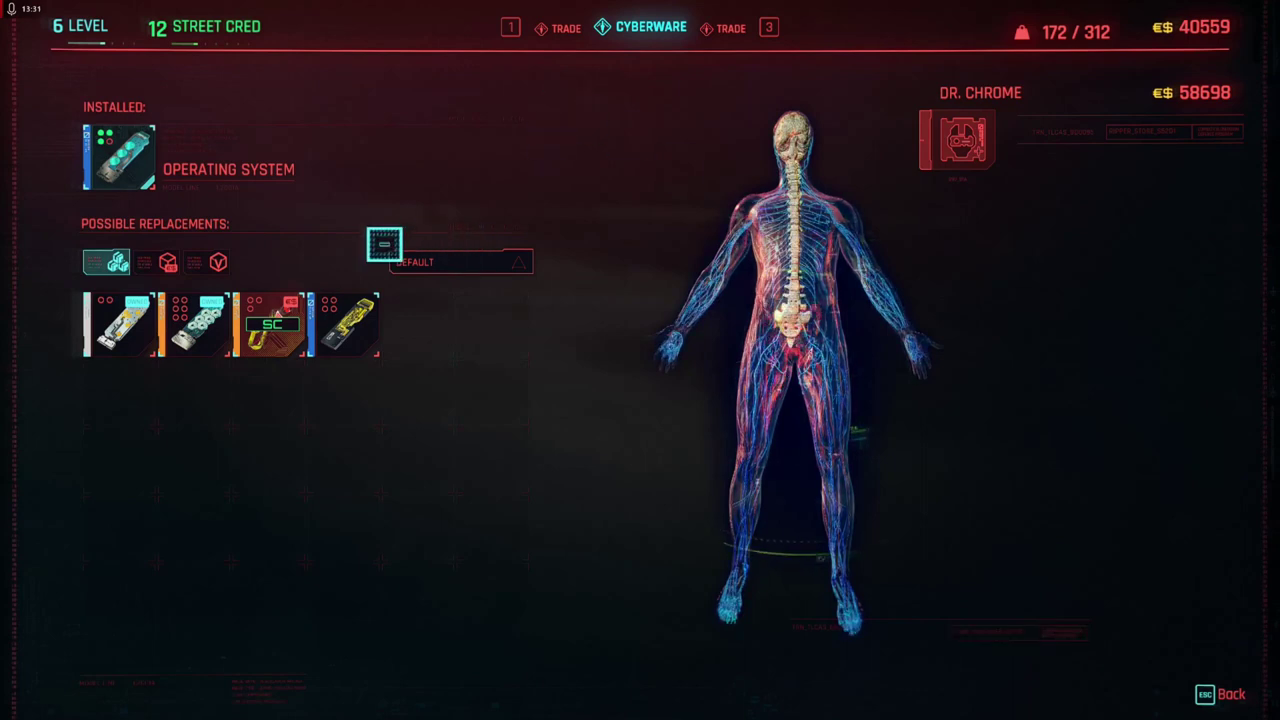
mouse_move(200, 340)
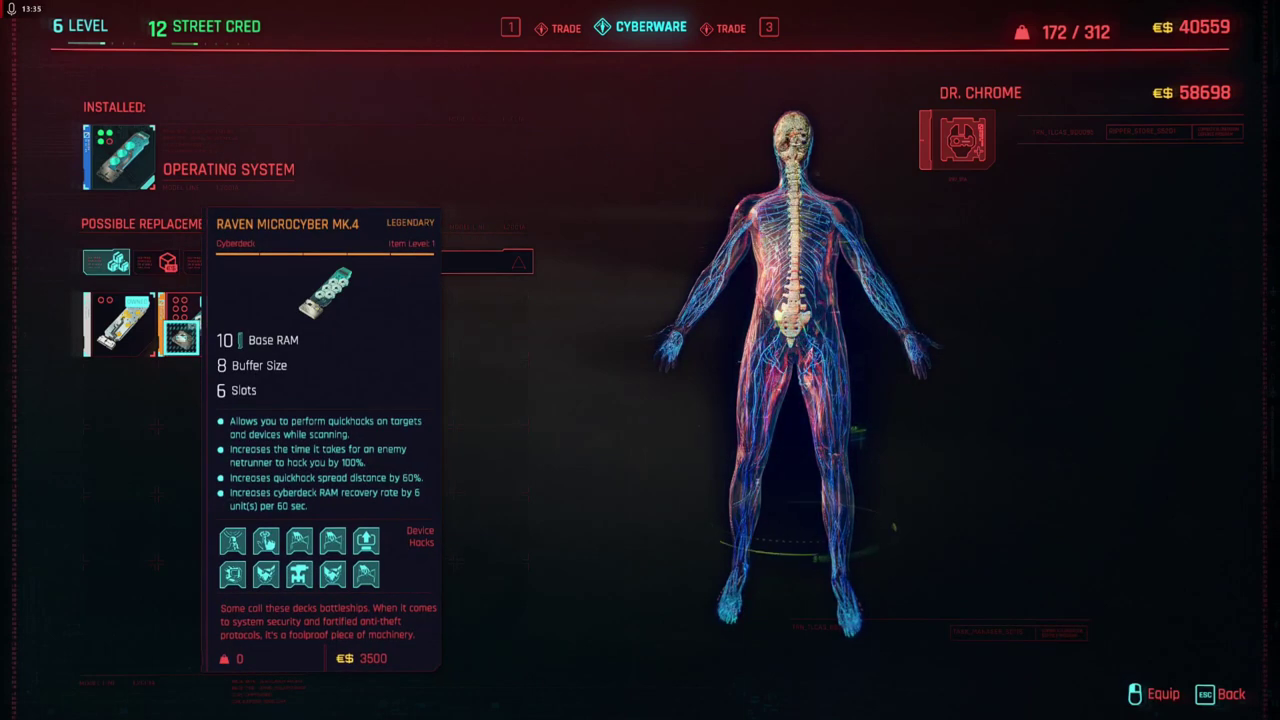
key("Escape")
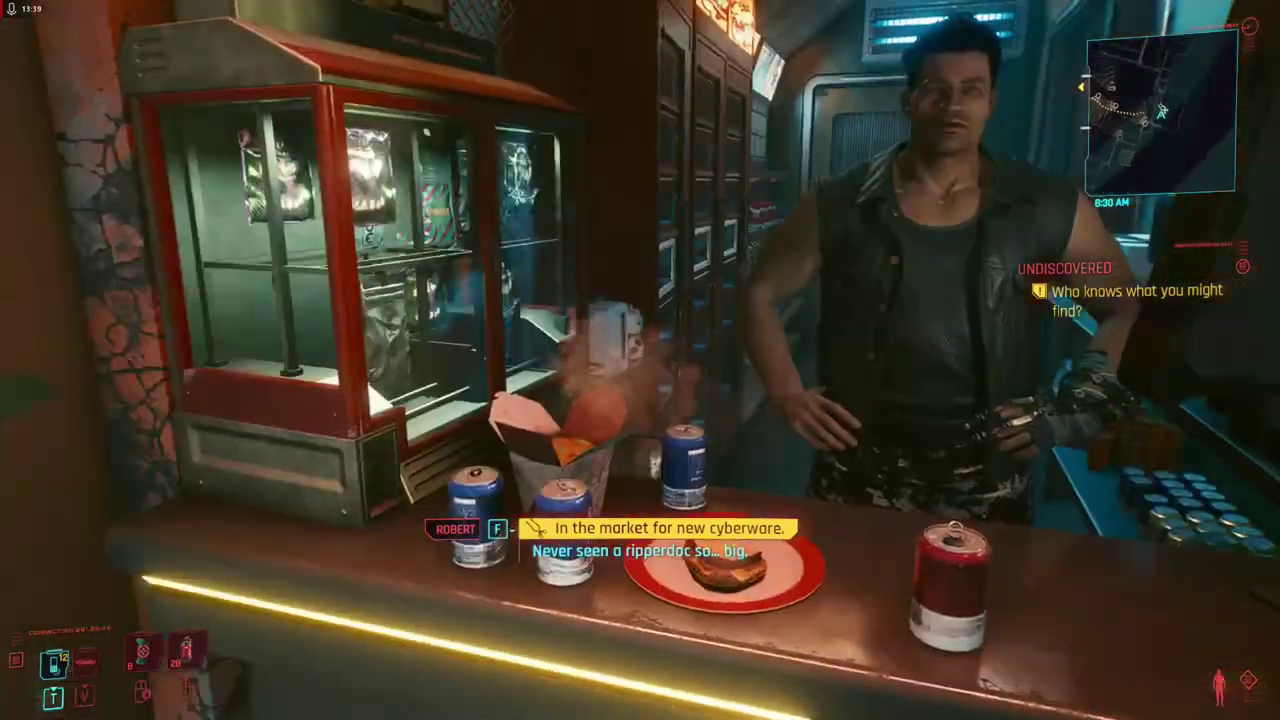
Walk away from the counter and inspect the equipped cyberdeck and its mod slots in the inventory's cyberware screen.
key("w")
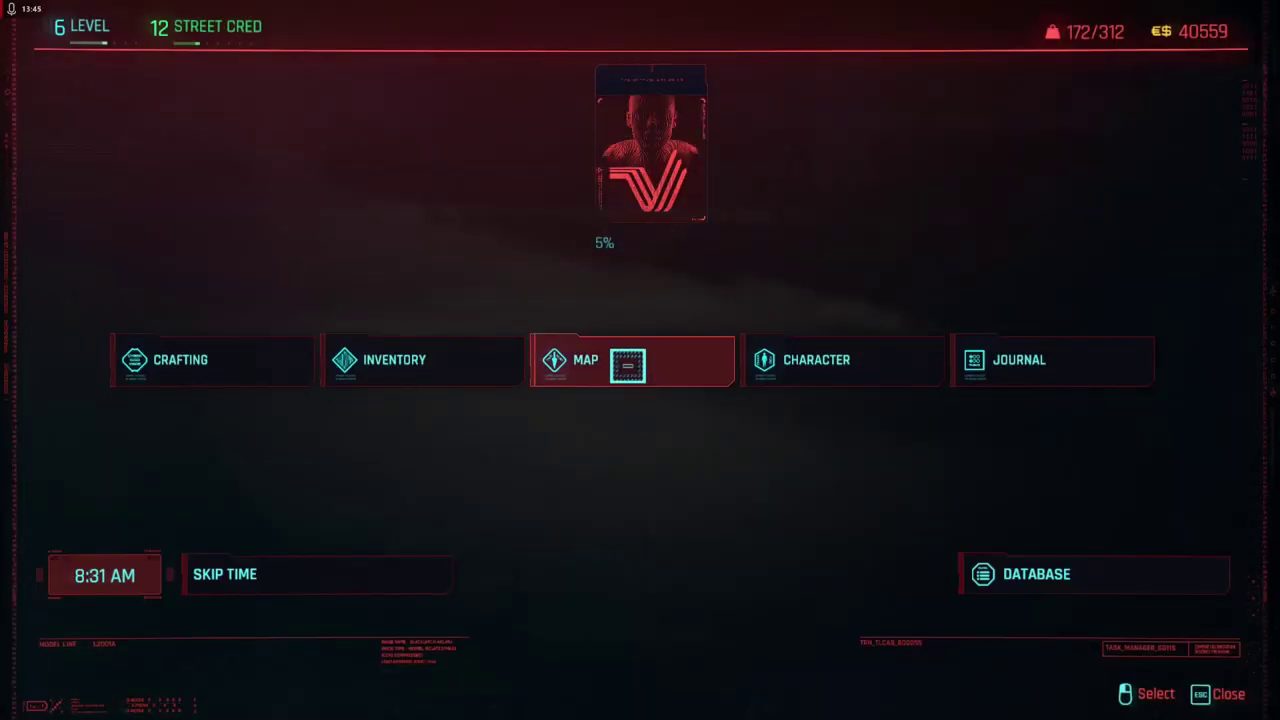
left_click(626, 363)
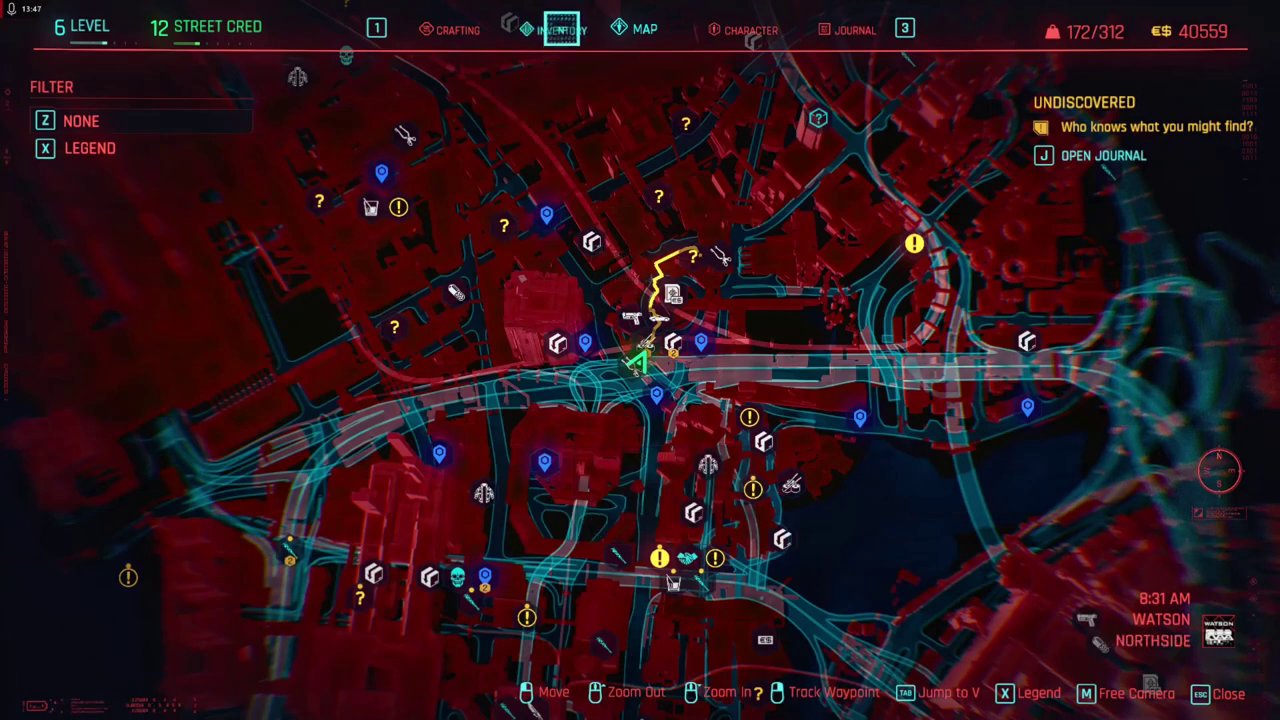
left_click(552, 30)
left_click(414, 568)
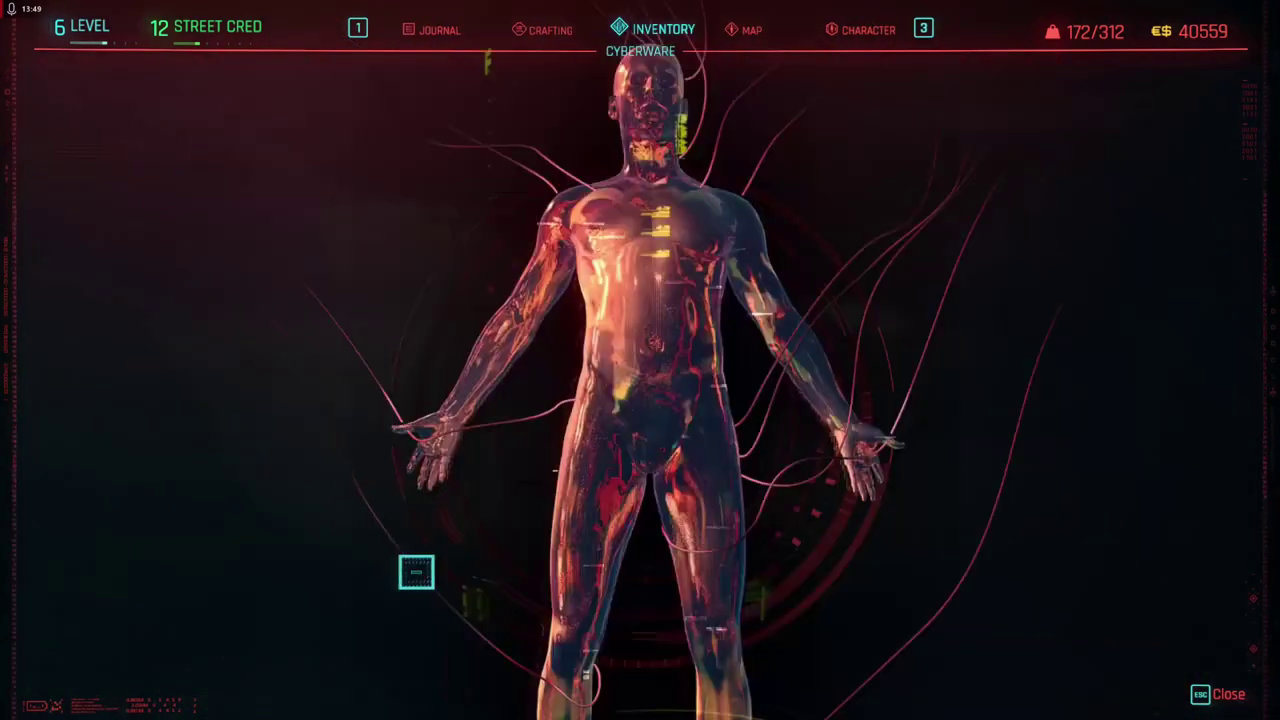
left_click(845, 240)
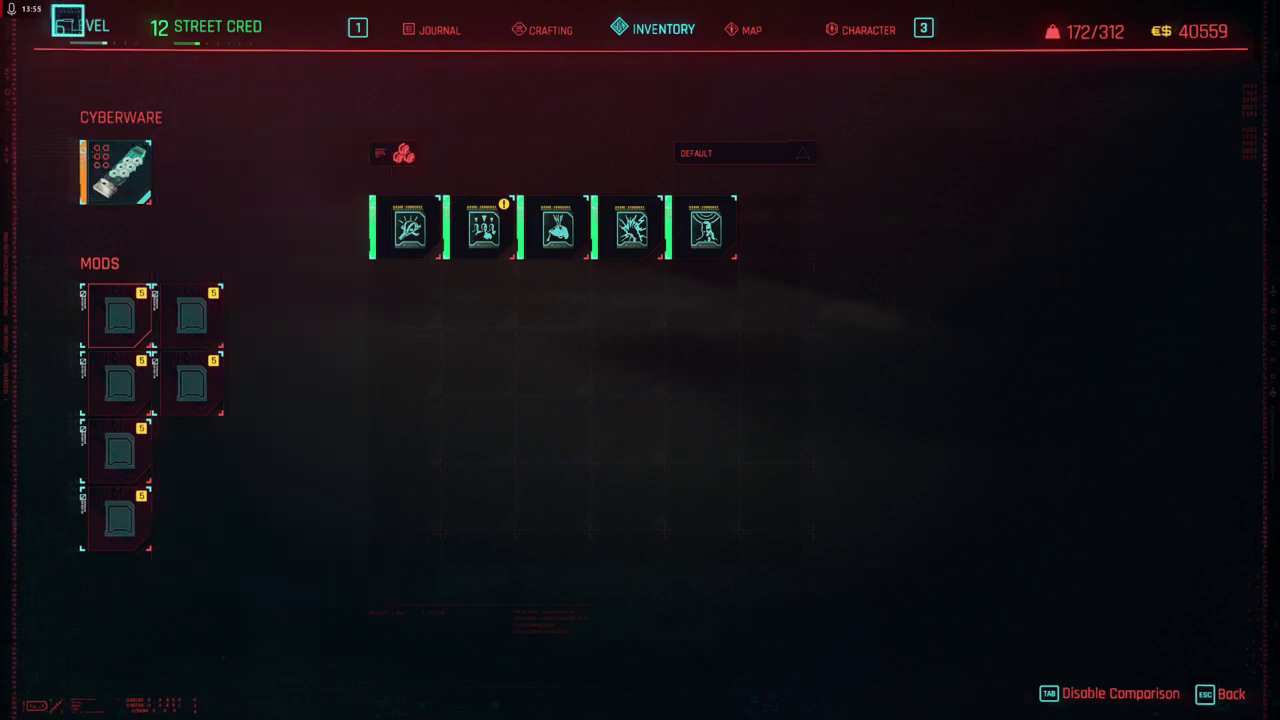
mouse_move(134, 194)
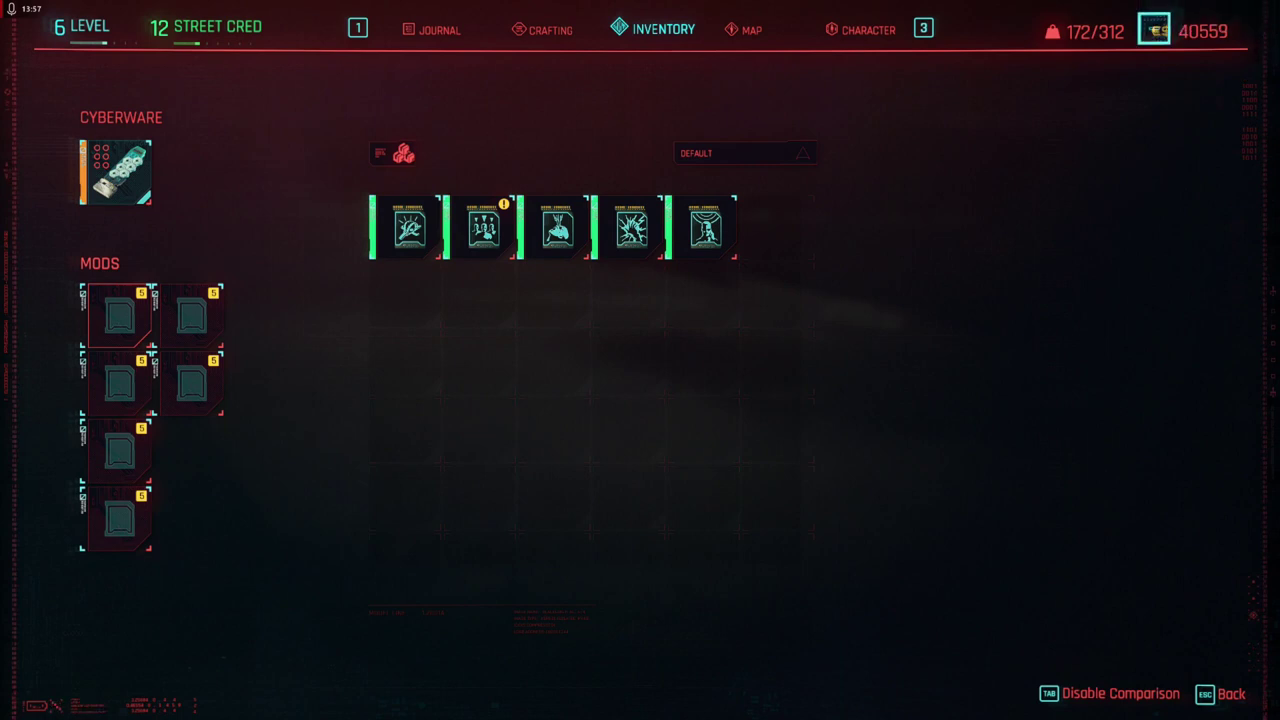